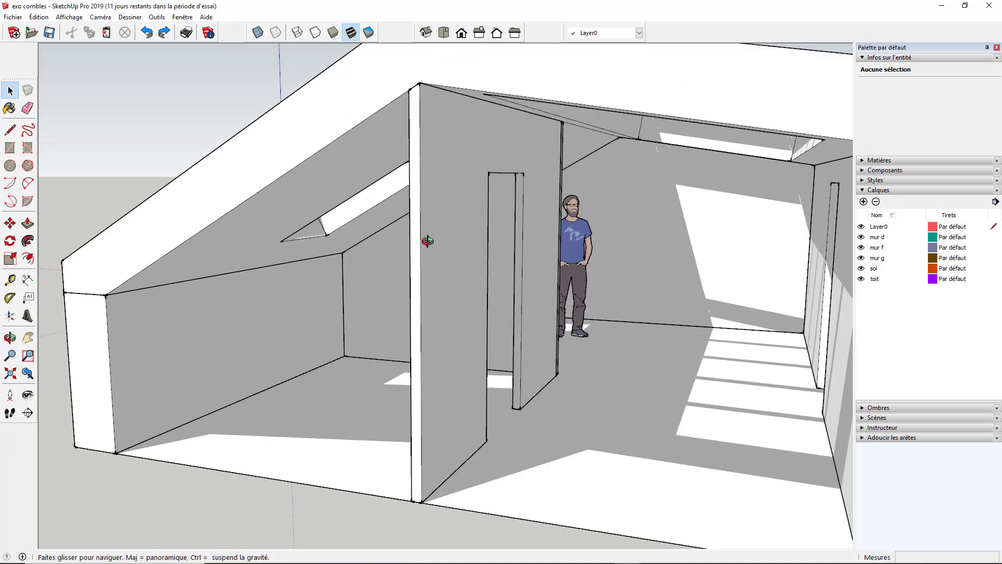
Hide the "toit" layer so the attic interior is open from above.
{"action": "scroll", "coordinate": [437, 251], "scroll_direction": "down", "scroll_amount": 3}
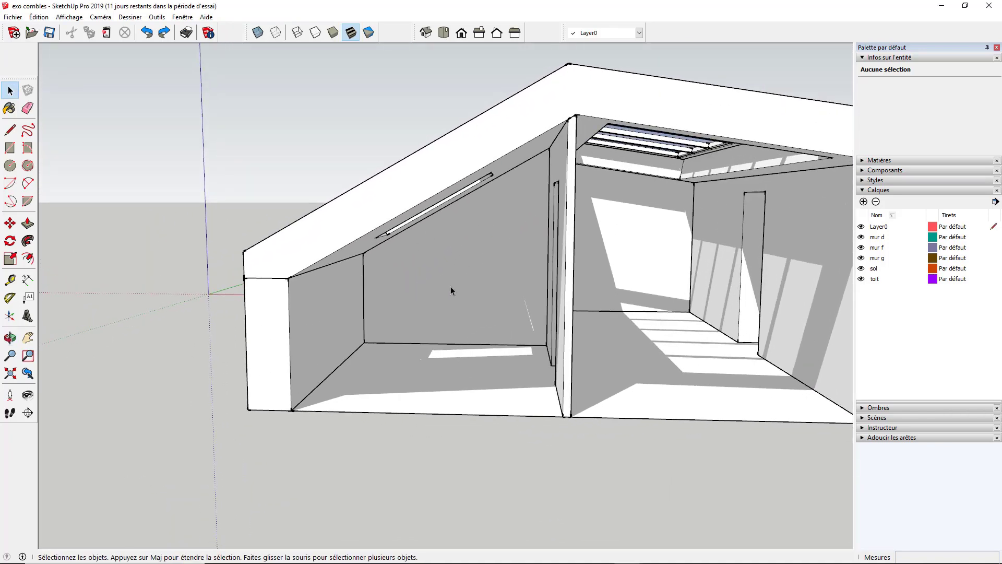
{"action": "middle_click_drag", "start_coordinate": [451, 290], "coordinate": [544, 336]}
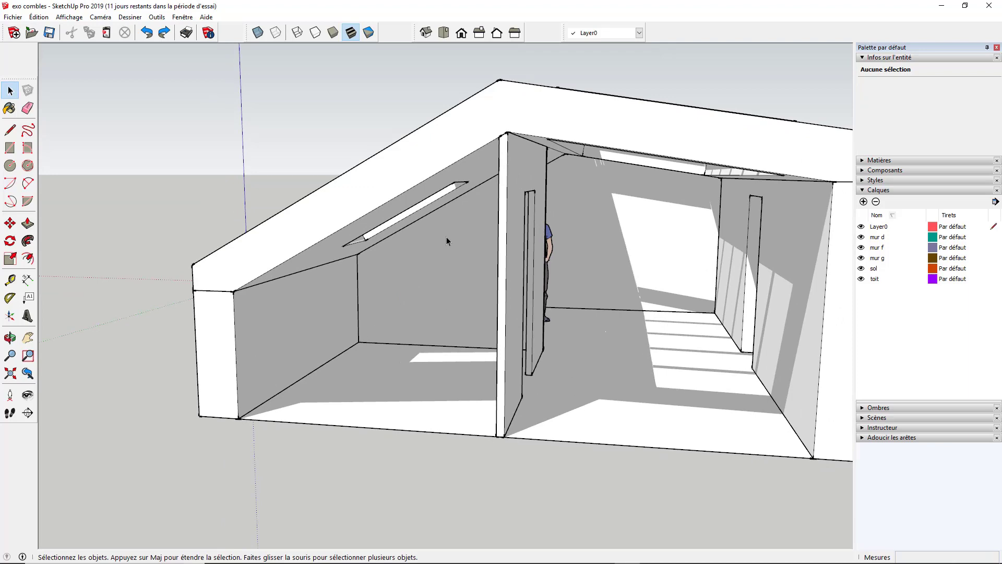
{"action": "mouse_move", "coordinate": [447, 239]}
{"action": "middle_mouse_down"}
{"action": "mouse_move", "coordinate": [455, 227]}
{"action": "mouse_move", "coordinate": [541, 233]}
{"action": "mouse_move", "coordinate": [448, 226]}
{"action": "mouse_move", "coordinate": [442, 251]}
{"action": "middle_mouse_up"}
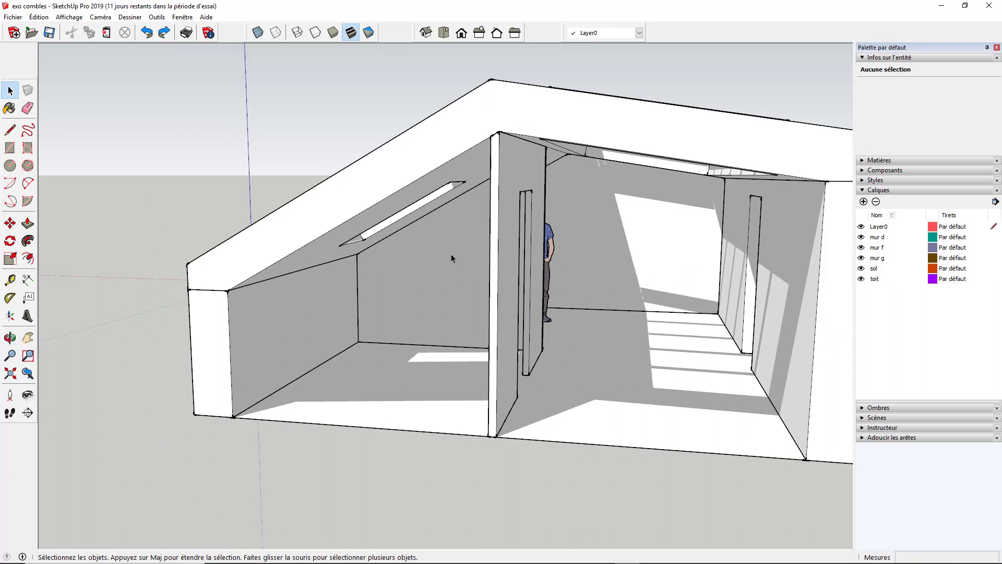
{"action": "left_click", "coordinate": [862, 279]}
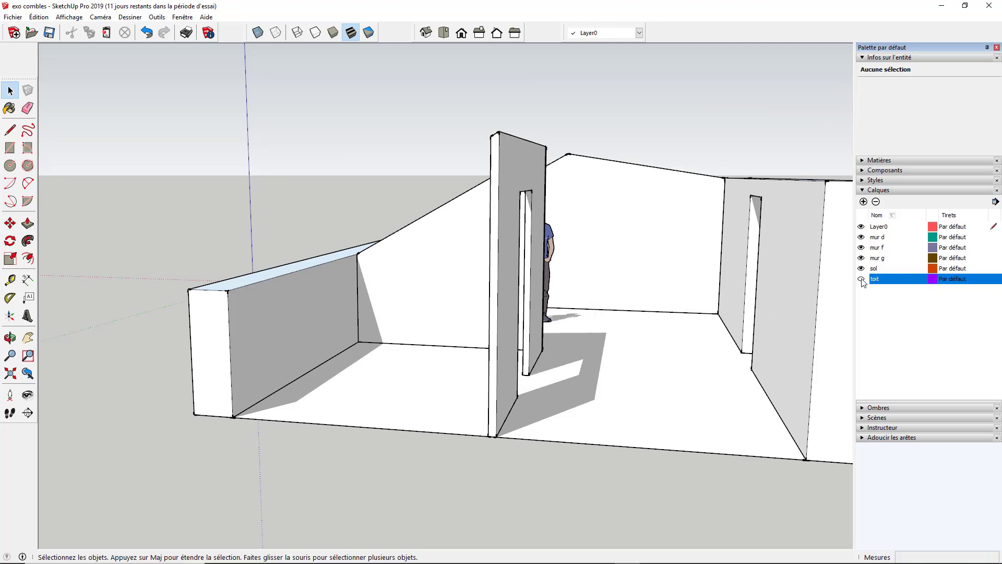
Add a new layer named "cloisons sdb".
{"action": "middle_click_drag", "start_coordinate": [579, 265], "coordinate": [545, 303]}
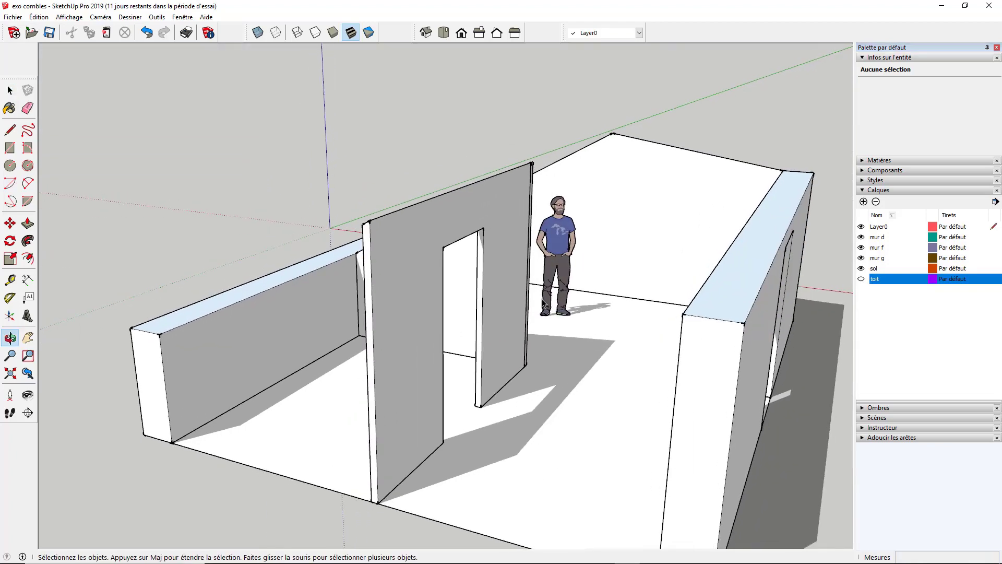
{"action": "left_click", "coordinate": [863, 201]}
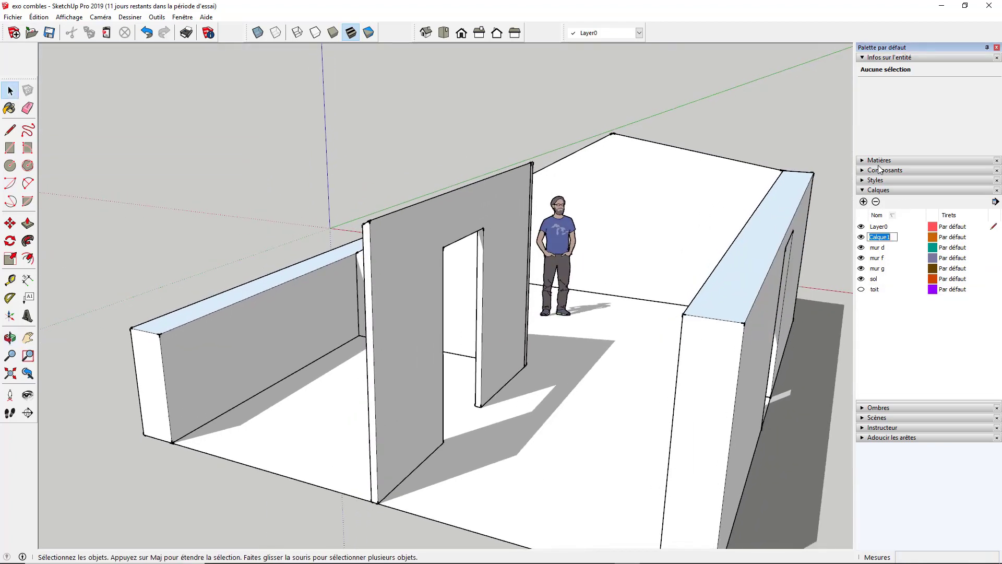
{"action": "type", "text": "cloisons sdb"}
Assign the two bathroom partition groups to the "cloisons sdb" layer and check it by switching the layer's visibility off and on.
{"action": "middle_click_drag", "start_coordinate": [522, 219], "coordinate": [503, 208]}
{"action": "left_click", "coordinate": [547, 197]}
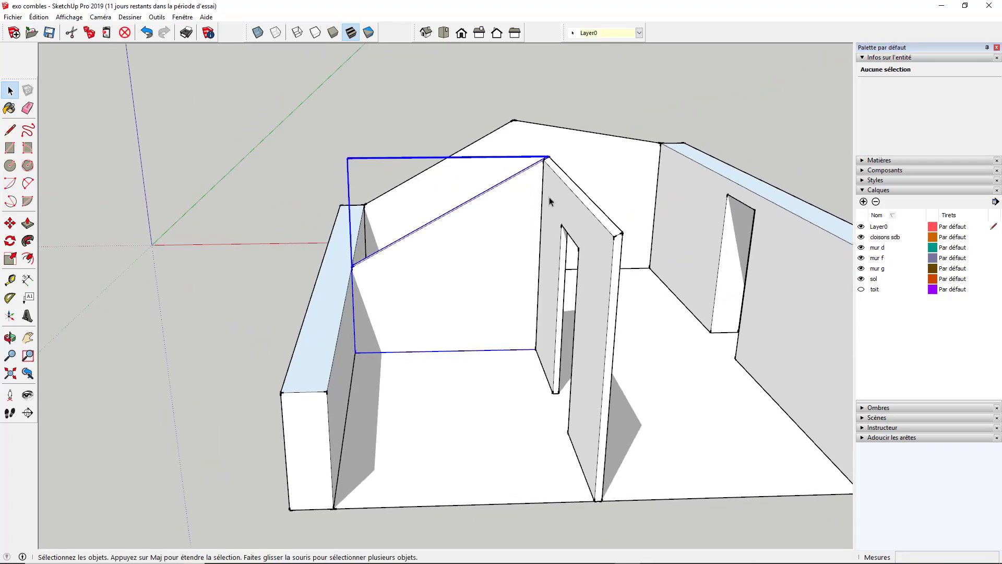
{"action": "left_click", "coordinate": [639, 33]}
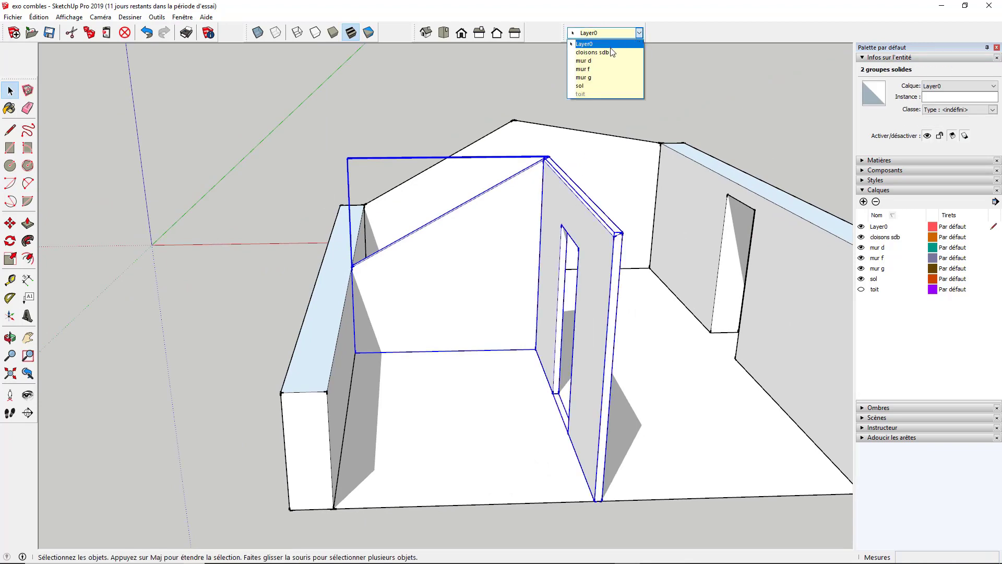
{"action": "left_click", "coordinate": [605, 53]}
{"action": "left_click", "coordinate": [519, 90]}
{"action": "middle_click_drag", "start_coordinate": [709, 265], "coordinate": [776, 288]}
{"action": "left_click", "coordinate": [861, 237]}
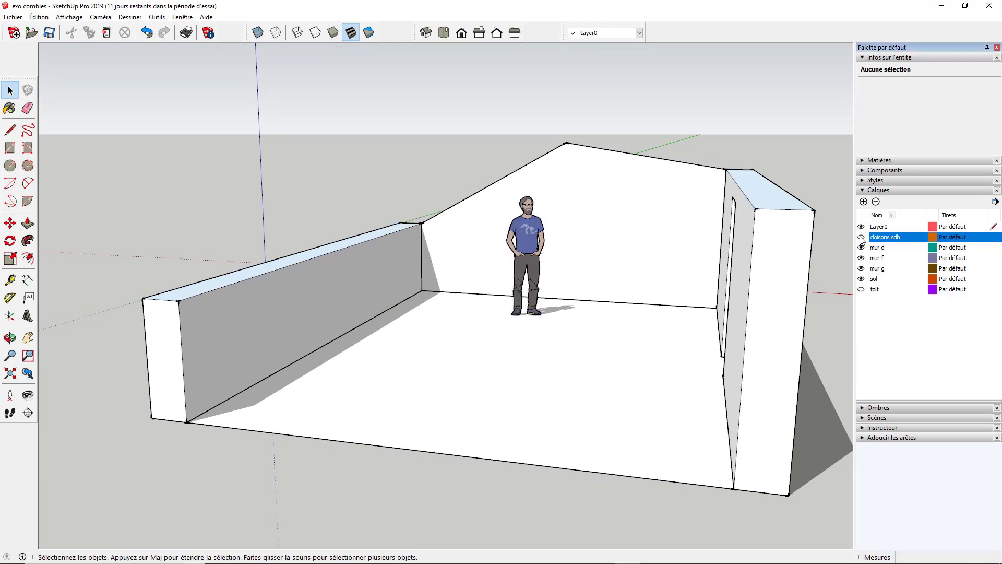
{"action": "left_click", "coordinate": [861, 237]}
Draw a 100 × 100 cm rectangle on the floor in the corner where the two bathroom partitions meet.
{"action": "middle_click_drag", "start_coordinate": [574, 338], "coordinate": [514, 336]}
{"action": "scroll", "coordinate": [514, 337], "scroll_direction": "up", "scroll_amount": 5}
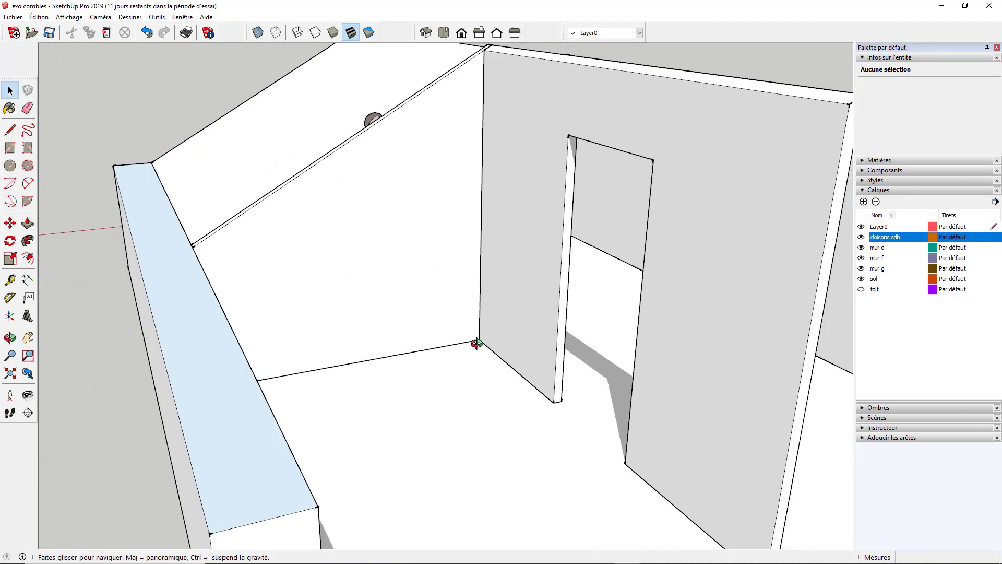
{"action": "left_click", "coordinate": [10, 148]}
{"action": "scroll", "coordinate": [472, 418], "scroll_direction": "up", "scroll_amount": 3}
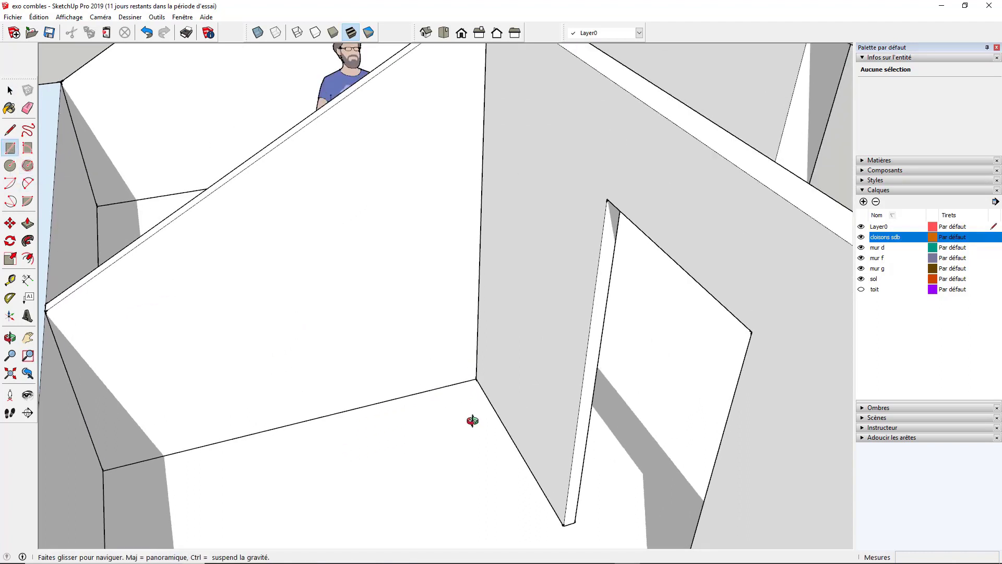
{"action": "left_click", "coordinate": [478, 386]}
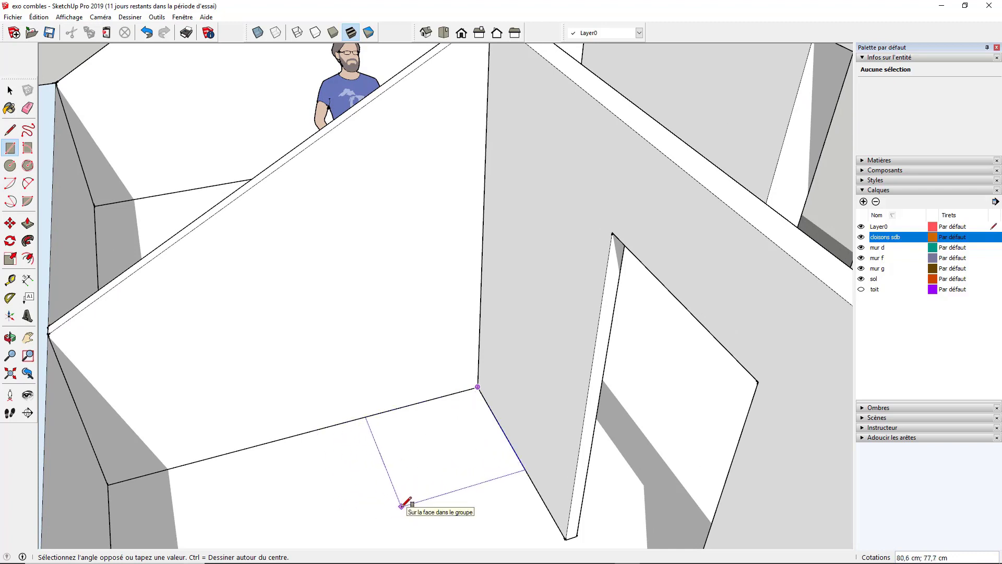
{"action": "type", "text": "100;100"}
{"action": "key", "text": "Return"}
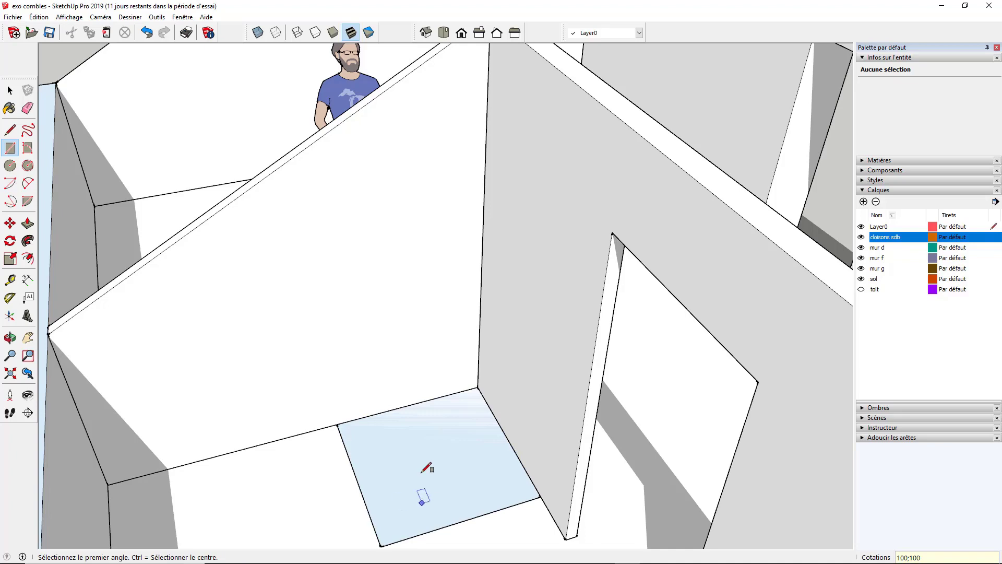
Push/Pull the floor square up to a height of 10 cm as the shower tray's base.
{"action": "mouse_move", "coordinate": [423, 463]}
{"action": "middle_mouse_down"}
{"action": "mouse_move", "coordinate": [405, 461]}
{"action": "mouse_move", "coordinate": [442, 419]}
{"action": "middle_mouse_up"}
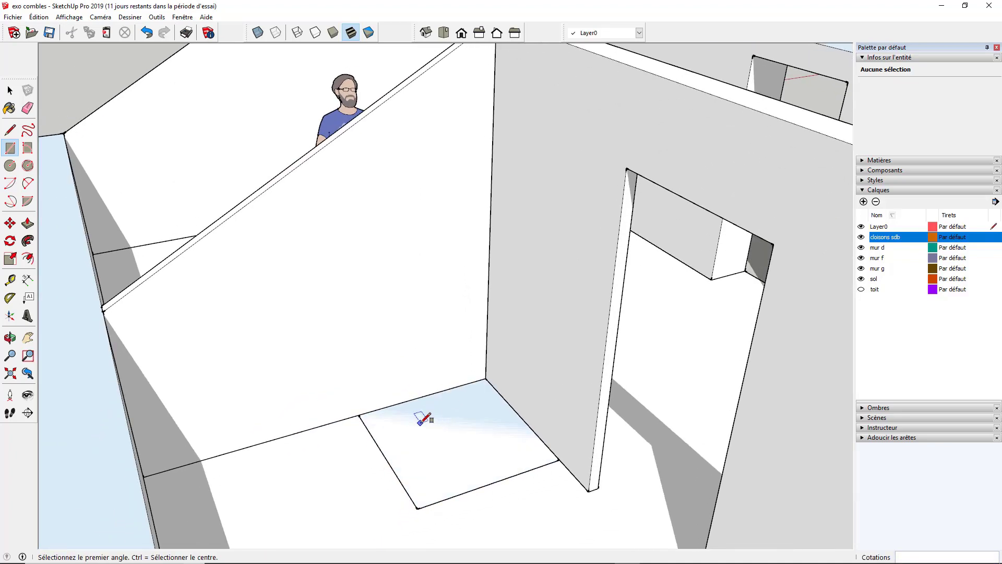
{"action": "key", "text": "p"}
{"action": "left_click", "coordinate": [421, 437]}
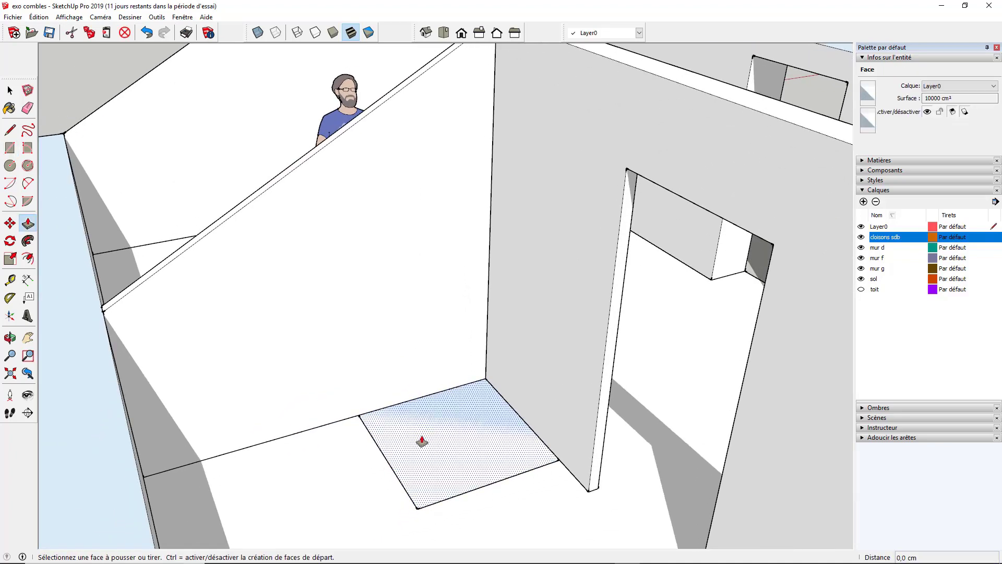
{"action": "left_click", "coordinate": [424, 409]}
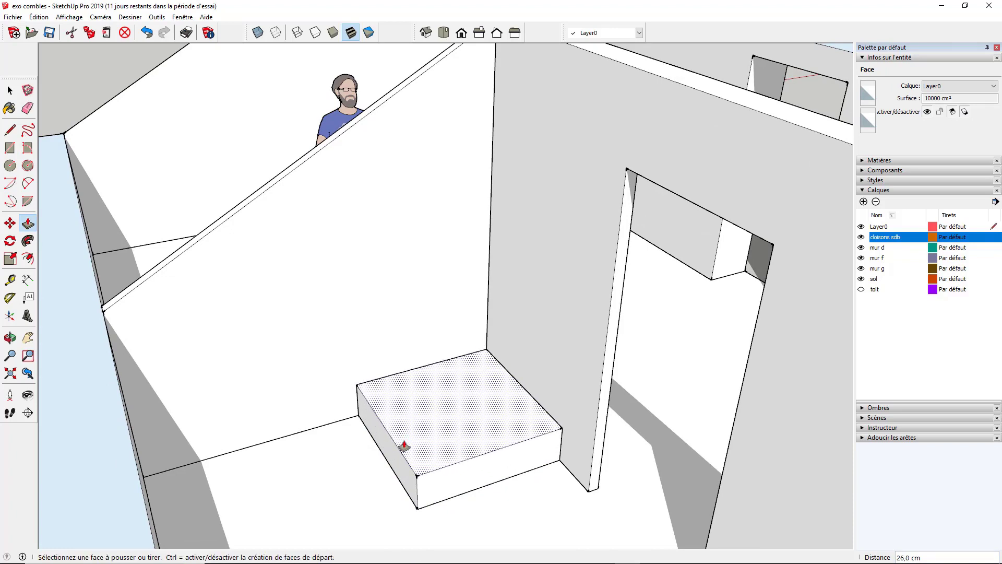
{"action": "left_click", "coordinate": [402, 449]}
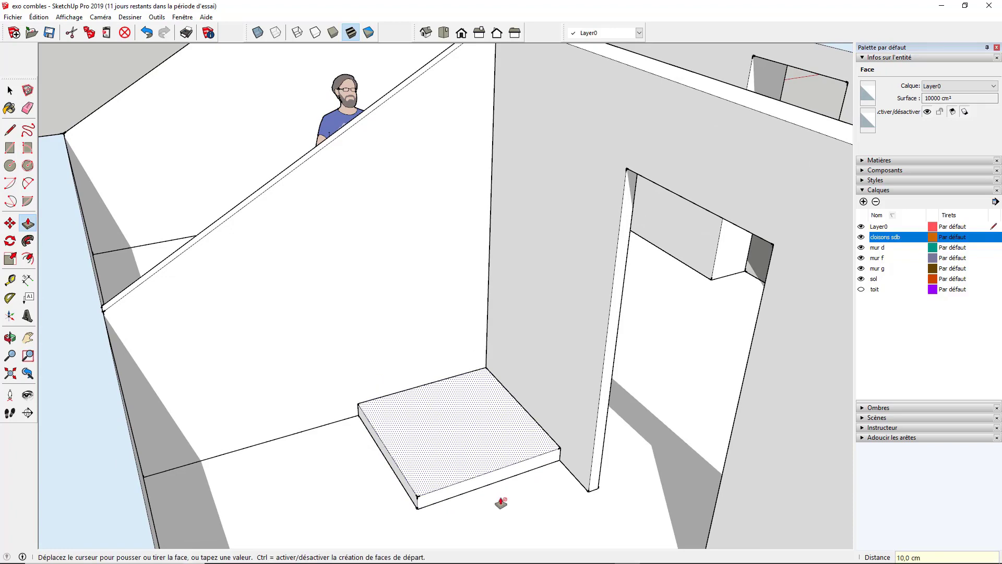
{"action": "scroll", "coordinate": [508, 503], "scroll_direction": "down", "scroll_amount": 1}
{"action": "scroll", "coordinate": [515, 501], "scroll_direction": "up", "scroll_amount": 1}
{"action": "middle_click_drag", "start_coordinate": [514, 501], "coordinate": [533, 438]}
{"action": "scroll", "coordinate": [507, 473], "scroll_direction": "up", "scroll_amount": 1}
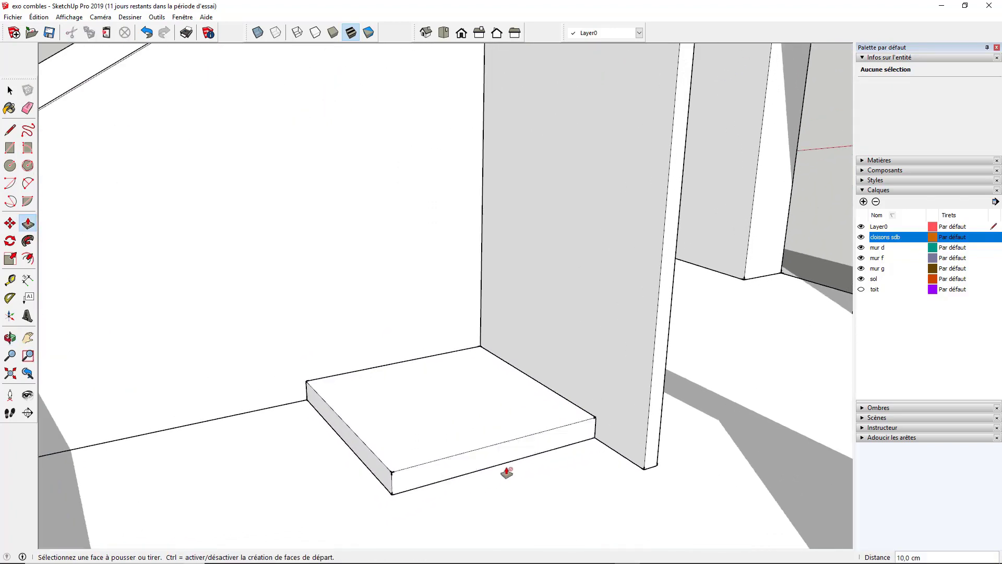
{"action": "middle_click_drag", "start_coordinate": [447, 421], "coordinate": [99, 374]}
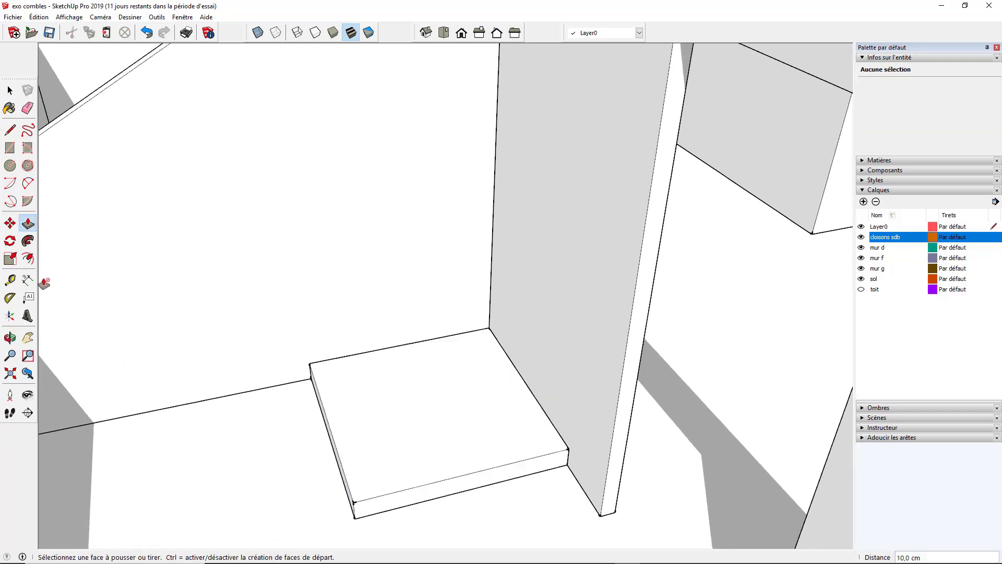
{"action": "left_click", "coordinate": [28, 258]}
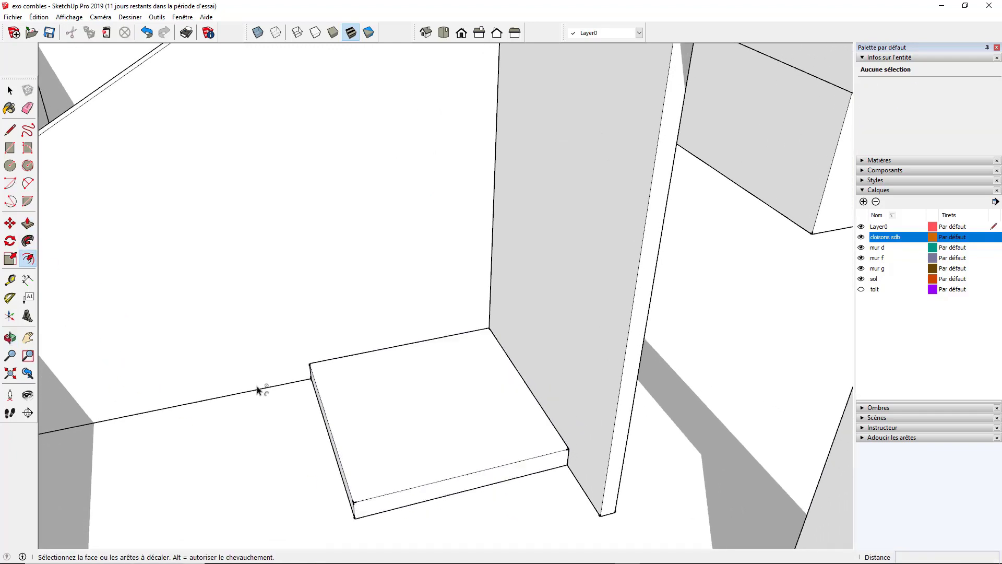
{"action": "left_click", "coordinate": [356, 422]}
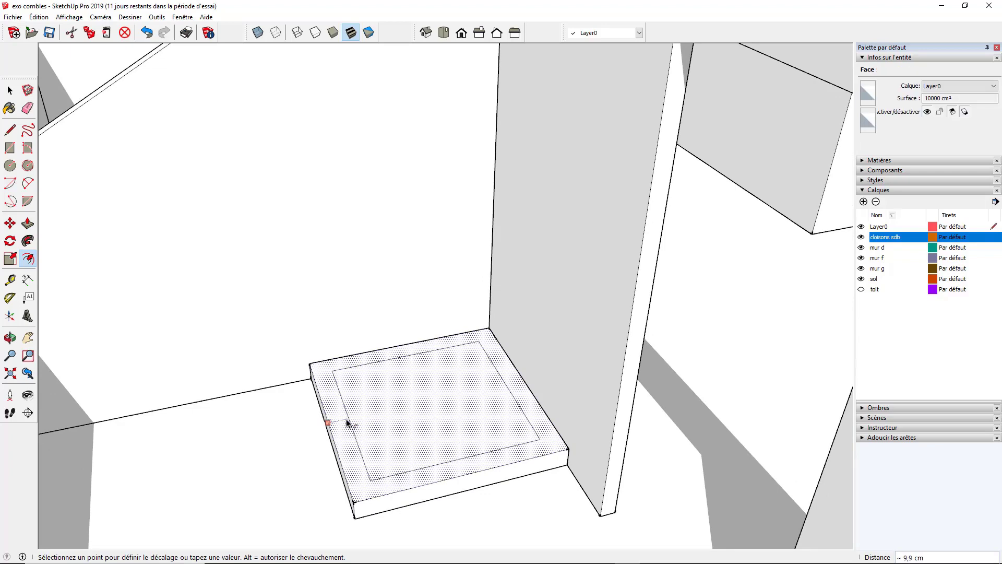
{"action": "left_click", "coordinate": [348, 429]}
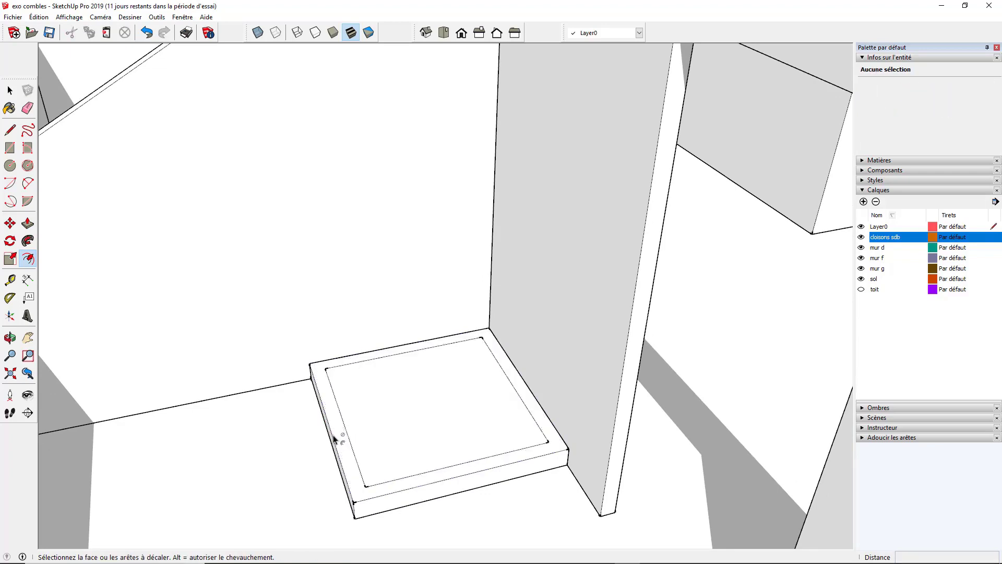
{"action": "key", "text": "ctrl+z"}
Offset the outline of the tray's top face inward to form a narrow, even rim.
{"action": "left_click", "coordinate": [334, 438]}
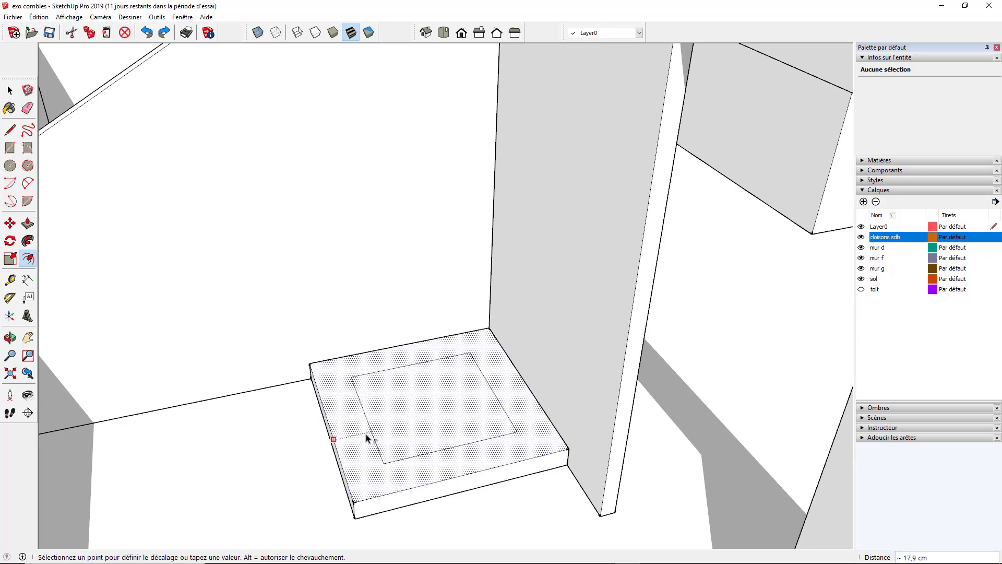
{"action": "key", "text": "Return"}
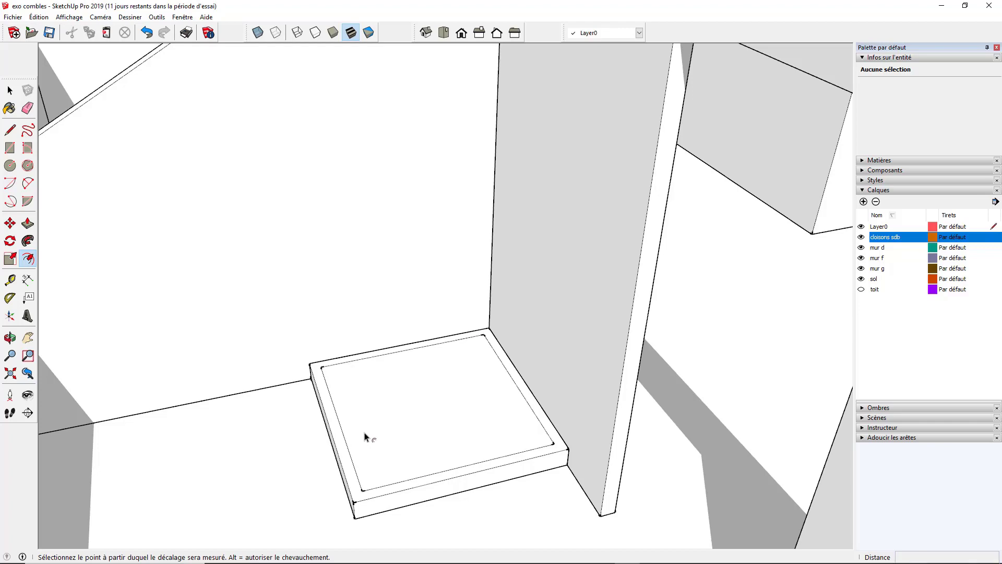
{"action": "middle_click_drag", "start_coordinate": [313, 447], "coordinate": [178, 353]}
{"action": "key", "text": "Escape"}
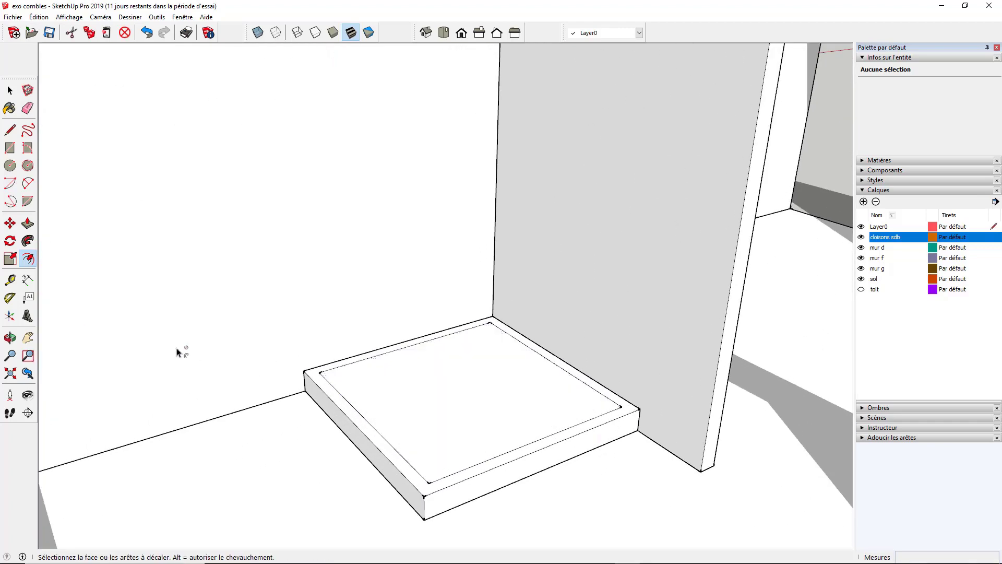
Push the tray's inner top face down 4 cm to recess it inside the rim.
{"action": "left_click", "coordinate": [28, 224]}
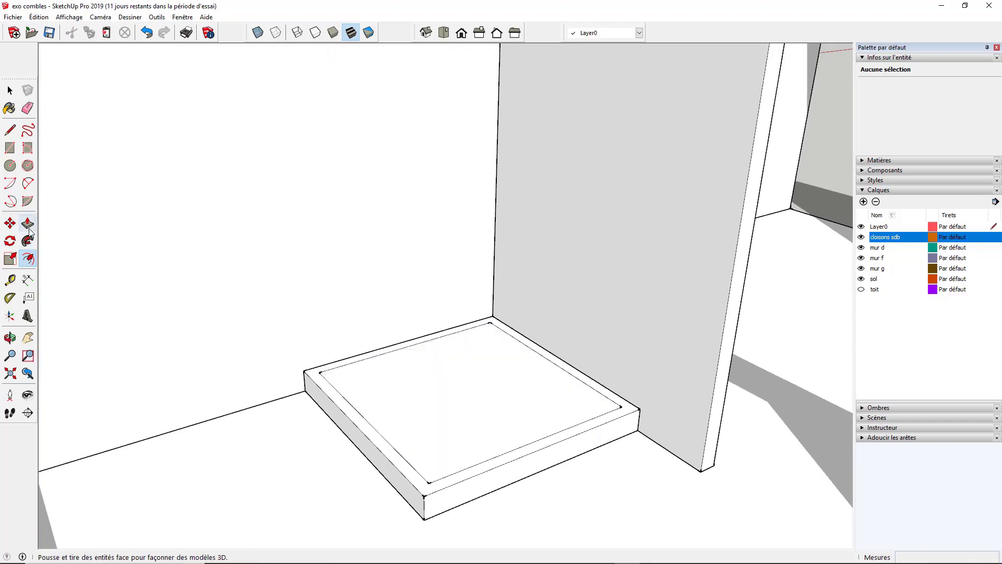
{"action": "left_click", "coordinate": [403, 409]}
{"action": "left_click", "coordinate": [406, 416]}
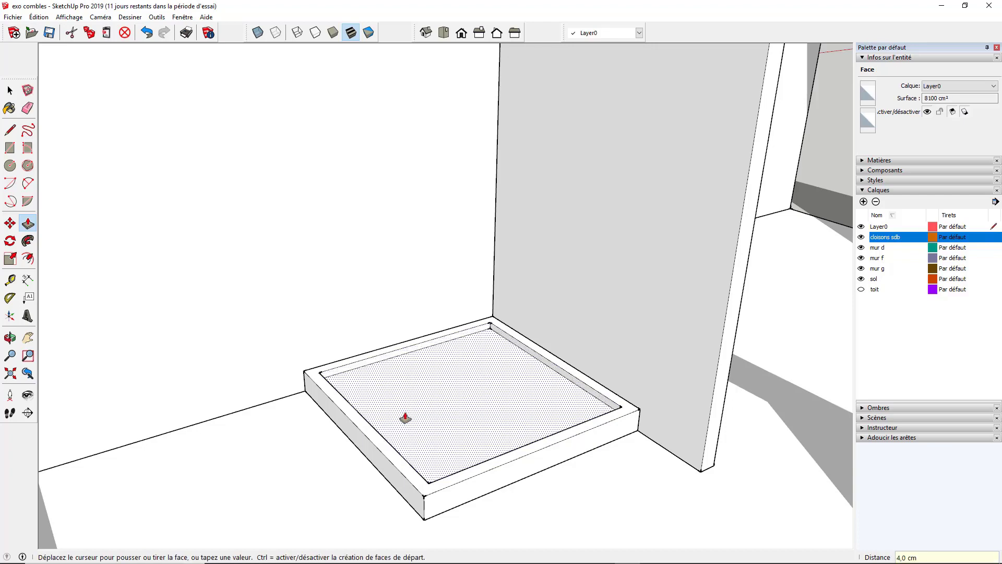
{"action": "key", "text": "Return"}
Draw a drain circle of about 81 cm² on the recessed tray floor, centred near its back edge.
{"action": "middle_click_drag", "start_coordinate": [439, 418], "coordinate": [384, 492]}
{"action": "key", "text": "c"}
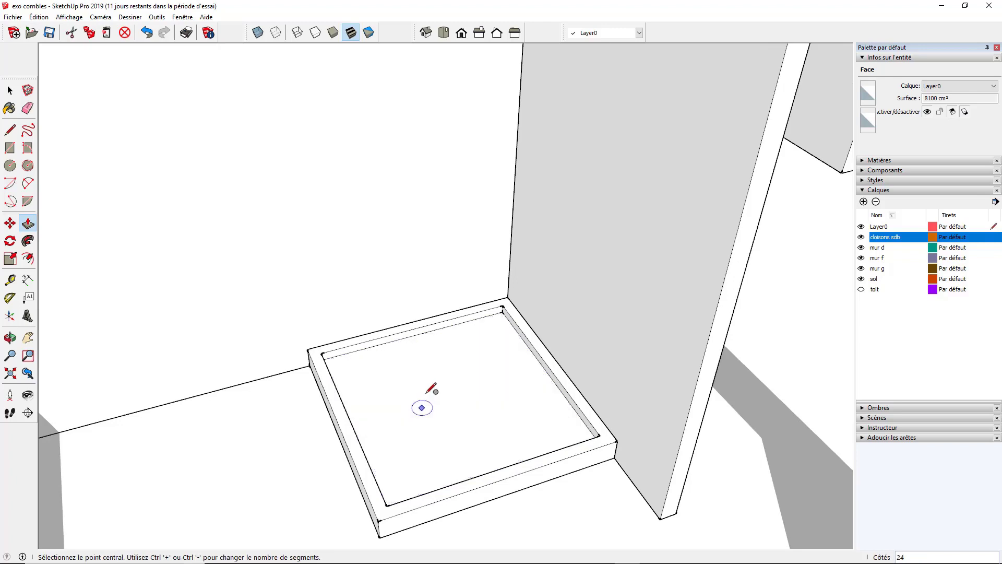
{"action": "scroll", "coordinate": [425, 405], "scroll_direction": "up", "scroll_amount": 5}
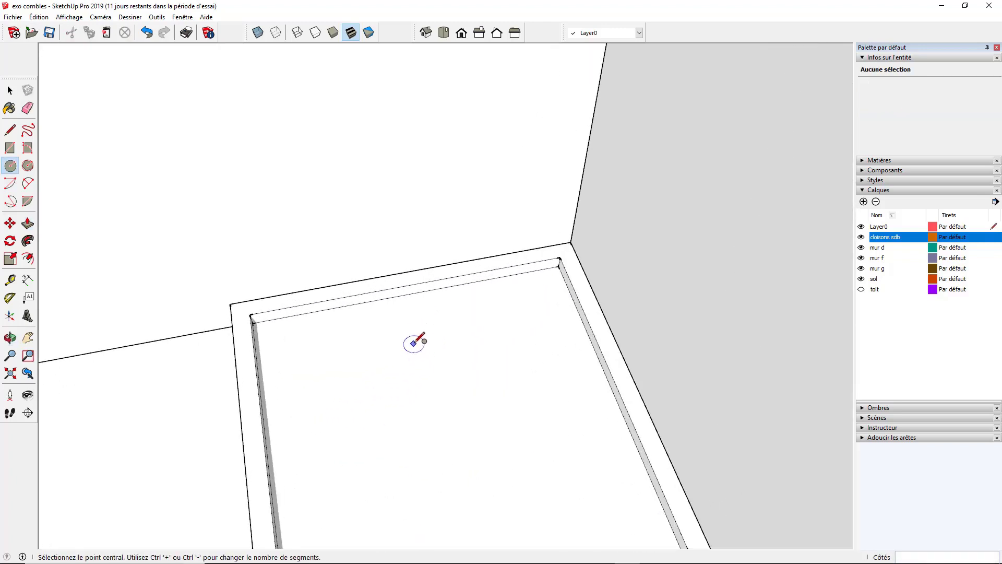
{"action": "left_click", "coordinate": [414, 343]}
{"action": "left_click", "coordinate": [440, 340]}
{"action": "scroll", "coordinate": [425, 350], "scroll_direction": "down", "scroll_amount": 3}
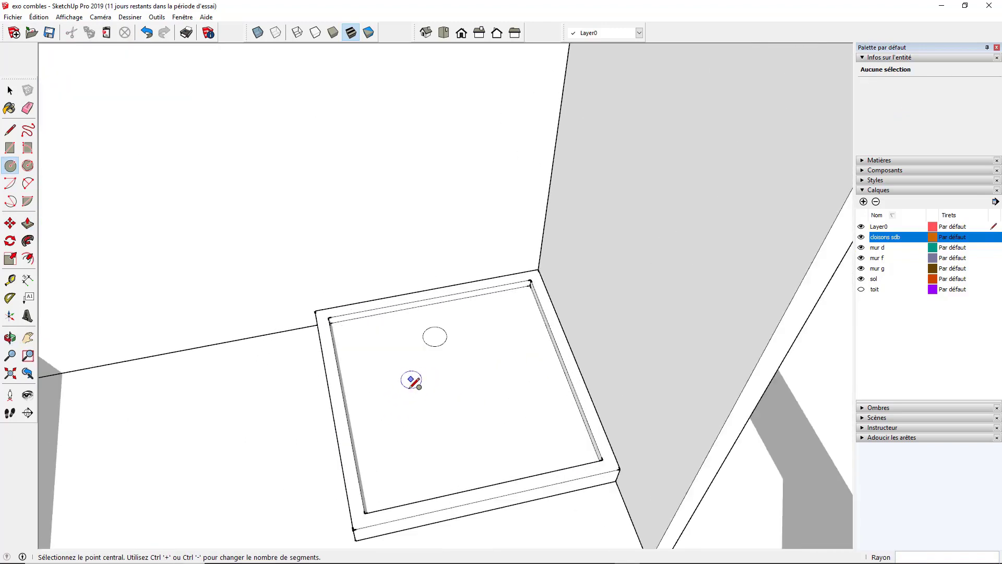
Push the drain circle about 1.2 cm down into the tray floor.
{"action": "middle_click_drag", "start_coordinate": [411, 381], "coordinate": [447, 372]}
{"action": "key", "text": "p"}
{"action": "scroll", "coordinate": [431, 347], "scroll_direction": "up", "scroll_amount": 3}
{"action": "left_click", "coordinate": [443, 349]}
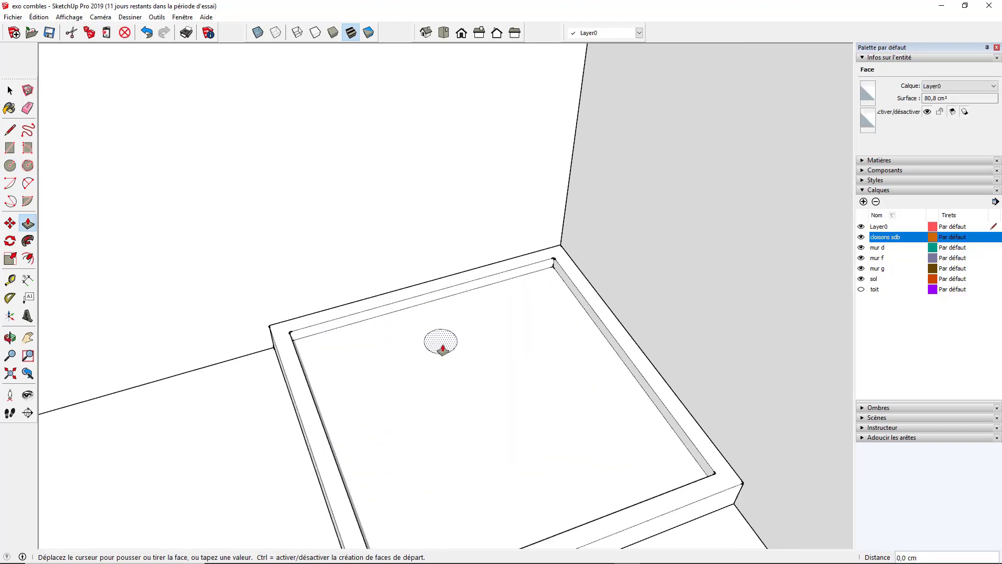
{"action": "left_click", "coordinate": [442, 347]}
{"action": "scroll", "coordinate": [434, 355], "scroll_direction": "down", "scroll_amount": 6}
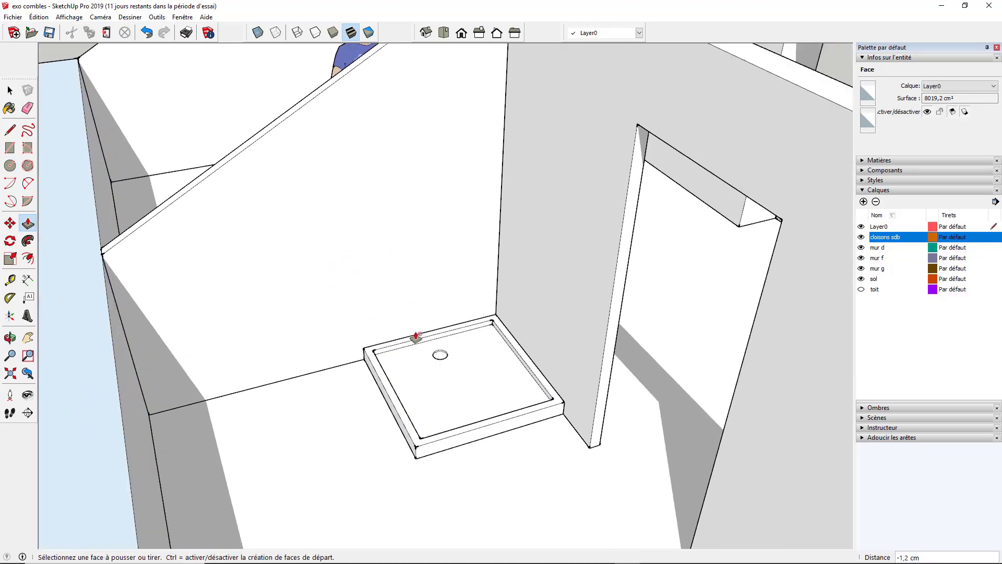
Offset the outer outline of the tray's rim inward by 3 cm.
{"action": "scroll", "coordinate": [416, 337], "scroll_direction": "down", "scroll_amount": 3}
{"action": "scroll", "coordinate": [416, 351], "scroll_direction": "up", "scroll_amount": 3}
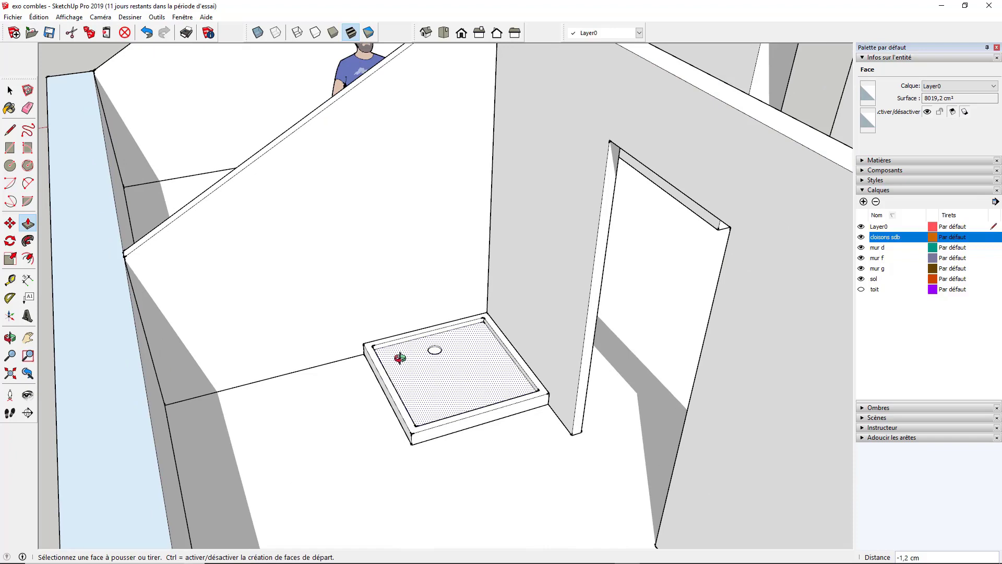
{"action": "scroll", "coordinate": [400, 358], "scroll_direction": "up", "scroll_amount": 5}
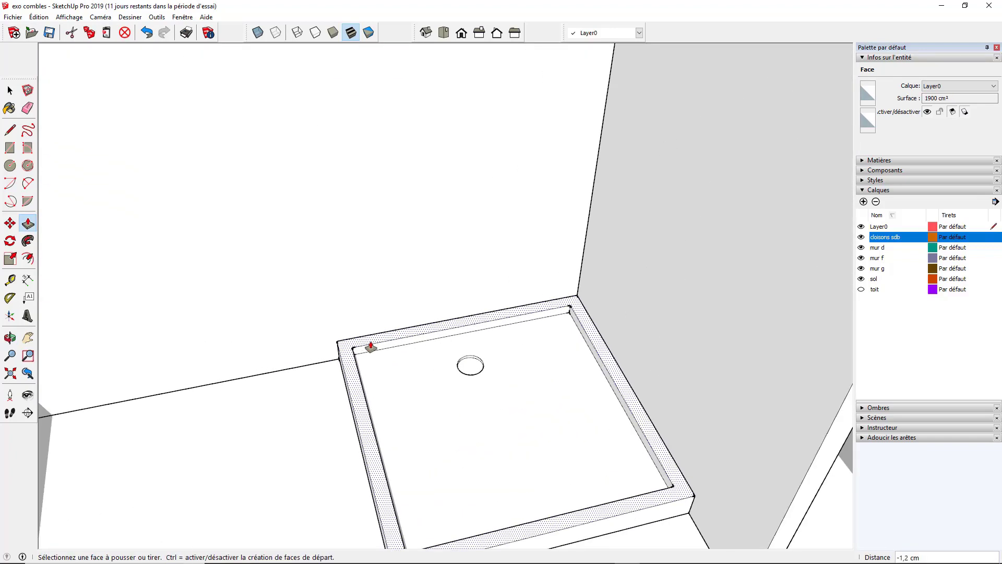
{"action": "scroll", "coordinate": [371, 347], "scroll_direction": "up", "scroll_amount": 1}
{"action": "left_click", "coordinate": [28, 259]}
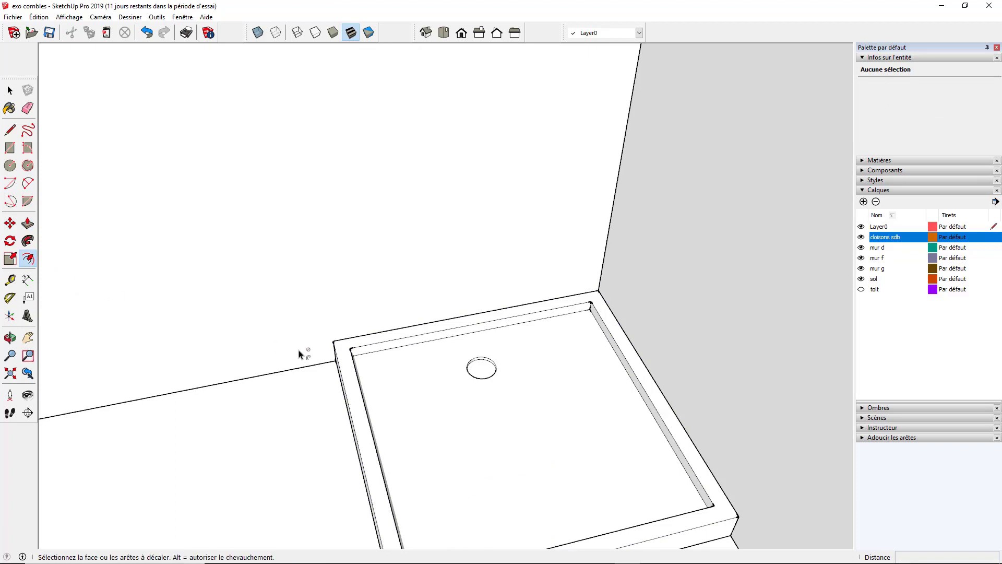
{"action": "scroll", "coordinate": [318, 352], "scroll_direction": "up", "scroll_amount": 2}
{"action": "left_click", "coordinate": [340, 349]}
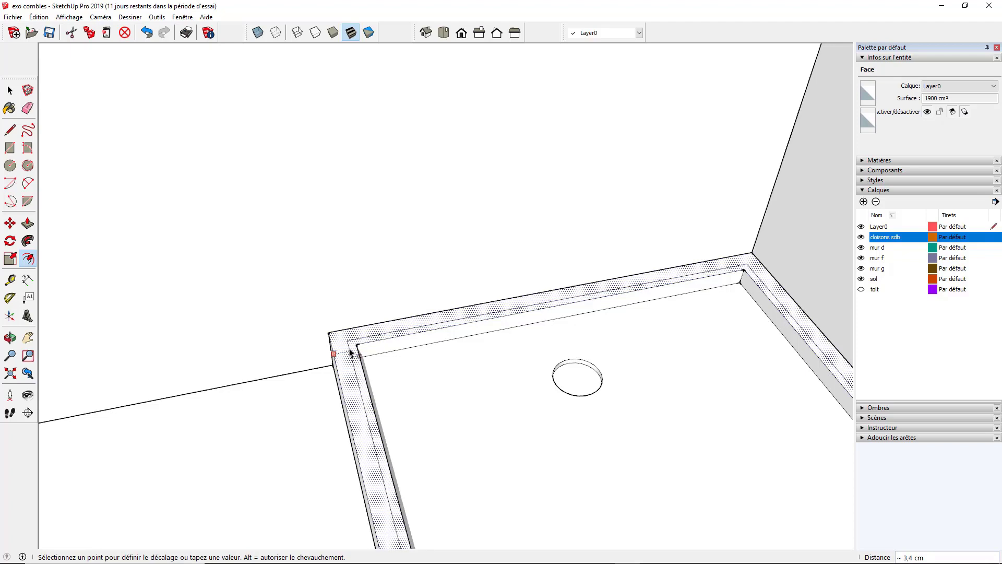
{"action": "left_click", "coordinate": [350, 352]}
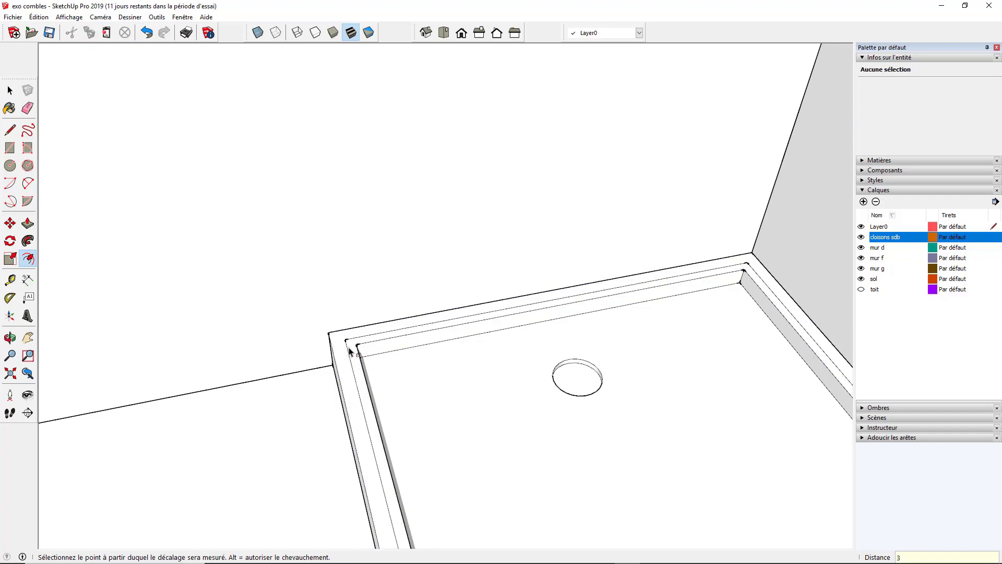
{"action": "scroll", "coordinate": [308, 325], "scroll_direction": "down", "scroll_amount": 4}
{"action": "scroll", "coordinate": [423, 371], "scroll_direction": "down", "scroll_amount": 4}
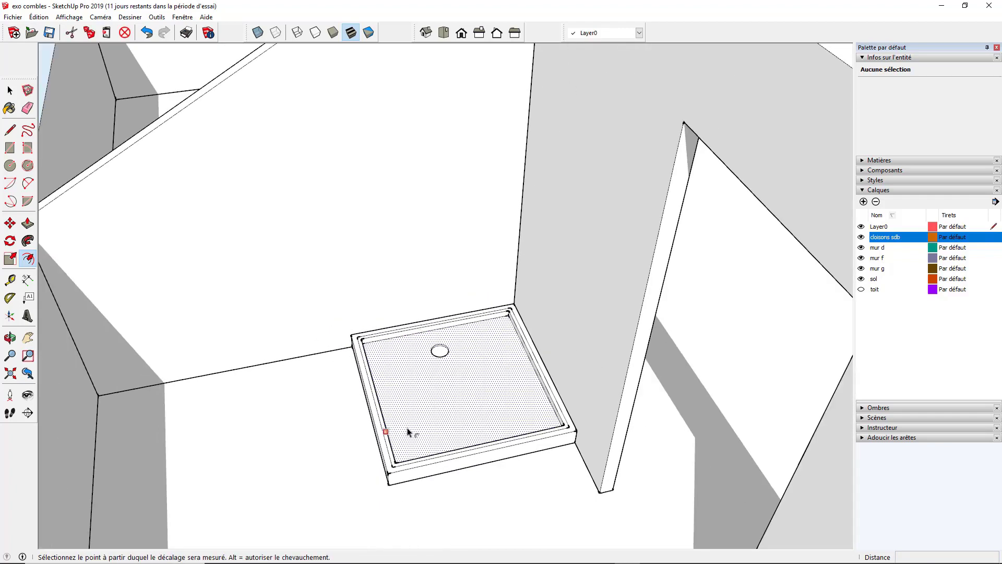
Pull the outer strip of the tray's rim up 190 cm to form the shower enclosure's walls.
{"action": "left_click", "coordinate": [28, 223]}
{"action": "middle_click_drag", "start_coordinate": [355, 373], "coordinate": [386, 399]}
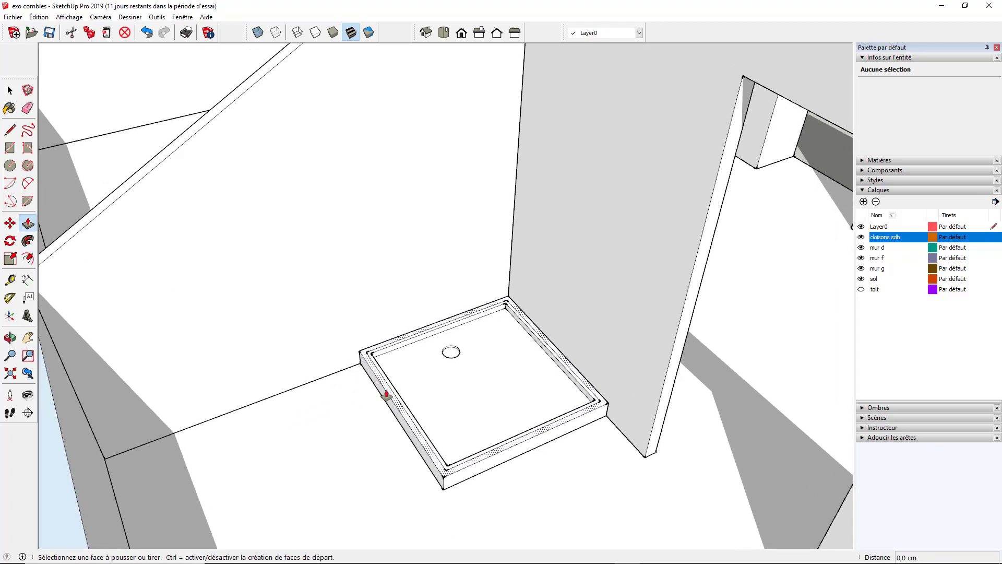
{"action": "scroll", "coordinate": [391, 402], "scroll_direction": "up", "scroll_amount": 4}
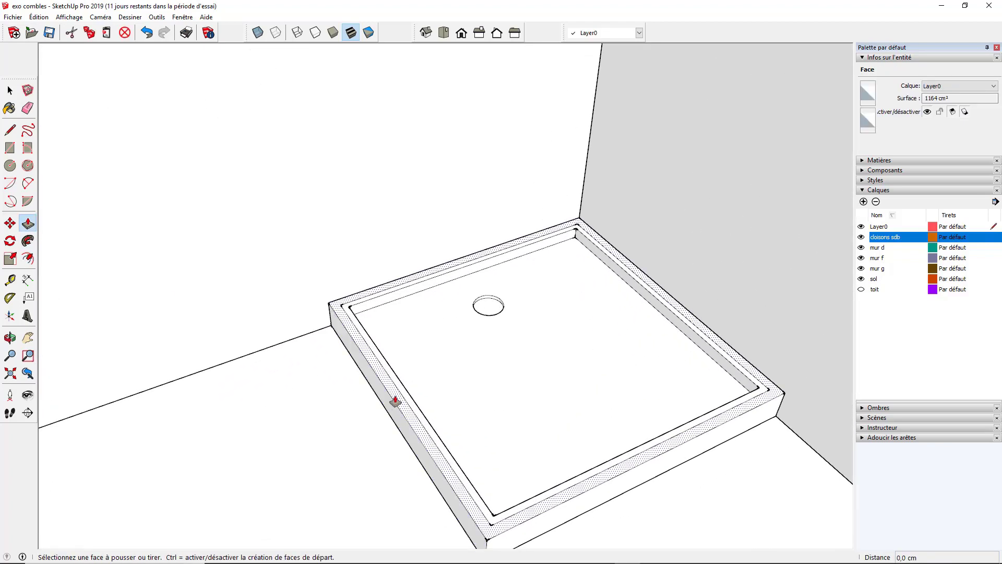
{"action": "left_click", "coordinate": [396, 401]}
{"action": "scroll", "coordinate": [392, 403], "scroll_direction": "down", "scroll_amount": 4}
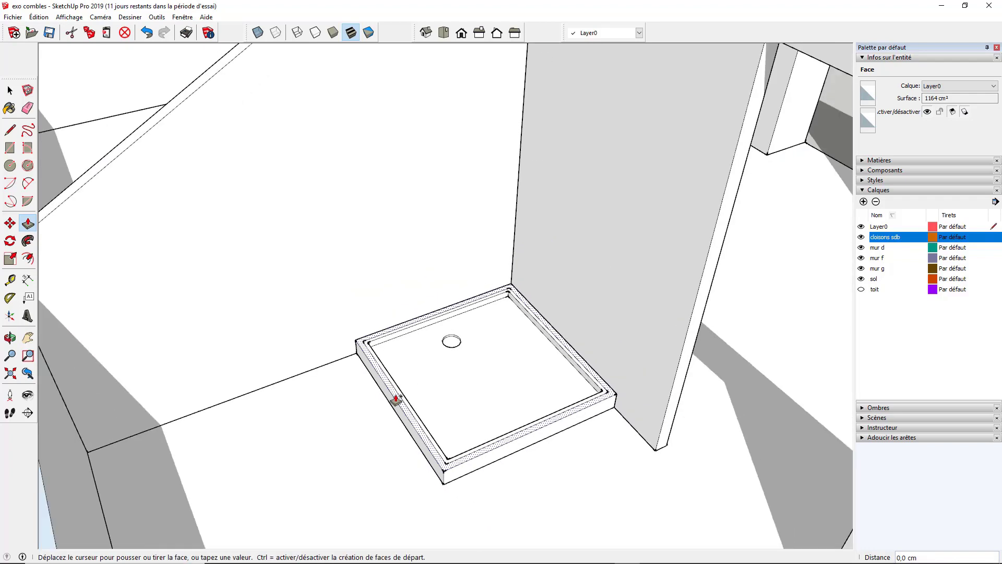
{"action": "scroll", "coordinate": [417, 274], "scroll_direction": "down", "scroll_amount": 3}
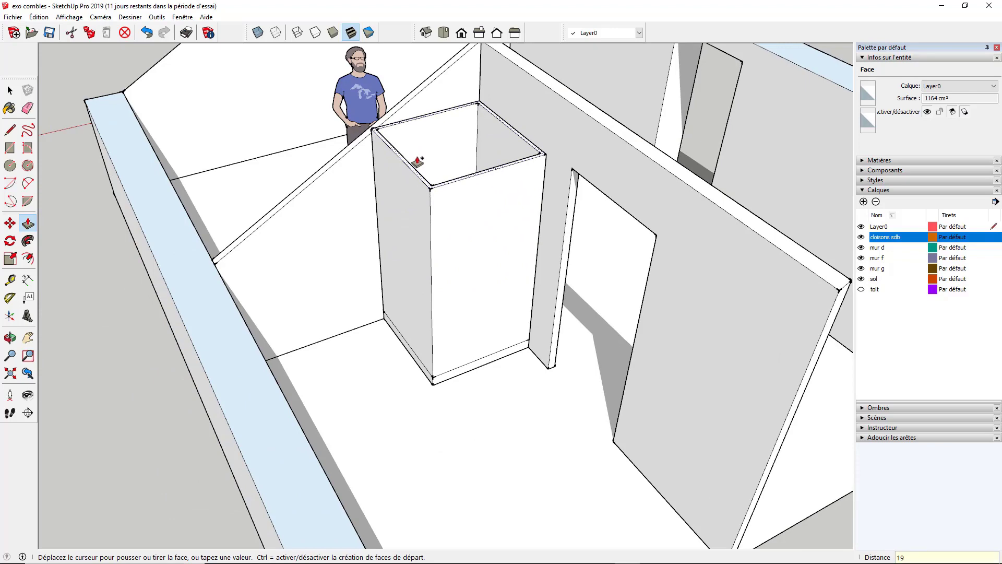
{"action": "key", "text": "Return"}
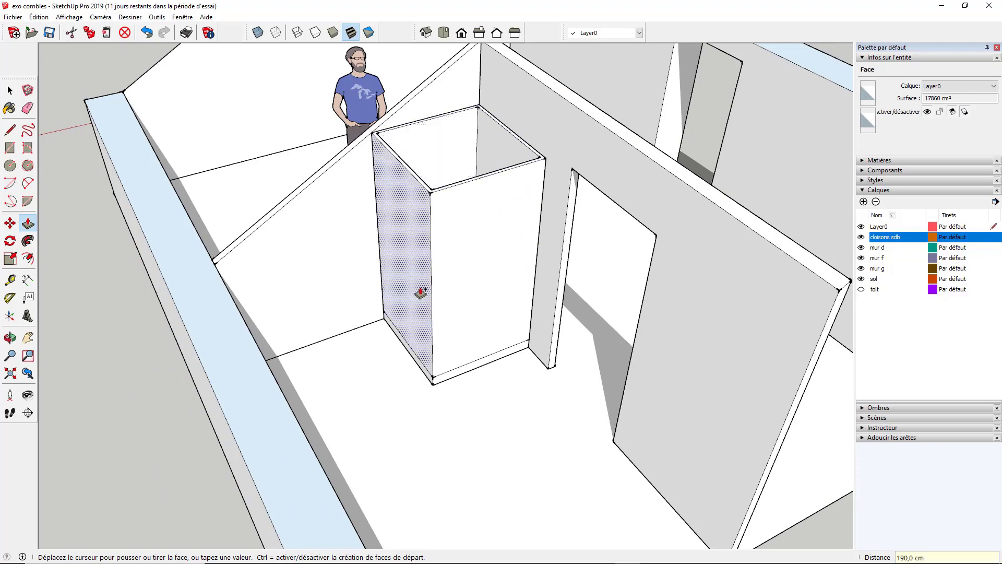
Examine the top of the shower enclosure where it meets the sloping partition.
{"action": "middle_click_drag", "start_coordinate": [390, 217], "coordinate": [340, 128]}
{"action": "scroll", "coordinate": [377, 114], "scroll_direction": "up", "scroll_amount": 5}
{"action": "scroll", "coordinate": [376, 115], "scroll_direction": "up", "scroll_amount": 3}
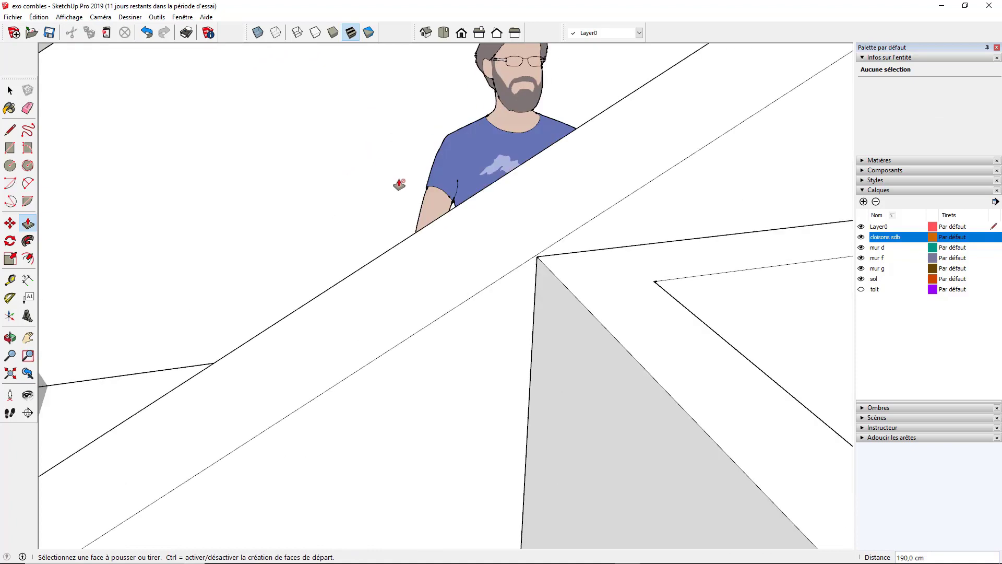
{"action": "scroll", "coordinate": [385, 252], "scroll_direction": "down", "scroll_amount": 10}
{"action": "mouse_move", "coordinate": [432, 320]}
{"action": "middle_mouse_down"}
{"action": "mouse_move", "coordinate": [415, 307]}
{"action": "mouse_move", "coordinate": [419, 317]}
{"action": "middle_mouse_up"}
{"action": "middle_click_drag", "start_coordinate": [501, 411], "coordinate": [483, 311]}
{"action": "scroll", "coordinate": [446, 271], "scroll_direction": "up", "scroll_amount": 4}
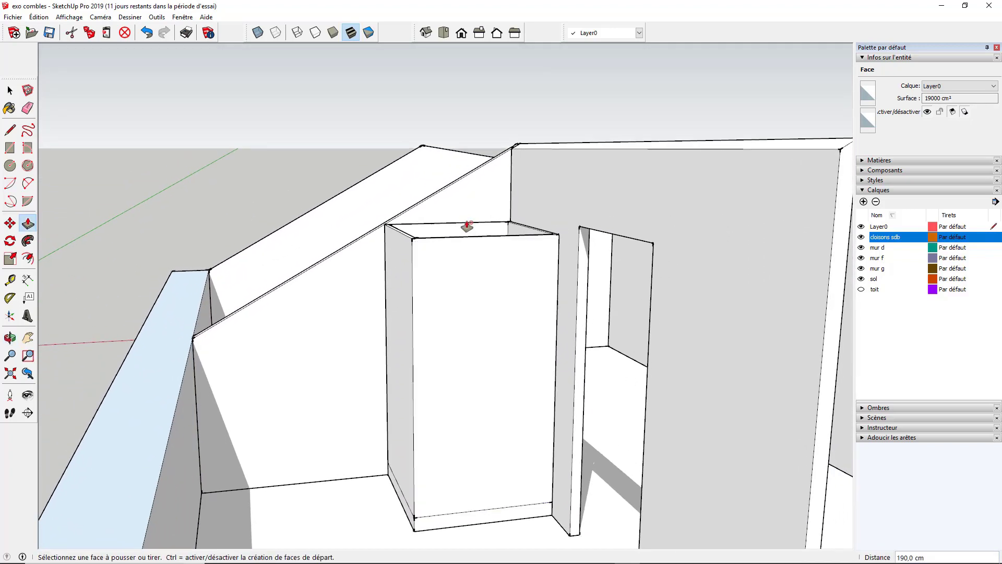
{"action": "scroll", "coordinate": [467, 225], "scroll_direction": "up", "scroll_amount": 3}
{"action": "middle_click_drag", "start_coordinate": [454, 242], "coordinate": [387, 208]}
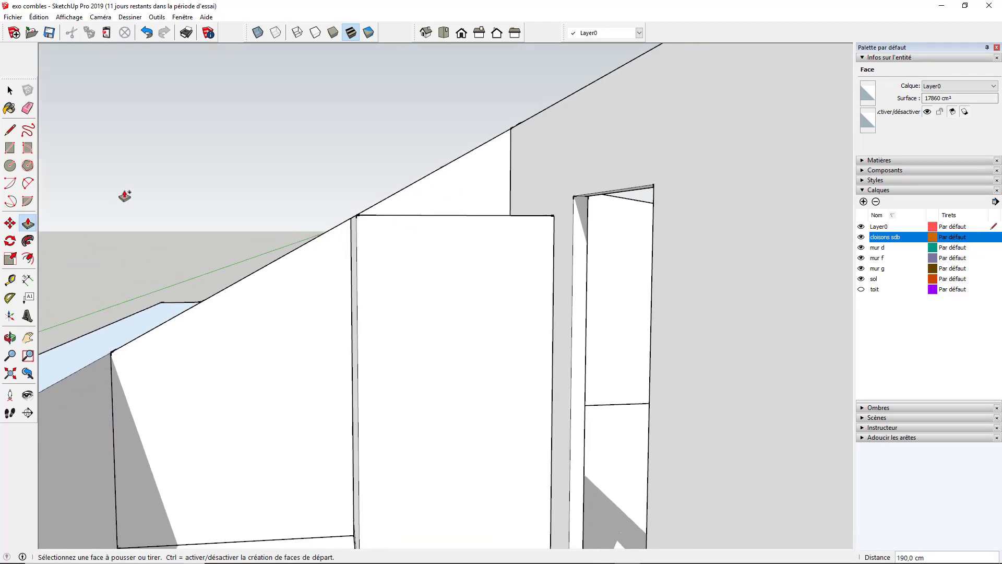
Offset the outlines of the enclosure's two room-facing sides inward by 4 cm to form frames.
{"action": "left_click", "coordinate": [28, 260]}
{"action": "scroll", "coordinate": [268, 235], "scroll_direction": "down", "scroll_amount": 2}
{"action": "middle_click_drag", "start_coordinate": [268, 235], "coordinate": [381, 343]}
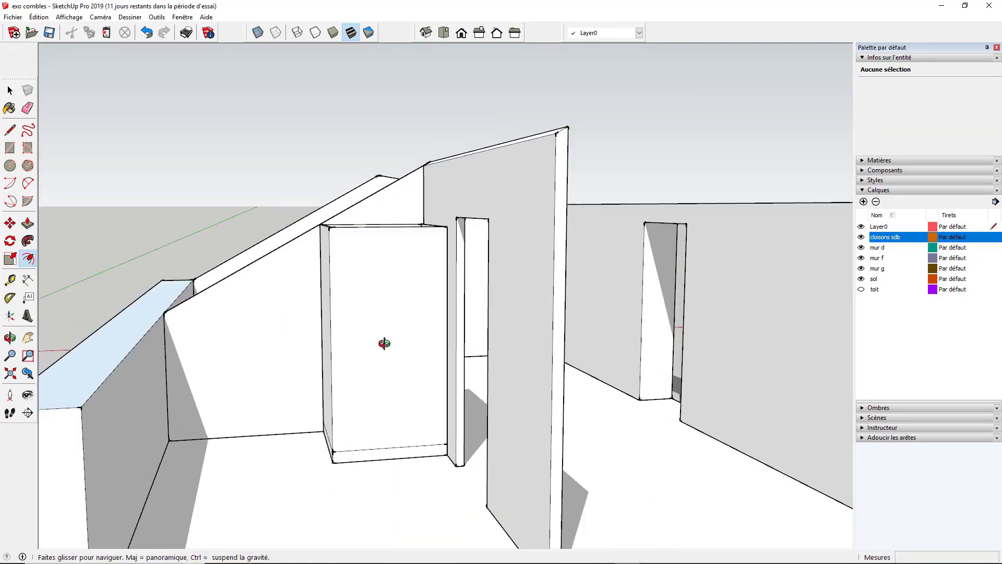
{"action": "scroll", "coordinate": [410, 358], "scroll_direction": "up", "scroll_amount": 2}
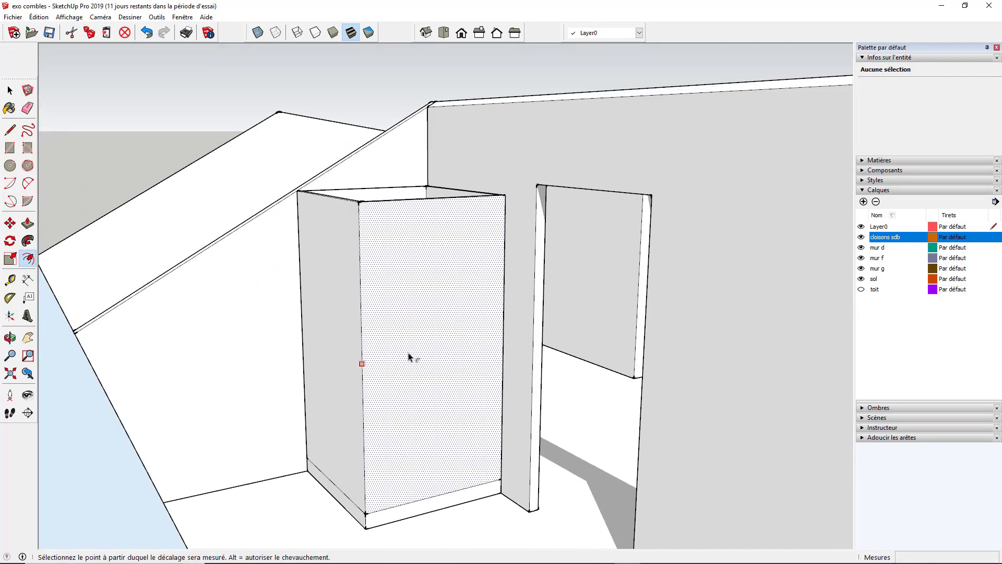
{"action": "left_click", "coordinate": [402, 298]}
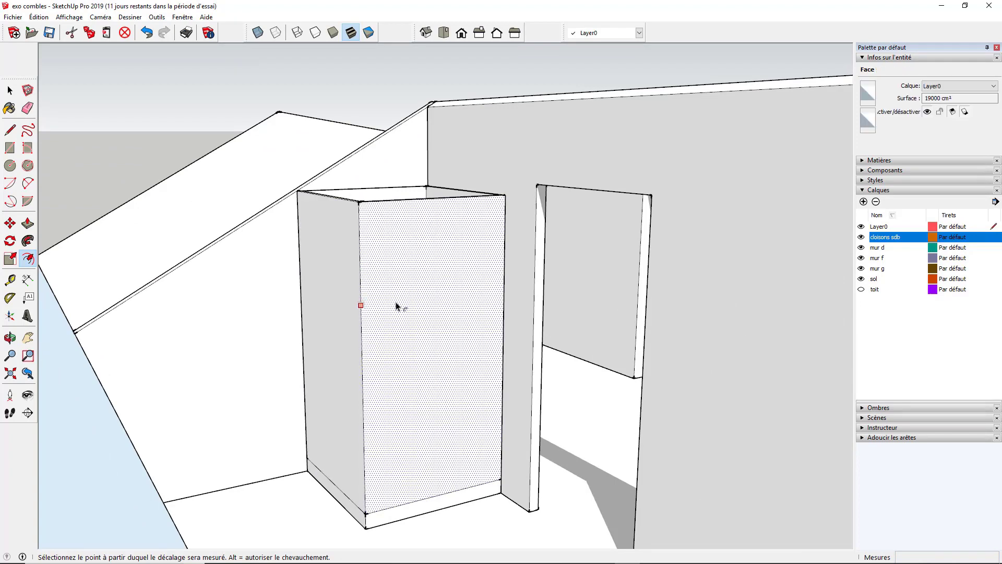
{"action": "left_click", "coordinate": [395, 307]}
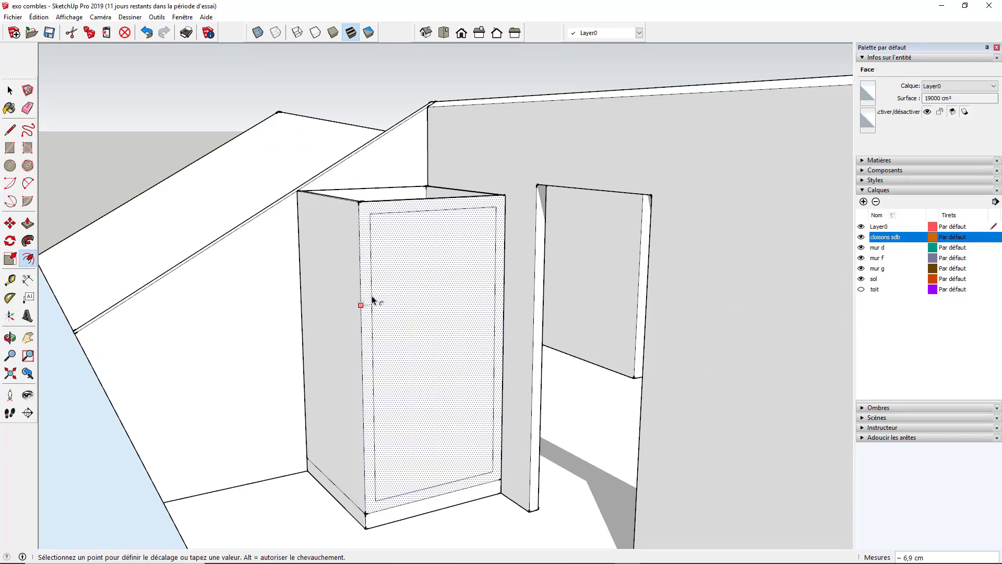
{"action": "type", "text": "4"}
{"action": "key", "text": "Return"}
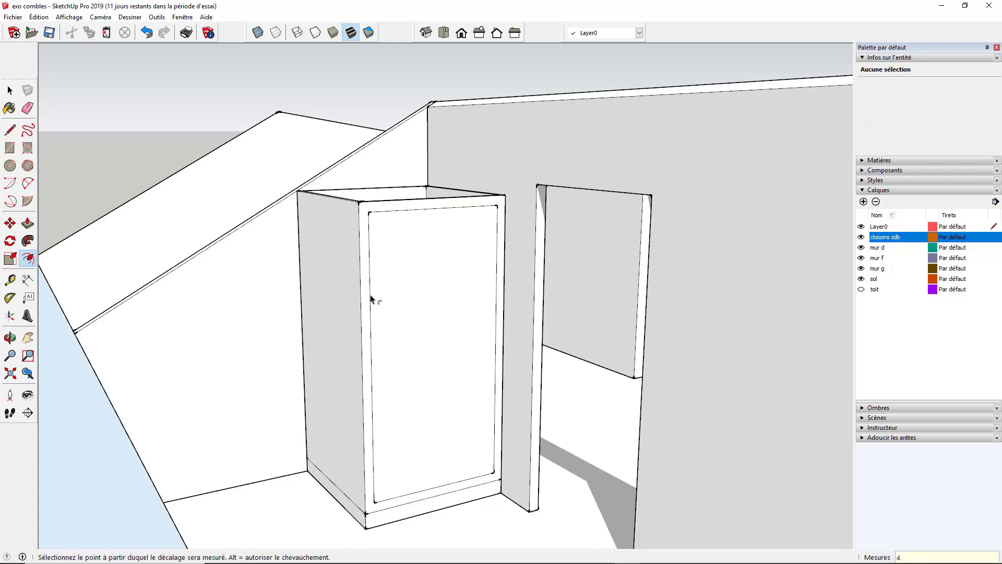
{"action": "middle_click_drag", "start_coordinate": [385, 277], "coordinate": [385, 329]}
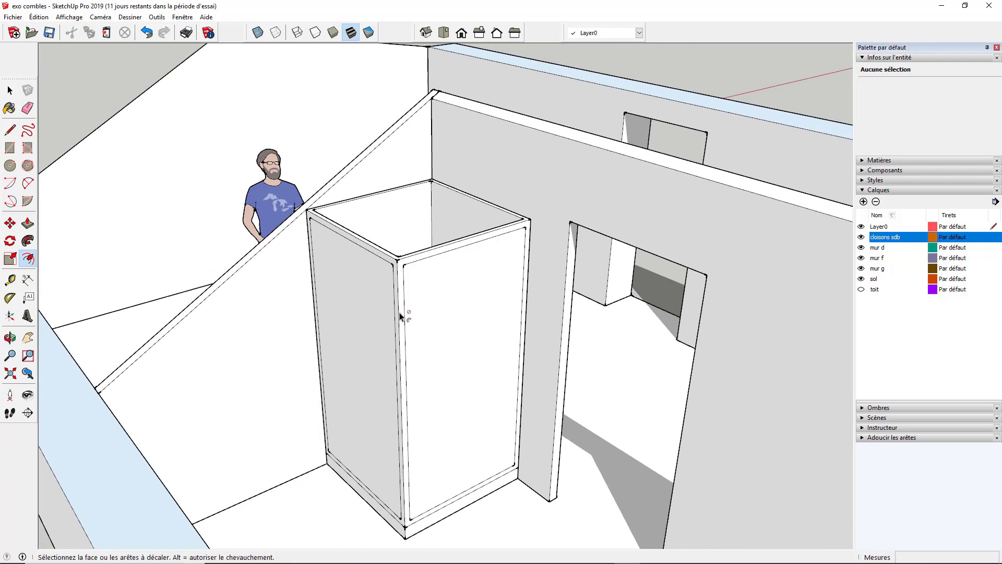
Push the inset panels of both room-facing sides through the wall thickness to leave open frames.
{"action": "key", "text": "p"}
{"action": "left_click", "coordinate": [425, 284]}
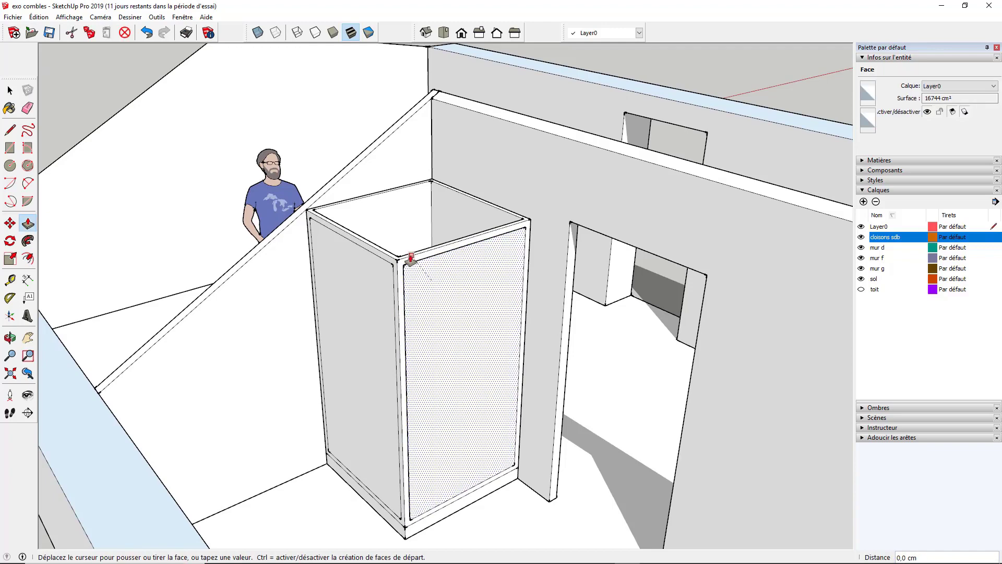
{"action": "left_click", "coordinate": [399, 258]}
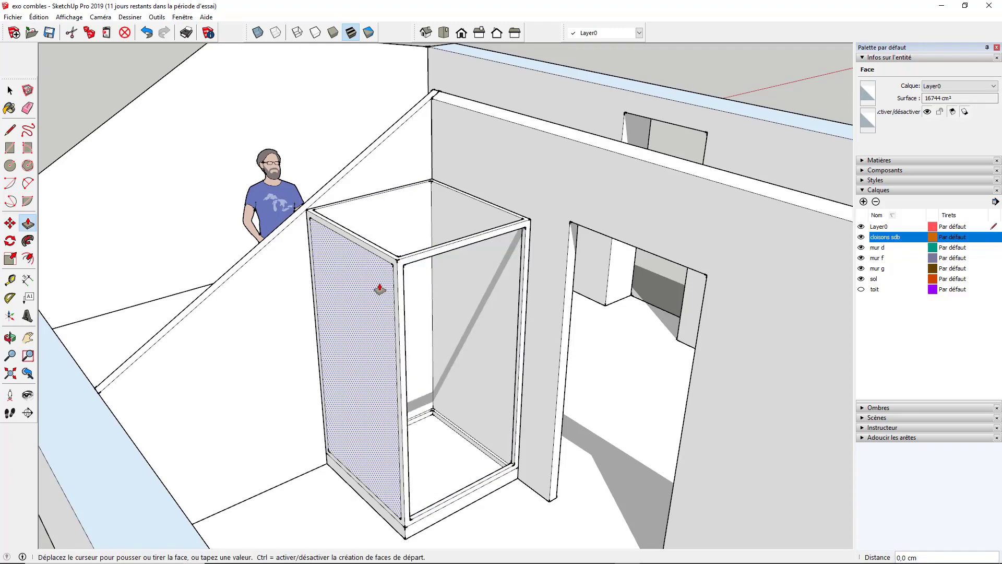
{"action": "double_click", "coordinate": [389, 285]}
Remove the enclosure's two walls standing against the partitions by pushing their inner faces back 3 cm.
{"action": "middle_click_drag", "start_coordinate": [389, 284], "coordinate": [340, 203]}
{"action": "scroll", "coordinate": [379, 289], "scroll_direction": "up", "scroll_amount": 5}
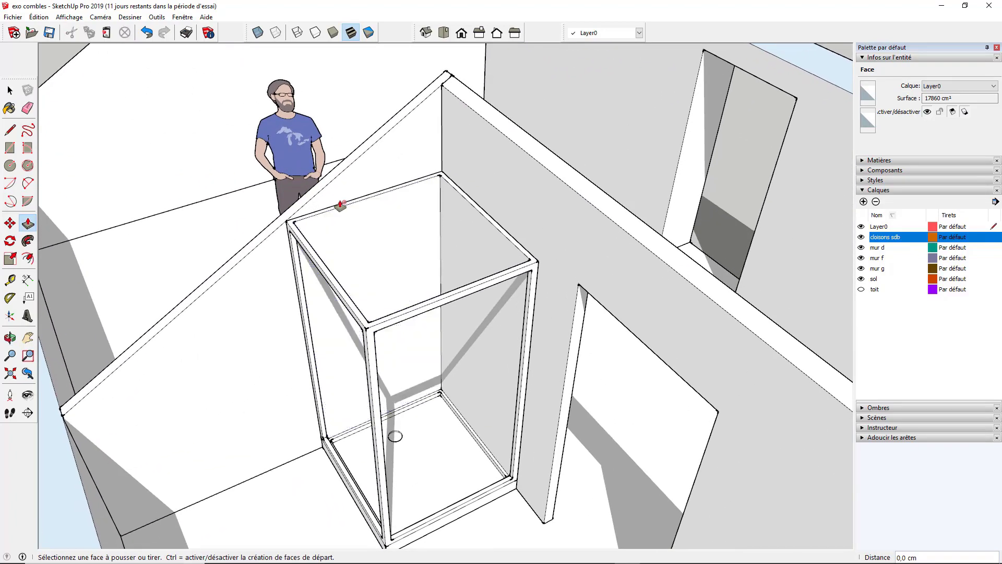
{"action": "scroll", "coordinate": [347, 233], "scroll_direction": "up", "scroll_amount": 4}
{"action": "left_click", "coordinate": [351, 246]}
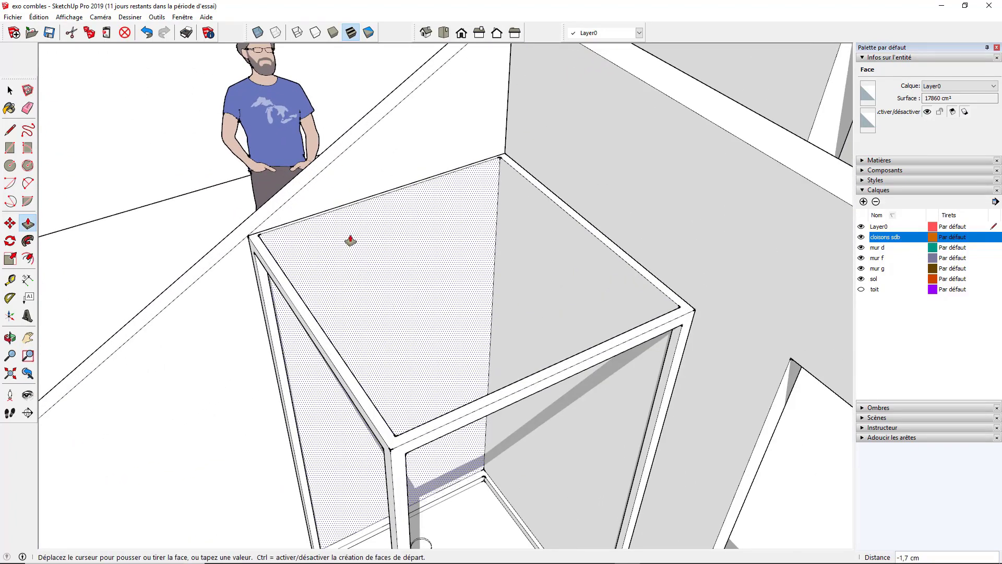
{"action": "left_click", "coordinate": [340, 189]}
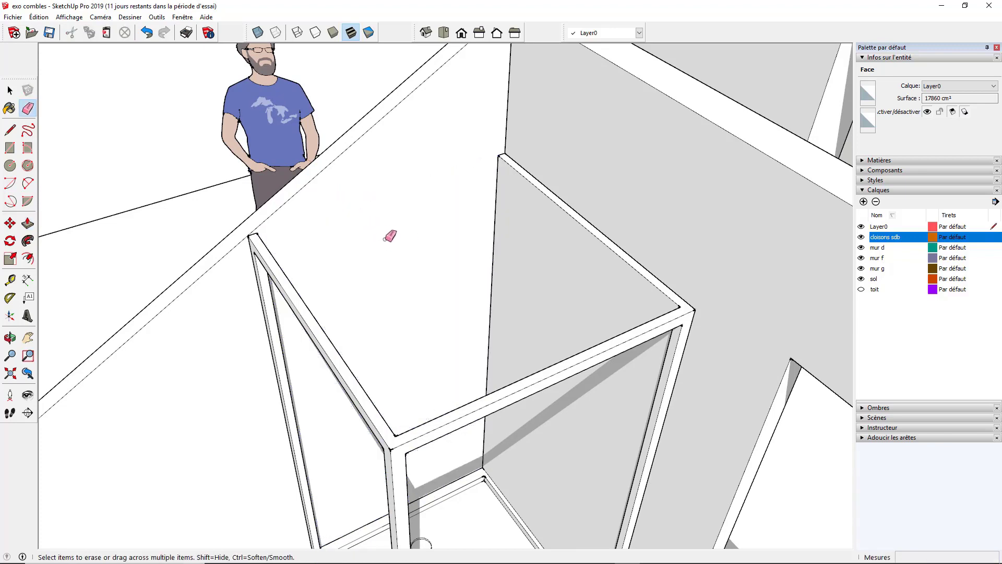
{"action": "mouse_move", "coordinate": [387, 231]}
{"action": "middle_mouse_down"}
{"action": "mouse_move", "coordinate": [477, 328]}
{"action": "mouse_move", "coordinate": [485, 198]}
{"action": "mouse_move", "coordinate": [457, 162]}
{"action": "mouse_move", "coordinate": [403, 241]}
{"action": "mouse_move", "coordinate": [530, 376]}
{"action": "mouse_move", "coordinate": [547, 170]}
{"action": "mouse_move", "coordinate": [490, 251]}
{"action": "middle_mouse_up"}
{"action": "scroll", "coordinate": [548, 167], "scroll_direction": "up", "scroll_amount": 3}
{"action": "key", "text": "p"}
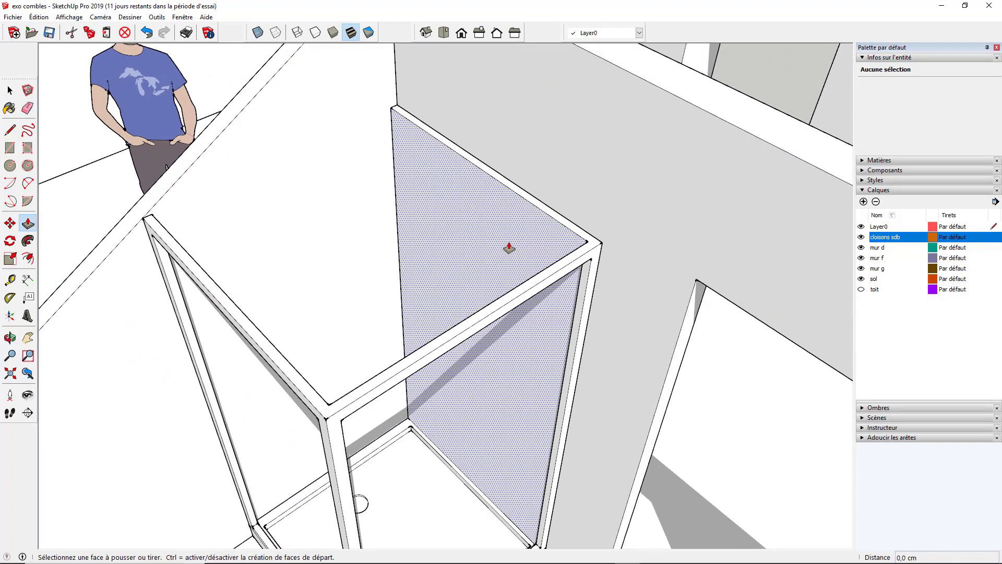
{"action": "left_click", "coordinate": [511, 244]}
{"action": "left_click", "coordinate": [554, 210]}
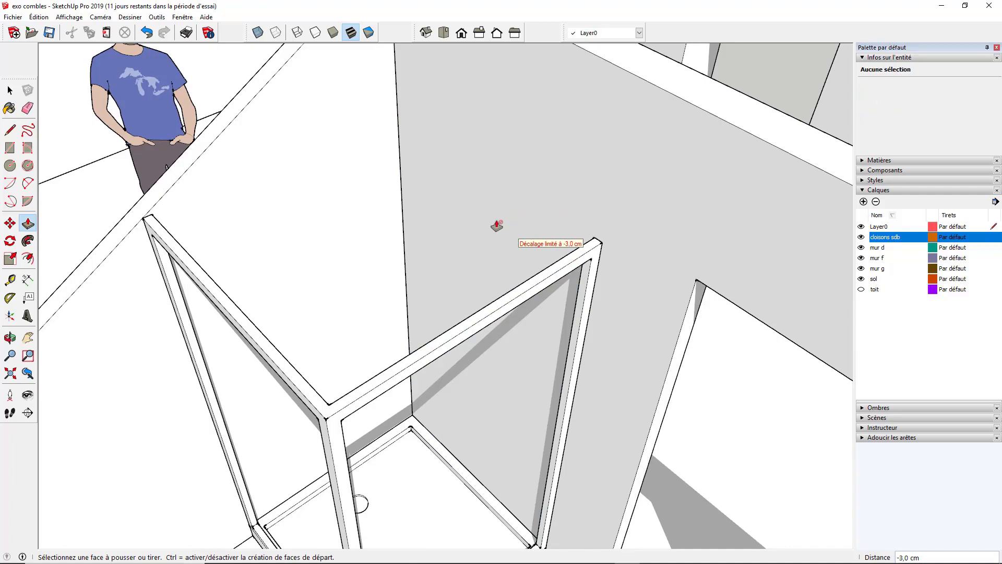
Draw lines along the inner vertical edges of both open frames to fill them with thin faces.
{"action": "scroll", "coordinate": [497, 225], "scroll_direction": "down", "scroll_amount": 3}
{"action": "middle_click_drag", "start_coordinate": [497, 225], "coordinate": [398, 206]}
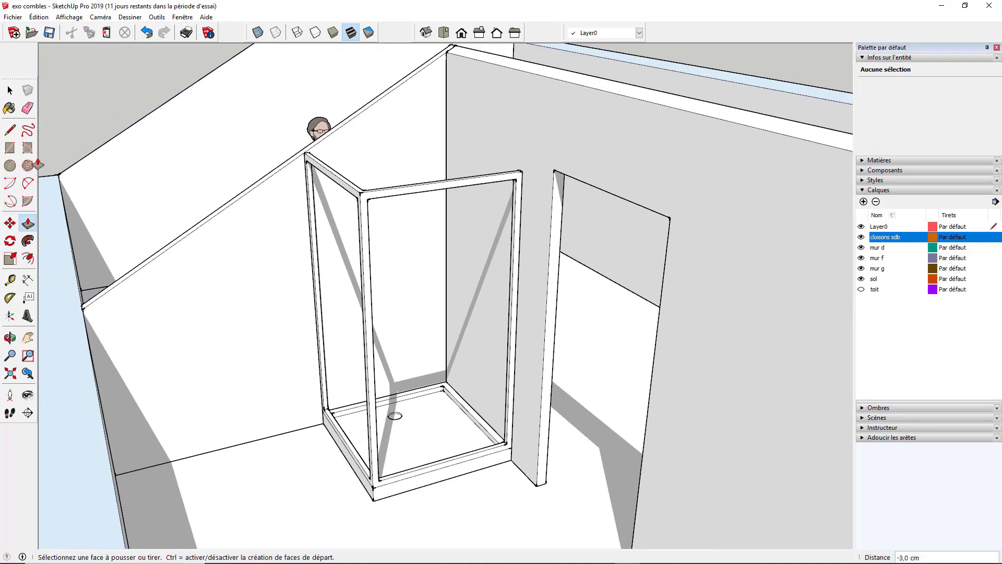
{"action": "left_click", "coordinate": [10, 130]}
{"action": "left_click", "coordinate": [367, 198]}
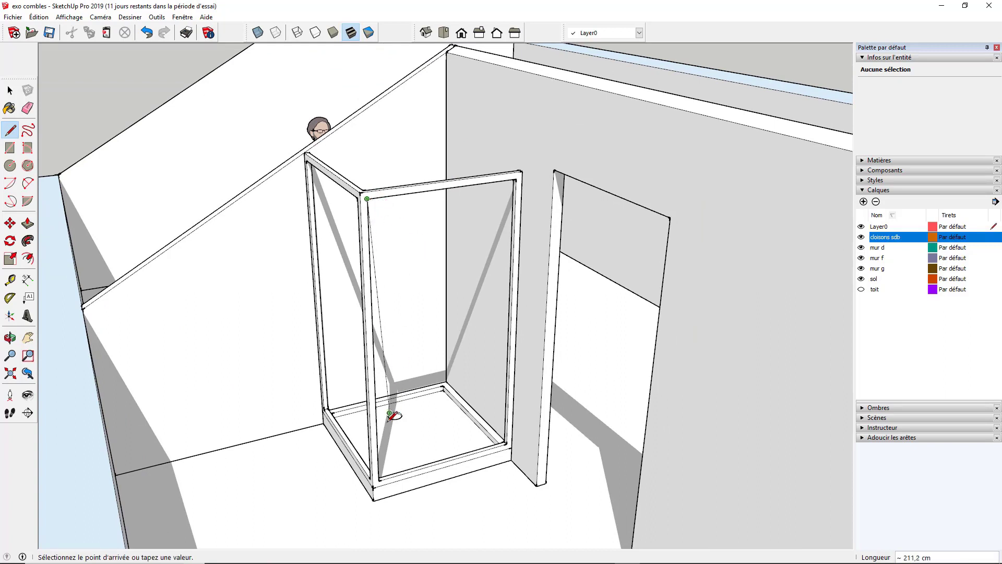
{"action": "left_click", "coordinate": [381, 474]}
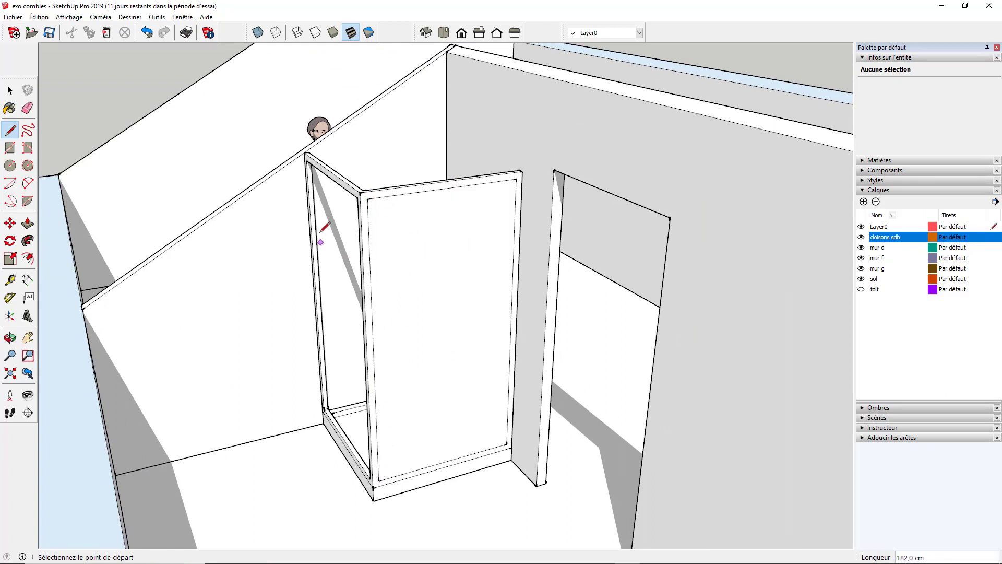
{"action": "left_click", "coordinate": [324, 409]}
{"action": "middle_click_drag", "start_coordinate": [345, 398], "coordinate": [448, 438]}
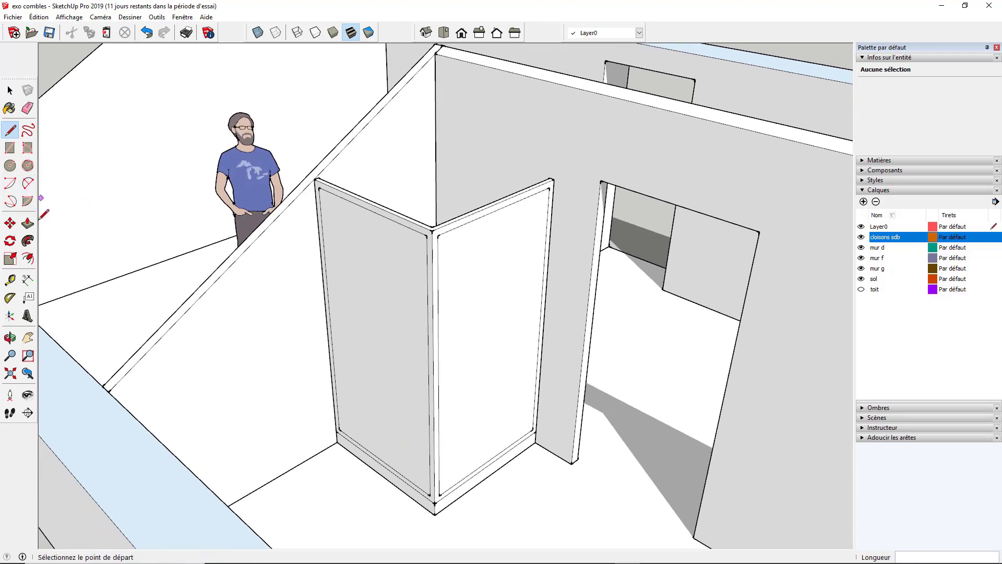
Paint both thin shower panels with the Verre translucide bleu material from the Verre et miroirs collection.
{"action": "left_click", "coordinate": [10, 108]}
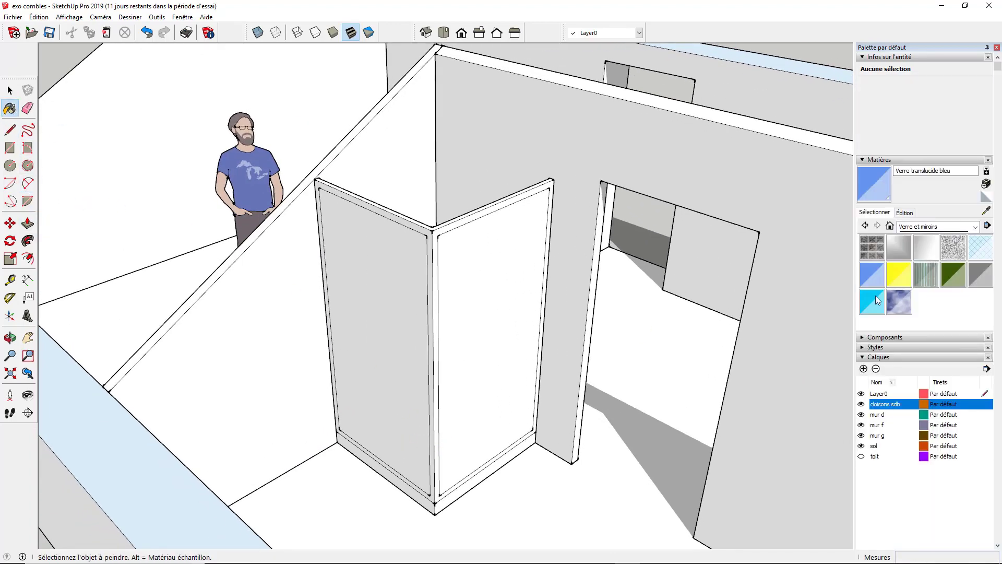
{"action": "left_click", "coordinate": [871, 276]}
{"action": "left_click", "coordinate": [522, 273]}
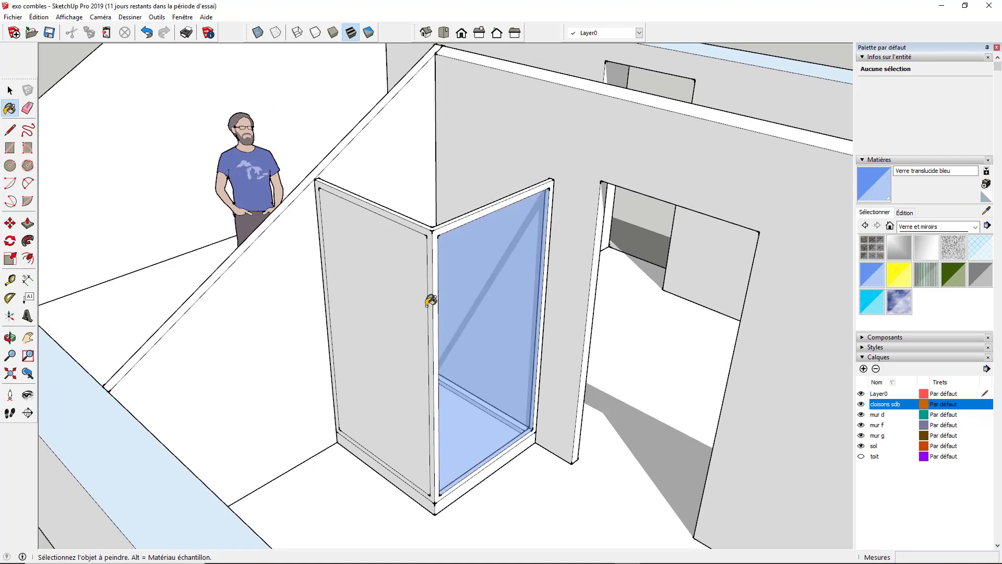
{"action": "left_click", "coordinate": [422, 302]}
{"action": "mouse_move", "coordinate": [574, 386]}
{"action": "middle_mouse_down"}
{"action": "mouse_move", "coordinate": [418, 293]}
{"action": "mouse_move", "coordinate": [405, 309]}
{"action": "mouse_move", "coordinate": [430, 311]}
{"action": "middle_mouse_up"}
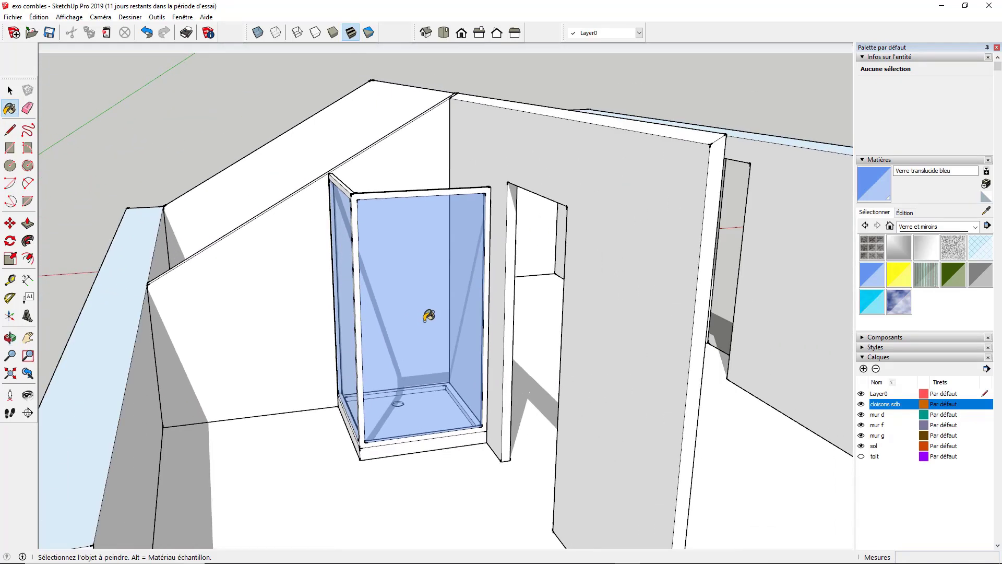
{"action": "scroll", "coordinate": [460, 324], "scroll_direction": "down", "scroll_amount": 5}
{"action": "middle_click_drag", "start_coordinate": [459, 376], "coordinate": [417, 272]}
{"action": "key", "text": "space"}
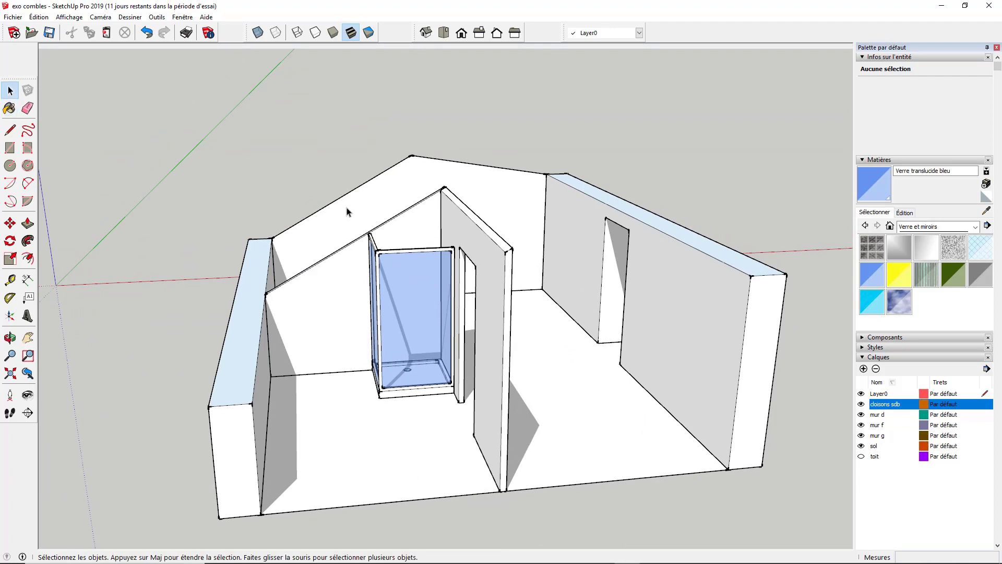
Select the entire shower tray and enclosure and make it a component named cabine de douche.
{"action": "left_click_drag", "start_coordinate": [346, 206], "coordinate": [465, 425]}
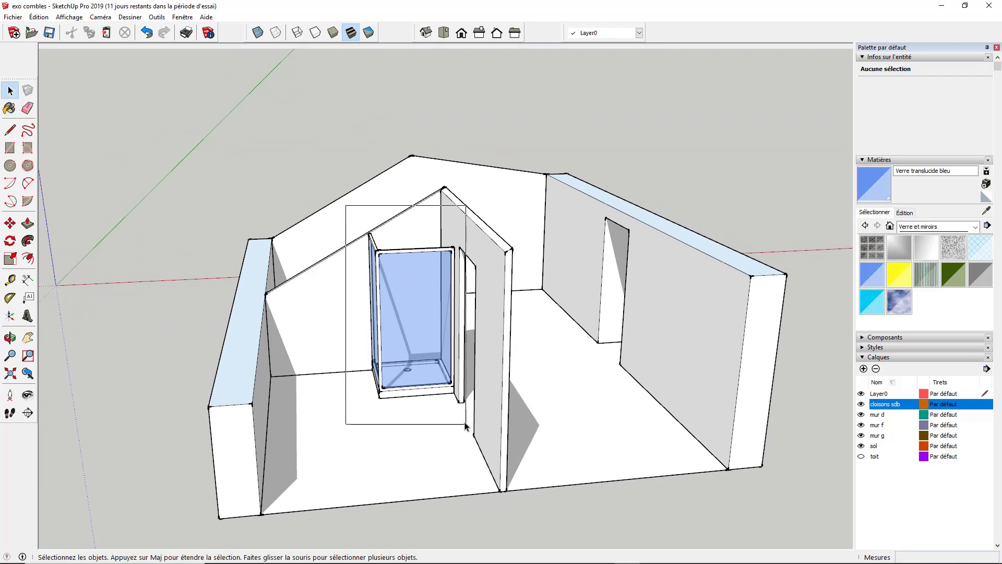
{"action": "left_click", "coordinate": [405, 338]}
{"action": "middle_click_drag", "start_coordinate": [405, 339], "coordinate": [406, 308]}
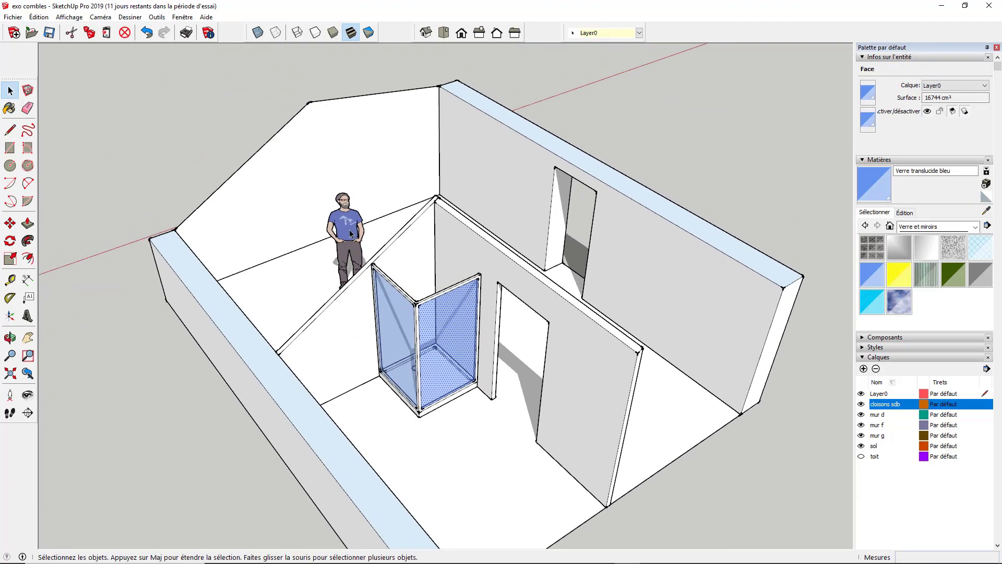
{"action": "left_click_drag", "start_coordinate": [351, 234], "coordinate": [500, 442]}
{"action": "right_click", "coordinate": [429, 349]}
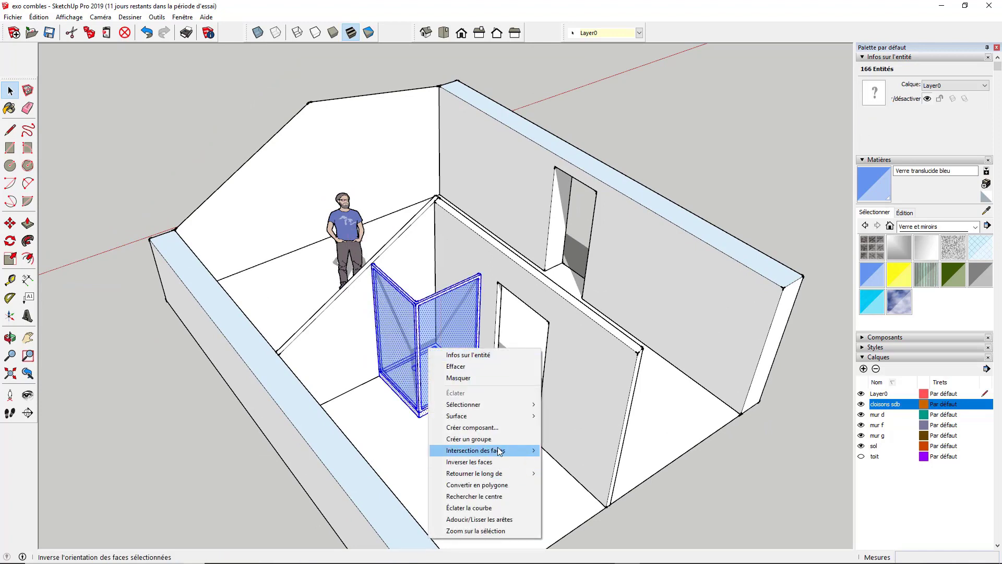
{"action": "left_click", "coordinate": [482, 428]}
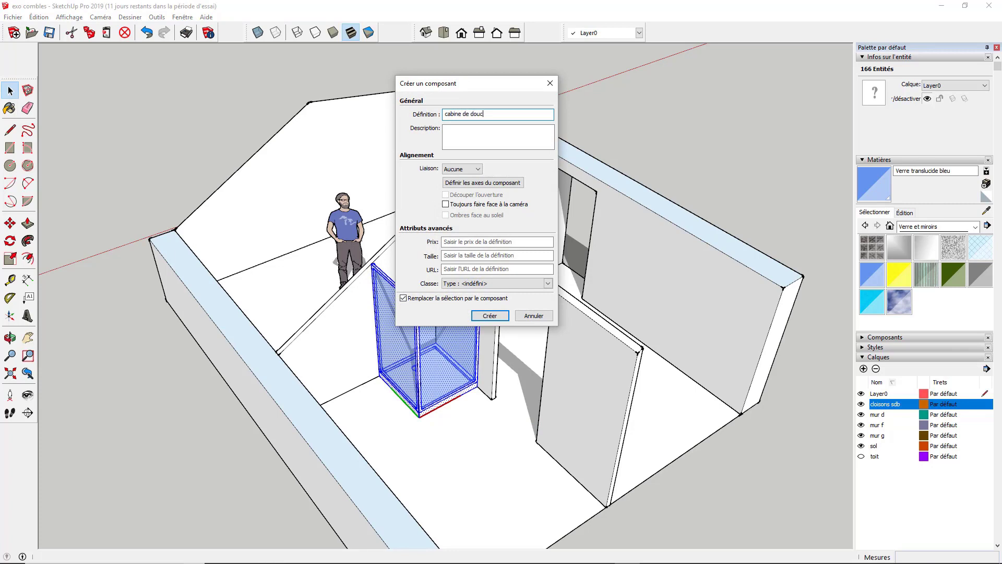
{"action": "key", "text": "Return"}
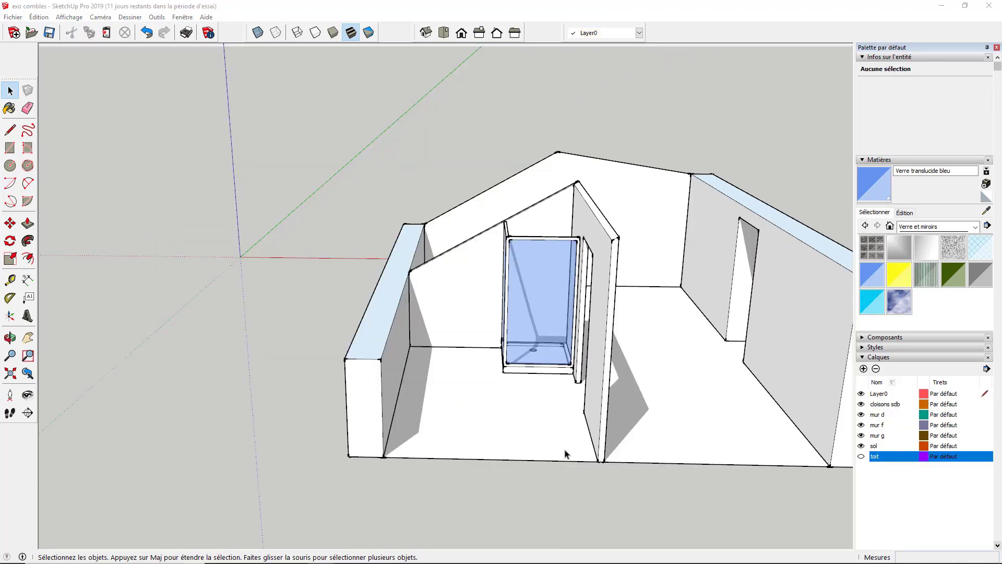
Draw an 80 by 50 cm rectangle on the bathroom floor against the partition, beside the doorway on the side away from the shower.
{"action": "middle_click_drag", "start_coordinate": [408, 365], "coordinate": [674, 306]}
{"action": "scroll", "coordinate": [649, 349], "scroll_direction": "up", "scroll_amount": 5}
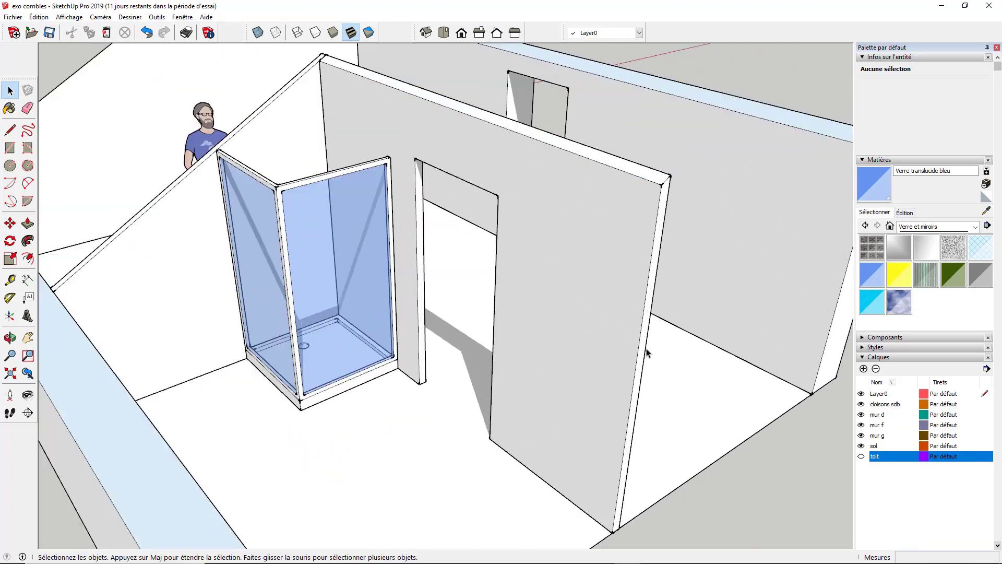
{"action": "middle_click_drag", "start_coordinate": [649, 350], "coordinate": [647, 403]}
{"action": "scroll", "coordinate": [467, 391], "scroll_direction": "down", "scroll_amount": 5}
{"action": "middle_click_drag", "start_coordinate": [468, 391], "coordinate": [637, 340]}
{"action": "scroll", "coordinate": [637, 339], "scroll_direction": "up", "scroll_amount": 3}
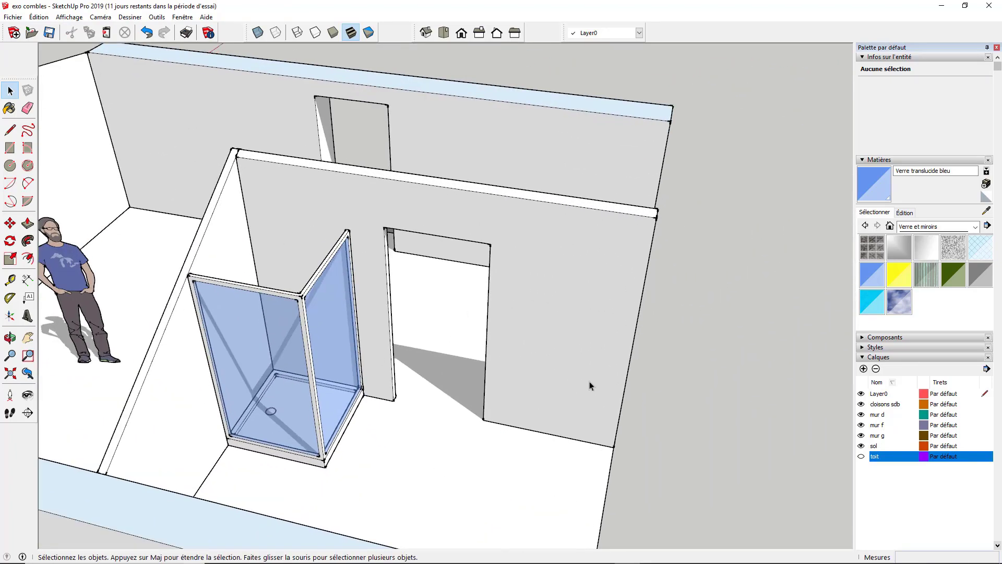
{"action": "scroll", "coordinate": [590, 384], "scroll_direction": "up", "scroll_amount": 4}
{"action": "left_click", "coordinate": [10, 147]}
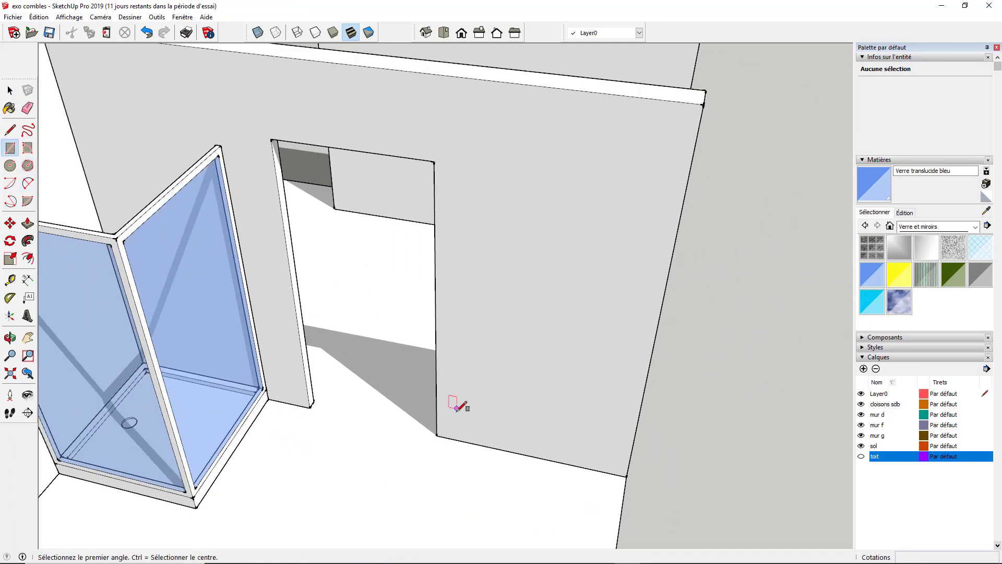
{"action": "left_click", "coordinate": [452, 439]}
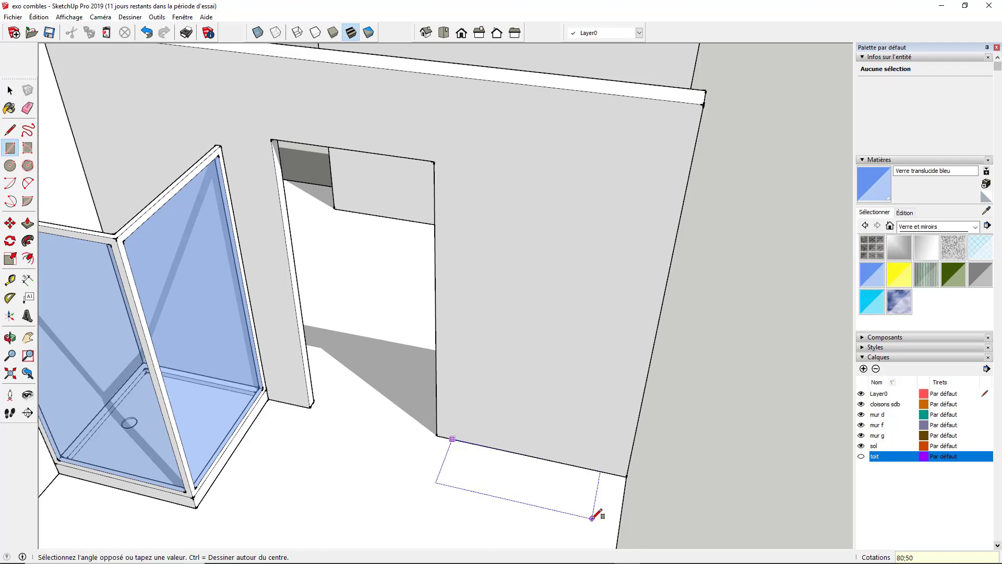
{"action": "key", "text": "Return"}
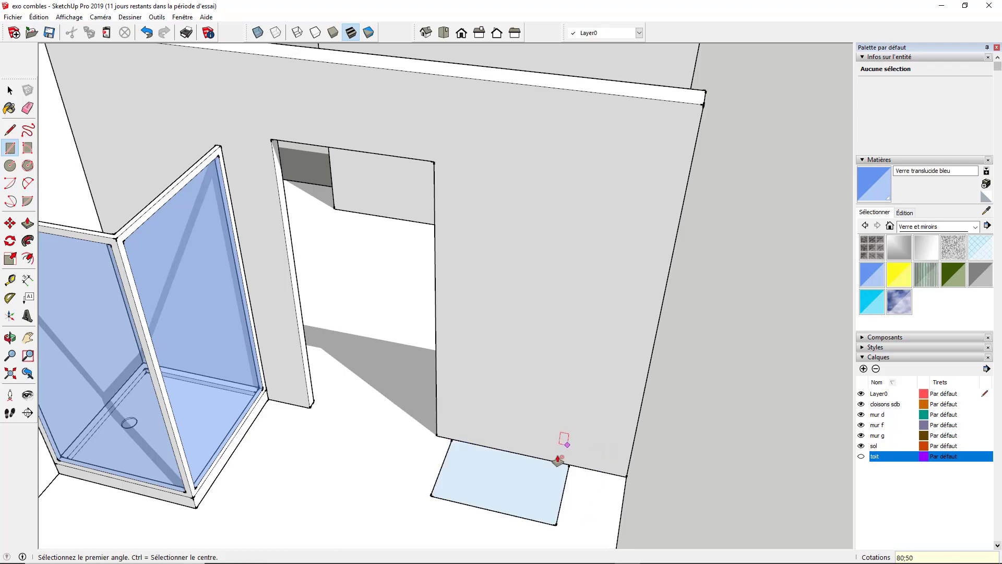
Pull the floor rectangle up 10 cm as a plinth and add a separate 75 cm high cabinet volume above it.
{"action": "key", "text": "p"}
{"action": "middle_click_drag", "start_coordinate": [522, 477], "coordinate": [460, 455]}
{"action": "left_click", "coordinate": [460, 455]}
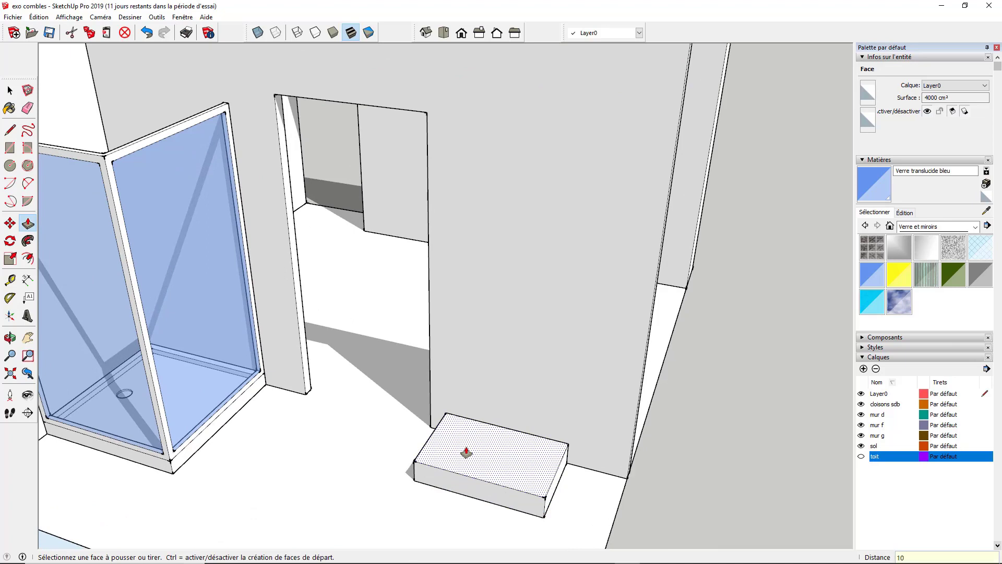
{"action": "left_click", "coordinate": [466, 453]}
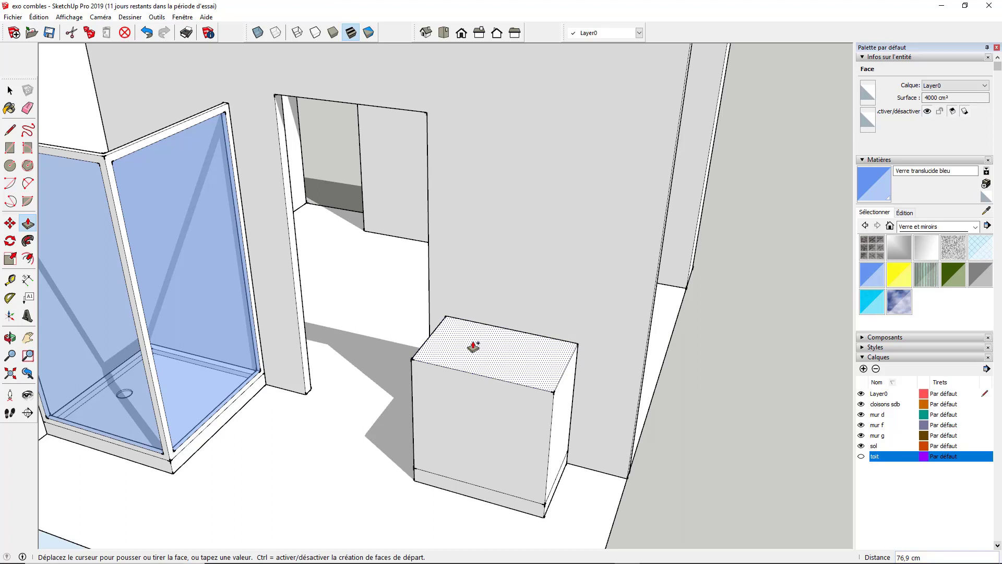
{"action": "left_click", "coordinate": [474, 346]}
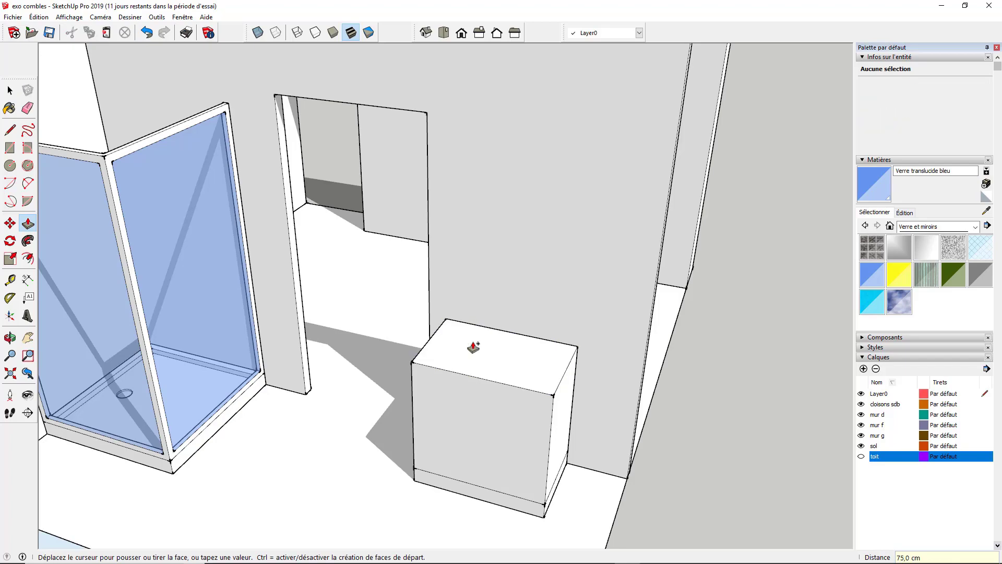
{"action": "middle_click_drag", "start_coordinate": [472, 343], "coordinate": [470, 388]}
{"action": "scroll", "coordinate": [472, 391], "scroll_direction": "up", "scroll_amount": 3}
{"action": "scroll", "coordinate": [474, 392], "scroll_direction": "down", "scroll_amount": 3}
{"action": "middle_click_drag", "start_coordinate": [539, 398], "coordinate": [634, 406]}
{"action": "scroll", "coordinate": [464, 426], "scroll_direction": "up", "scroll_amount": 2}
{"action": "key", "text": "space"}
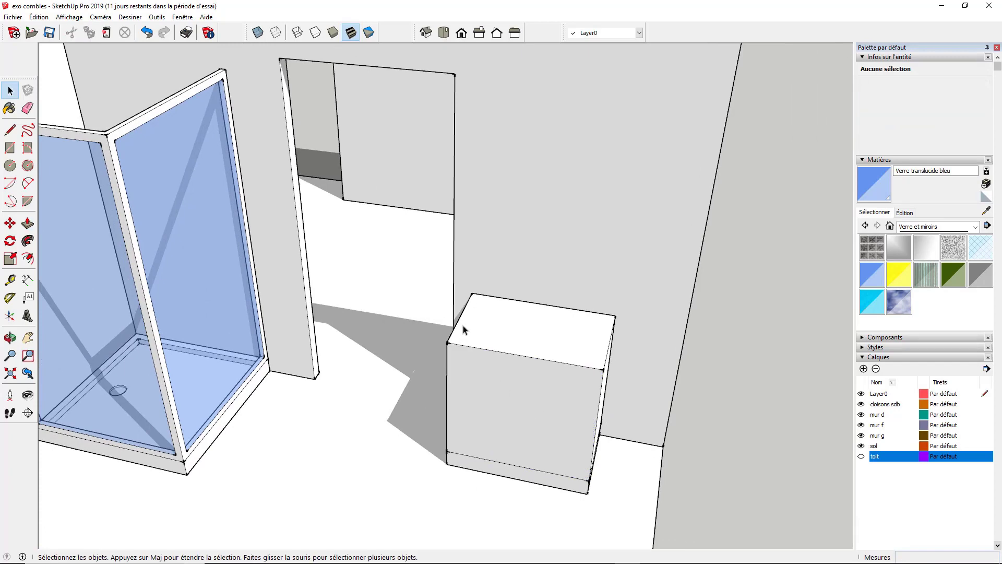
Draw a rectangle inside the cabinet's top face and pull it up 12 cm to form the basin block.
{"action": "scroll", "coordinate": [496, 309], "scroll_direction": "up", "scroll_amount": 3}
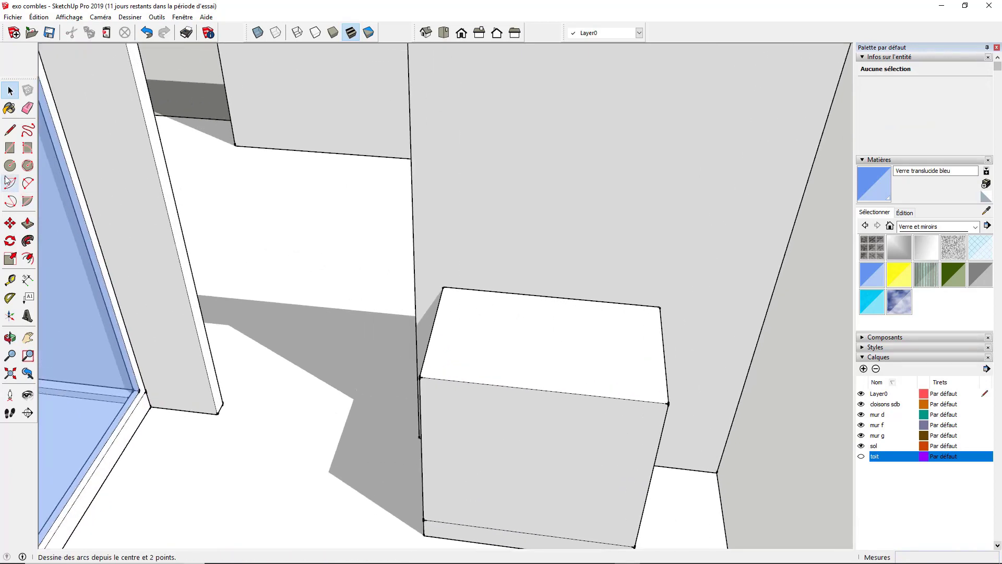
{"action": "left_click", "coordinate": [10, 148]}
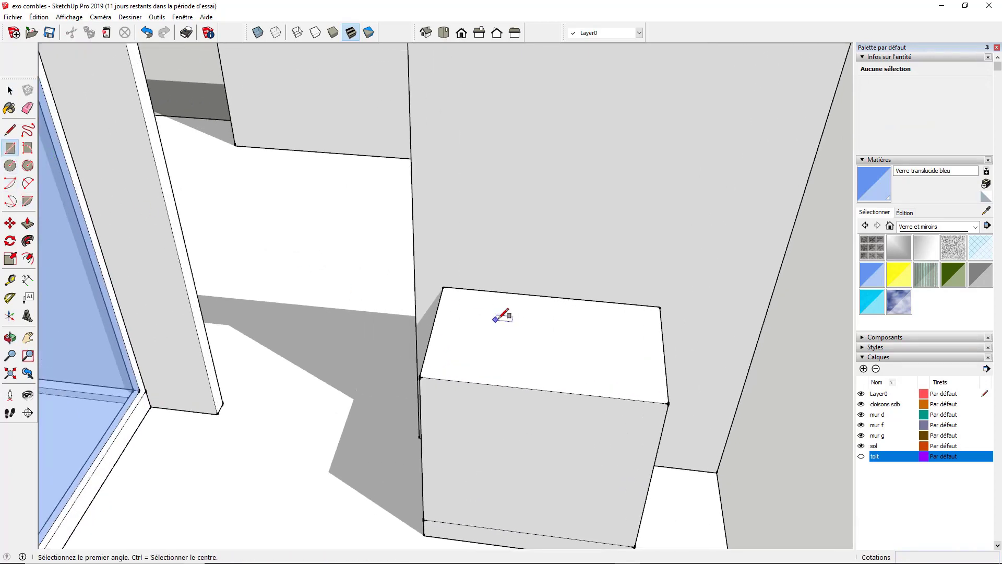
{"action": "left_click", "coordinate": [466, 313]}
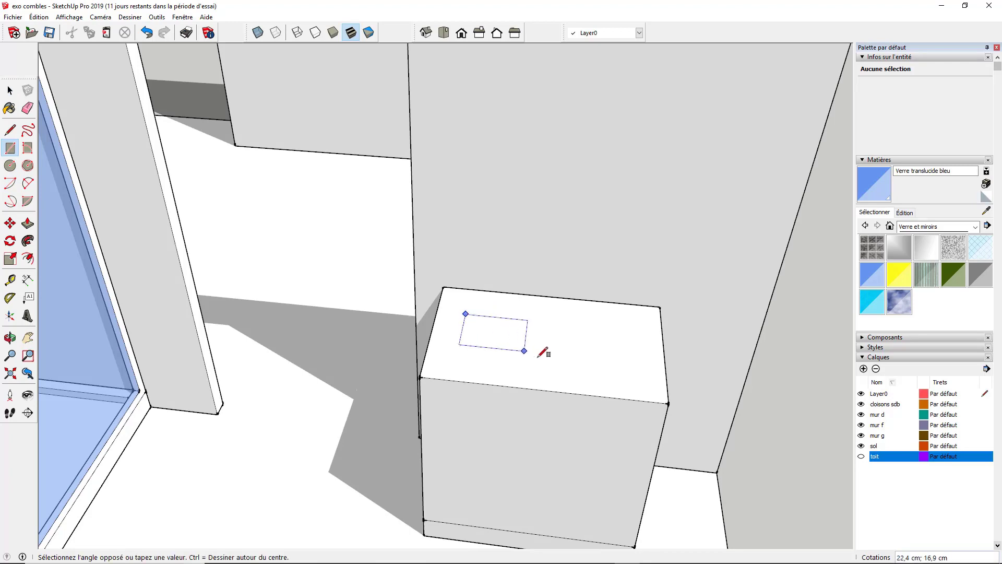
{"action": "left_click", "coordinate": [627, 386]}
{"action": "middle_click_drag", "start_coordinate": [627, 386], "coordinate": [509, 391]}
{"action": "key", "text": "p"}
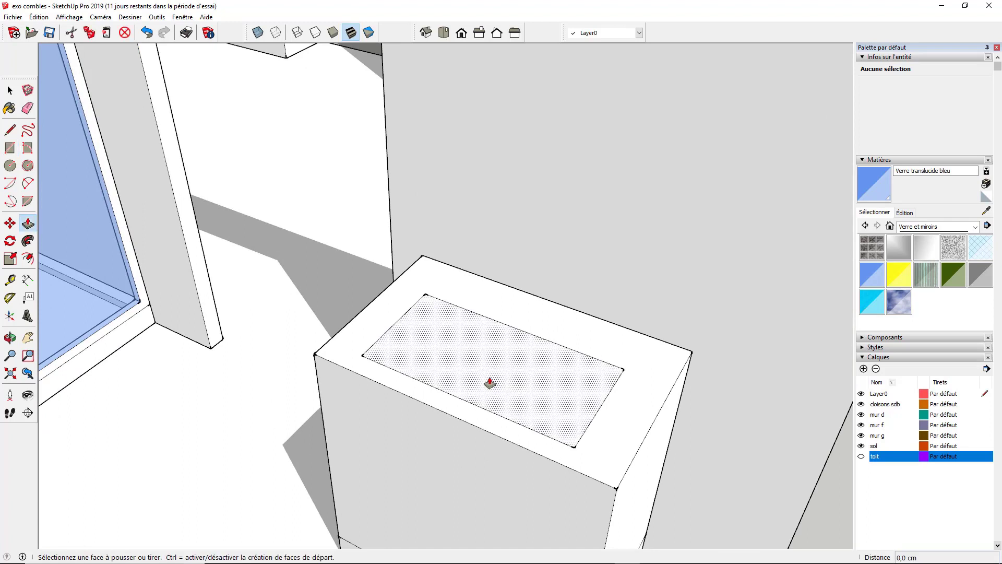
{"action": "left_click", "coordinate": [489, 374]}
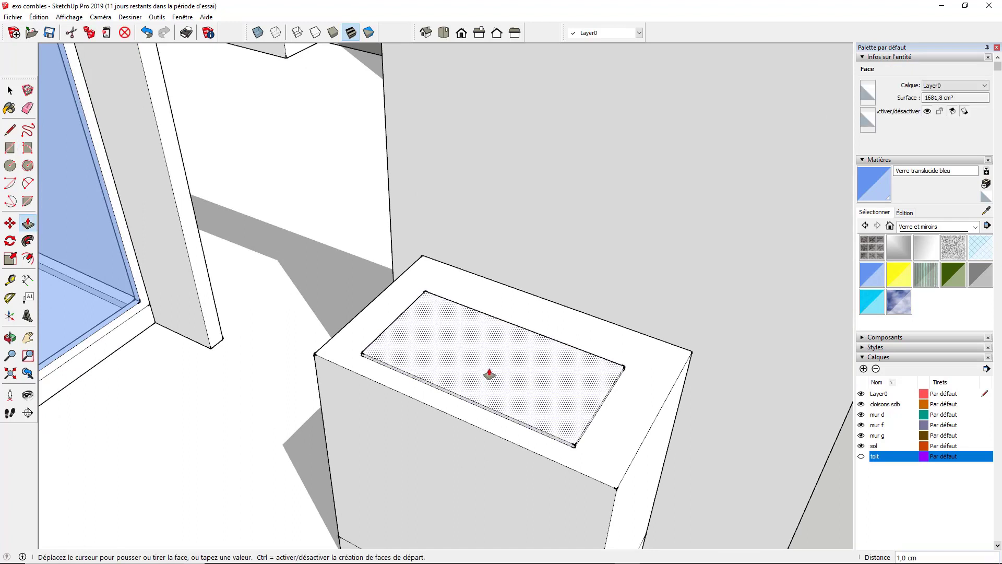
{"action": "left_click", "coordinate": [491, 342]}
{"action": "key", "text": "Return"}
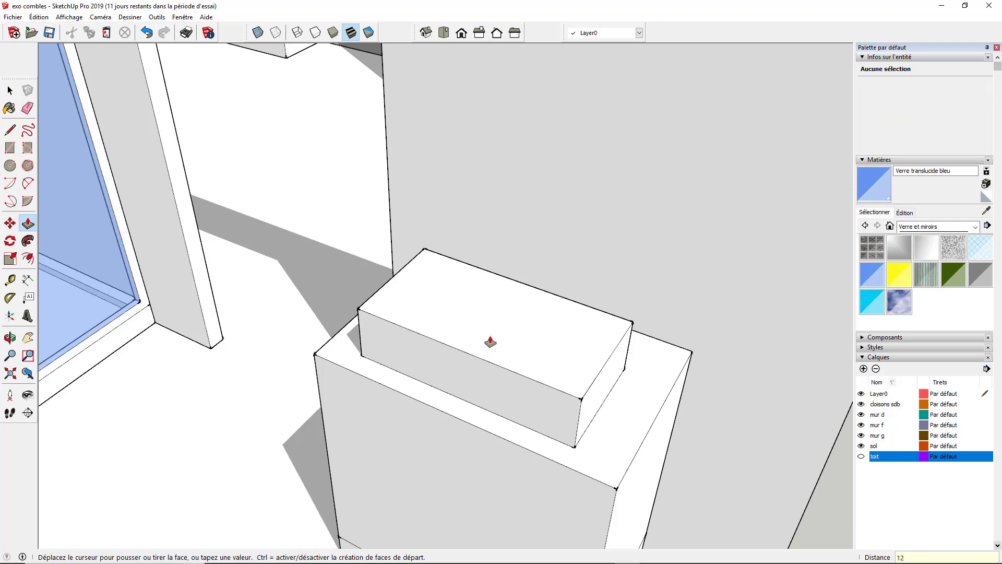
{"action": "key", "text": "Return"}
Extend the basin block towards the cabinet end away from the doorway and about 3.7 cm towards the partition.
{"action": "scroll", "coordinate": [467, 345], "scroll_direction": "down", "scroll_amount": 2}
{"action": "scroll", "coordinate": [556, 338], "scroll_direction": "up", "scroll_amount": 2}
{"action": "middle_click_drag", "start_coordinate": [466, 345], "coordinate": [172, 366]}
{"action": "left_click", "coordinate": [539, 391]}
{"action": "left_click", "coordinate": [506, 399]}
{"action": "scroll", "coordinate": [422, 365], "scroll_direction": "up", "scroll_amount": 1}
{"action": "left_click", "coordinate": [466, 350]}
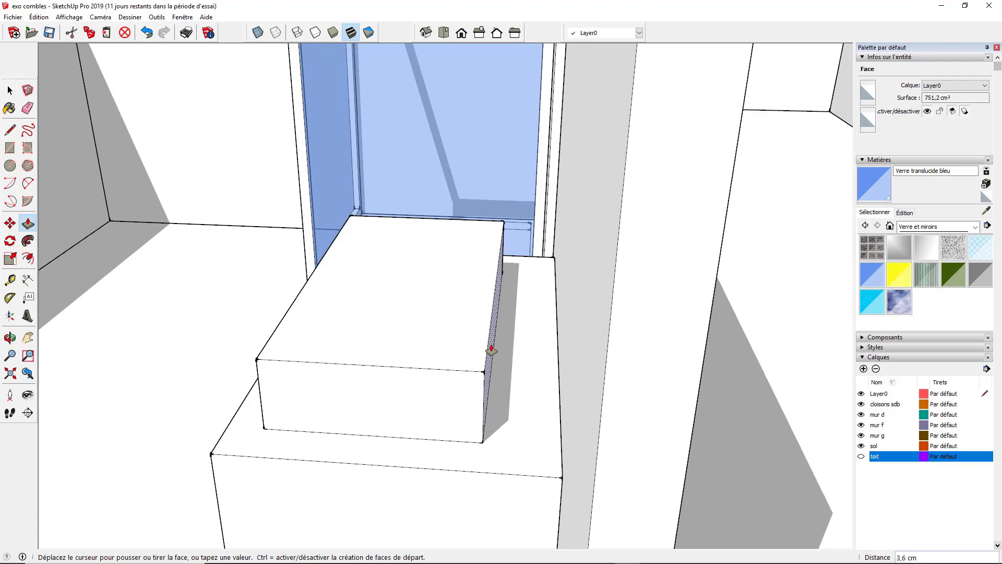
{"action": "left_click", "coordinate": [492, 349]}
Offset the basin block's top outline inward about 1.4 cm and sink the inner face about 6.7 cm.
{"action": "middle_click_drag", "start_coordinate": [379, 390], "coordinate": [677, 385]}
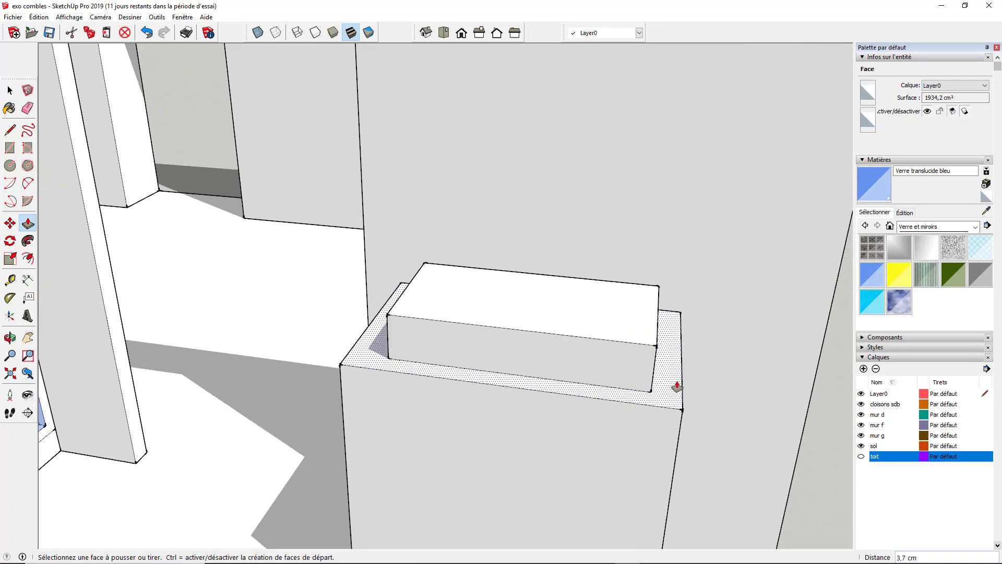
{"action": "middle_click_drag", "start_coordinate": [511, 317], "coordinate": [459, 396]}
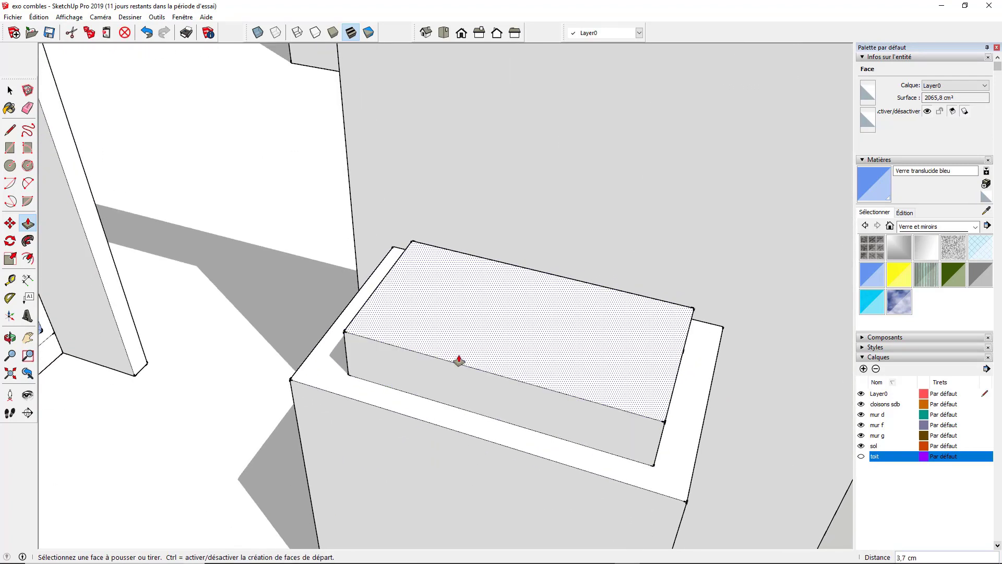
{"action": "key", "text": "f"}
{"action": "left_click", "coordinate": [429, 340]}
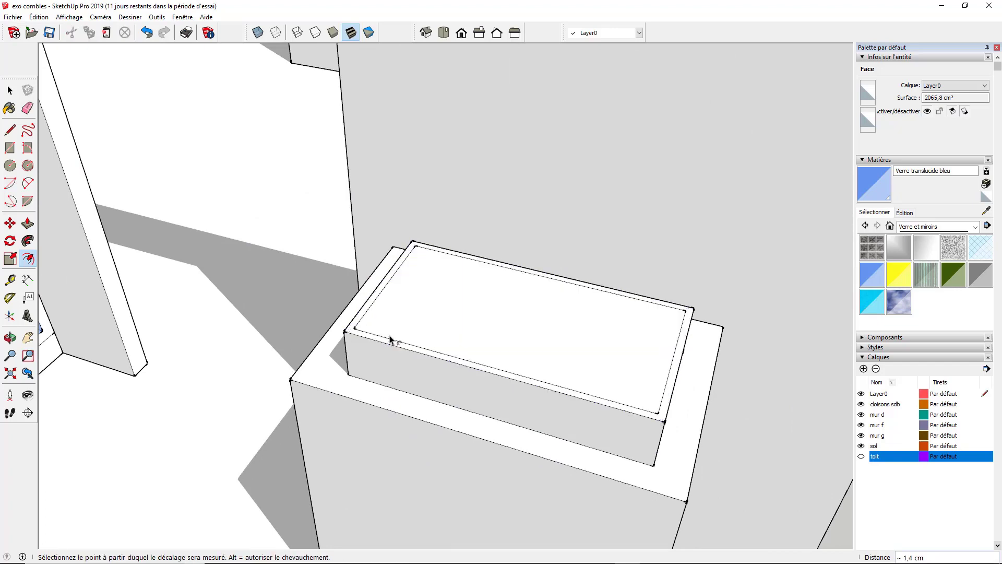
{"action": "left_click", "coordinate": [393, 336]}
{"action": "key", "text": "p"}
{"action": "left_click", "coordinate": [465, 318]}
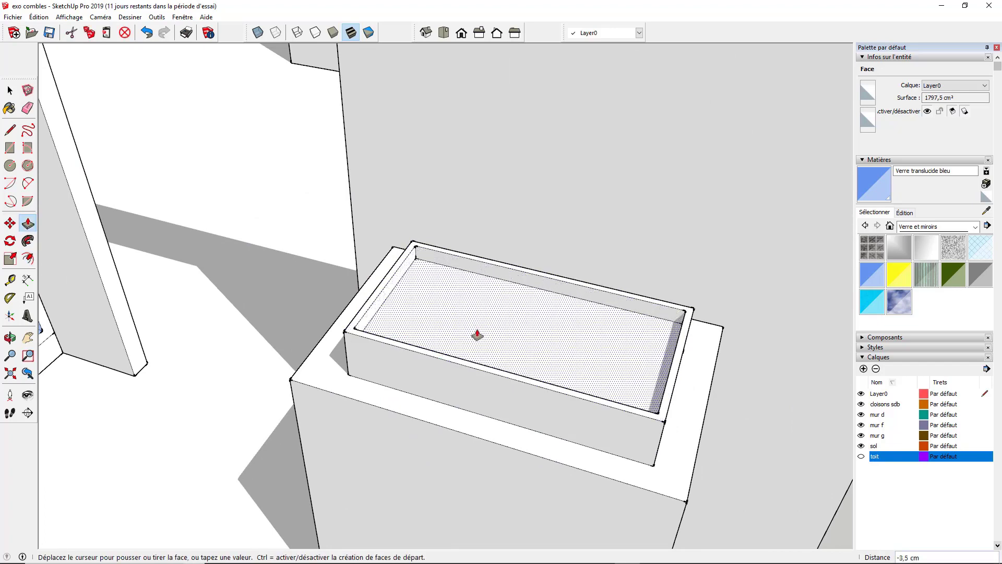
{"action": "left_click", "coordinate": [537, 371]}
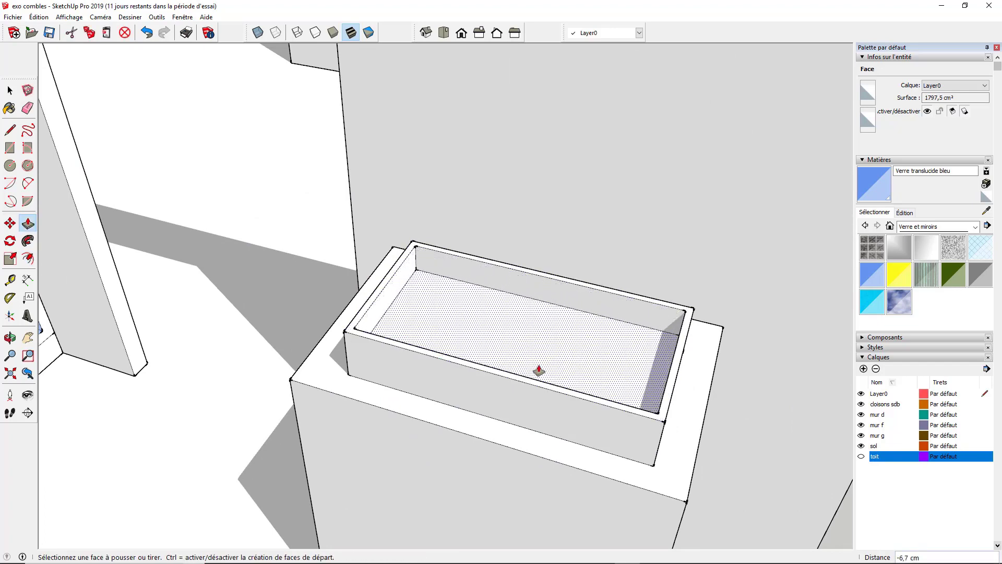
Draw a drain circle of about 2.7 cm radius on the basin floor and push it slightly down.
{"action": "middle_click_drag", "start_coordinate": [537, 372], "coordinate": [621, 478]}
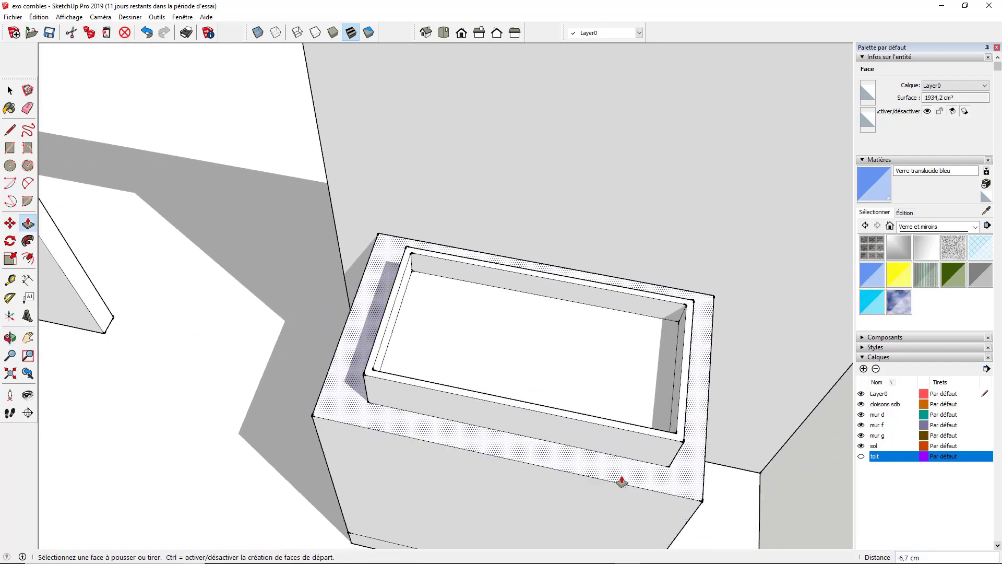
{"action": "key", "text": "c"}
{"action": "middle_click_drag", "start_coordinate": [517, 331], "coordinate": [556, 307]}
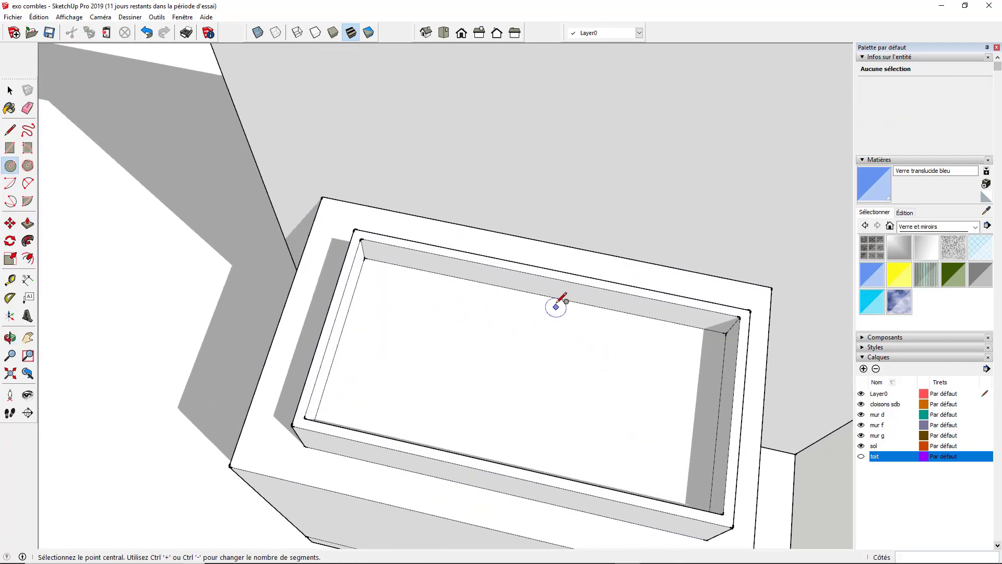
{"action": "left_click", "coordinate": [534, 335]}
{"action": "left_click", "coordinate": [548, 322]}
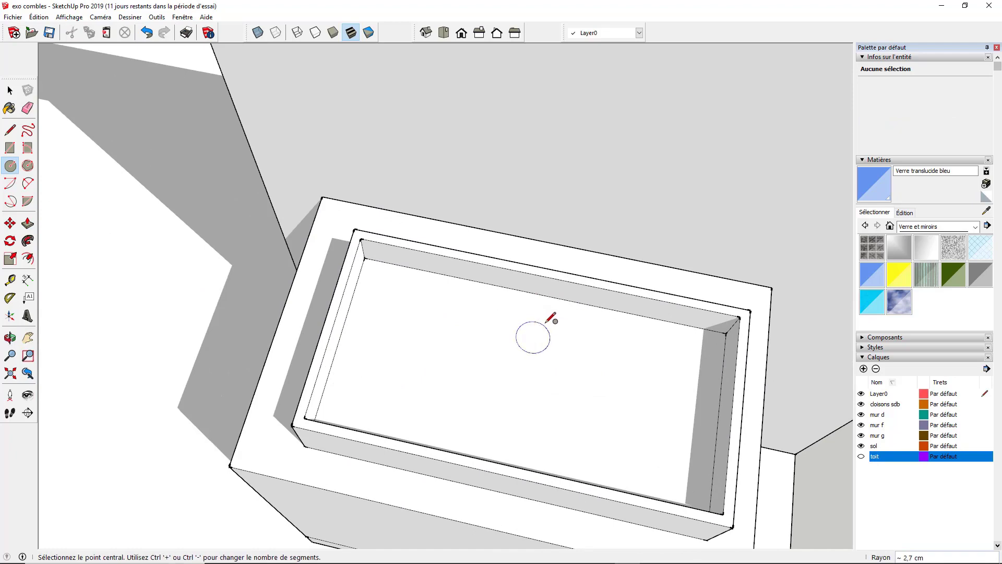
{"action": "middle_click_drag", "start_coordinate": [547, 314], "coordinate": [441, 315]}
{"action": "key", "text": "p"}
{"action": "left_click", "coordinate": [499, 328]}
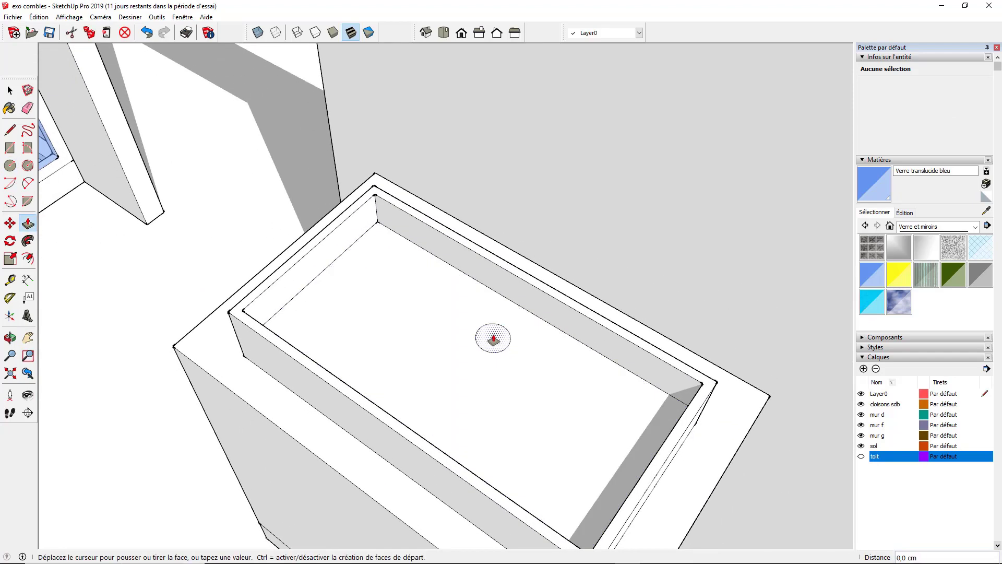
{"action": "left_click", "coordinate": [489, 335]}
{"action": "scroll", "coordinate": [488, 337], "scroll_direction": "down", "scroll_amount": 3}
{"action": "key", "text": "space"}
{"action": "scroll", "coordinate": [575, 397], "scroll_direction": "down", "scroll_amount": 3}
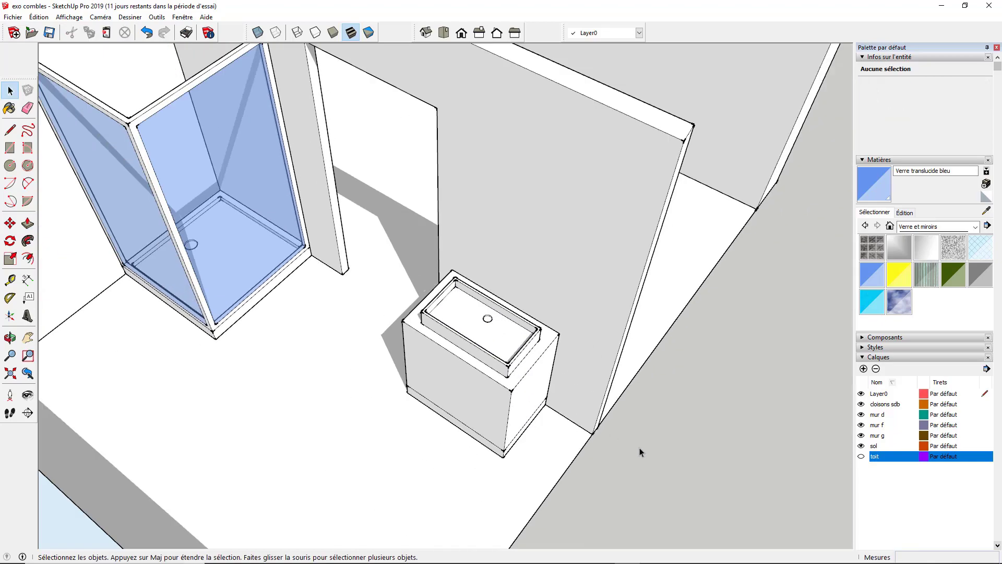
Draw a small rectangle on the cabinet top between the basin and the partition and pull it up into a tap post.
{"action": "middle_click_drag", "start_coordinate": [640, 447], "coordinate": [459, 340]}
{"action": "scroll", "coordinate": [461, 358], "scroll_direction": "up", "scroll_amount": 10}
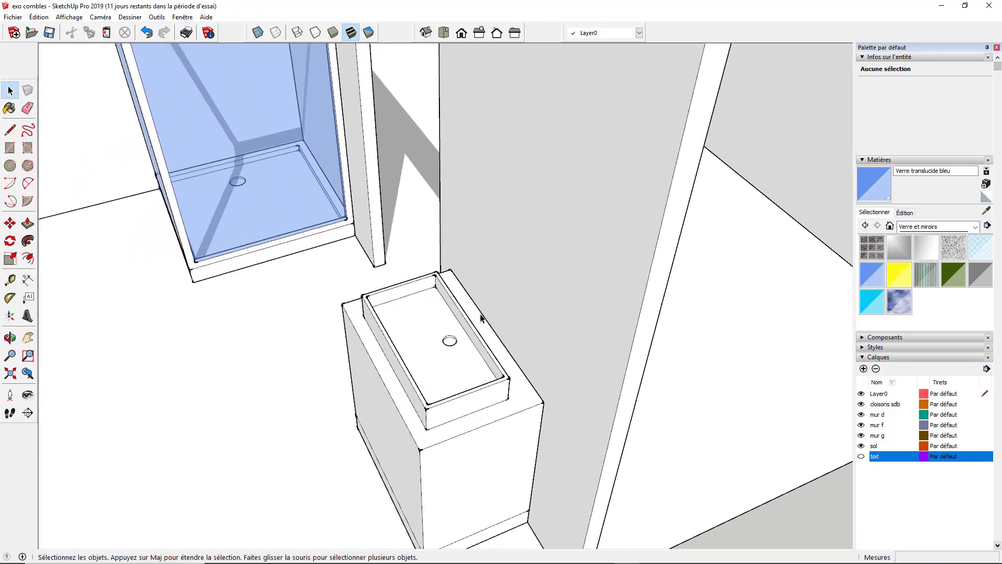
{"action": "scroll", "coordinate": [499, 283], "scroll_direction": "up", "scroll_amount": 3}
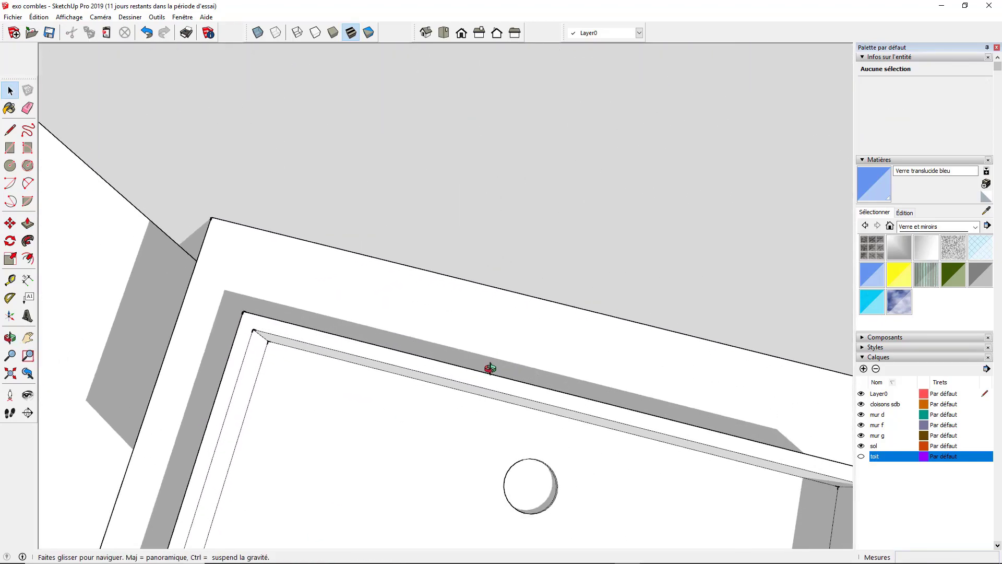
{"action": "left_click", "coordinate": [10, 148]}
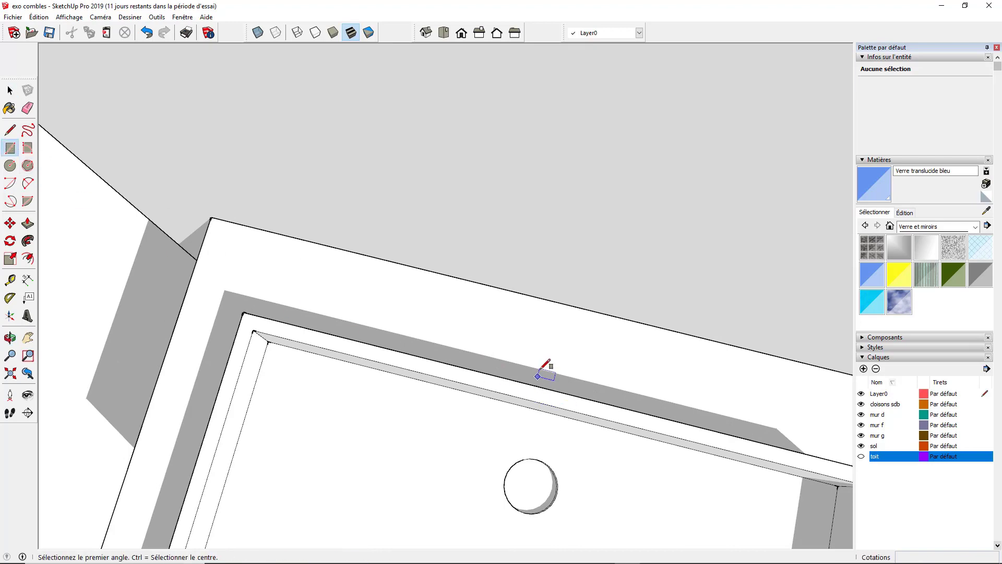
{"action": "left_click", "coordinate": [548, 332]}
{"action": "left_click", "coordinate": [576, 367]}
{"action": "middle_click_drag", "start_coordinate": [576, 366], "coordinate": [279, 204]}
{"action": "key", "text": "p"}
{"action": "left_click", "coordinate": [457, 374]}
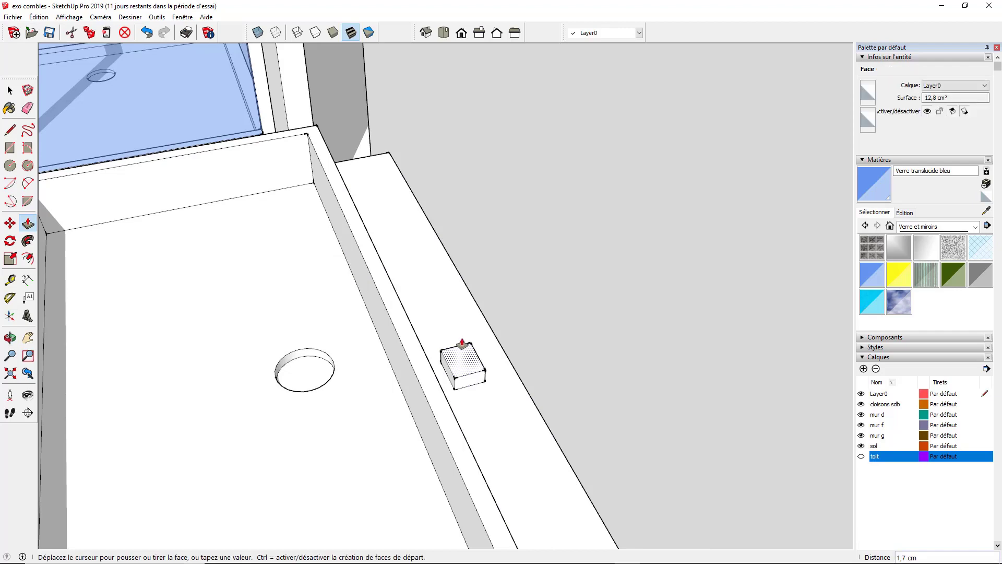
{"action": "left_click", "coordinate": [453, 219]}
Add a further section on top of the tap post and pull its front face over the basin as a spout, extending the tip about 2.8 cm.
{"action": "middle_click_drag", "start_coordinate": [440, 252], "coordinate": [436, 230]}
{"action": "scroll", "coordinate": [454, 209], "scroll_direction": "up", "scroll_amount": 3}
{"action": "left_click", "coordinate": [453, 215]}
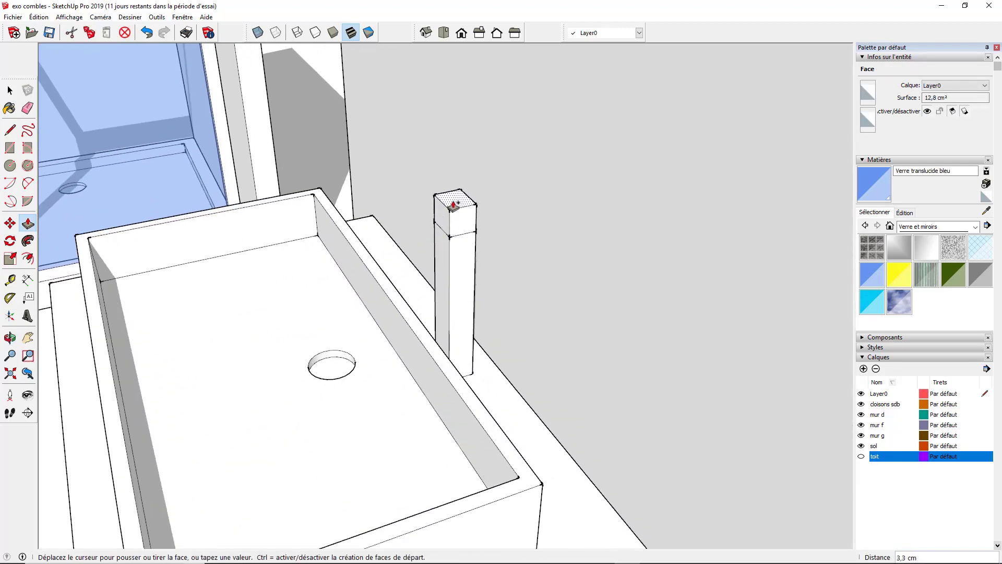
{"action": "left_click", "coordinate": [455, 199]}
{"action": "left_click", "coordinate": [442, 221]}
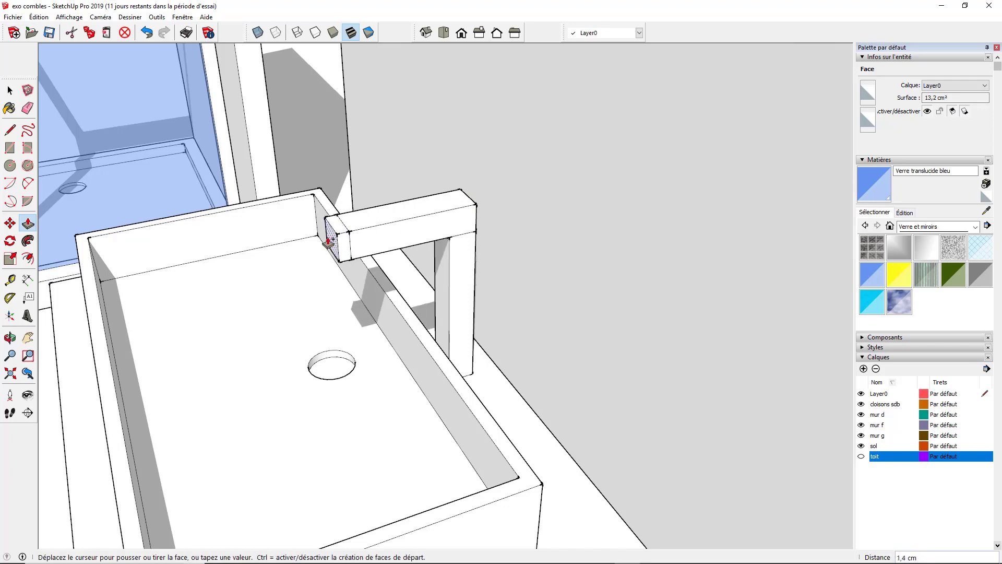
{"action": "left_click", "coordinate": [319, 243]}
Draw a rectangle on top of the spout directly above the post and pull it up about 3.5 cm.
{"action": "middle_click_drag", "start_coordinate": [318, 262], "coordinate": [396, 353]}
{"action": "scroll", "coordinate": [418, 259], "scroll_direction": "up", "scroll_amount": 3}
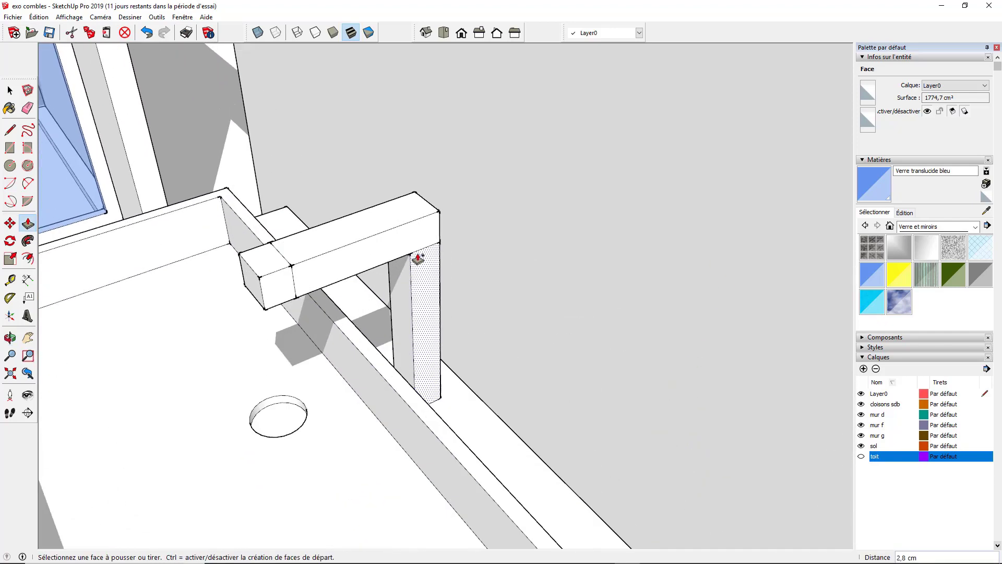
{"action": "scroll", "coordinate": [414, 259], "scroll_direction": "down", "scroll_amount": 2}
{"action": "middle_click_drag", "start_coordinate": [398, 234], "coordinate": [459, 309]}
{"action": "scroll", "coordinate": [410, 239], "scroll_direction": "up", "scroll_amount": 5}
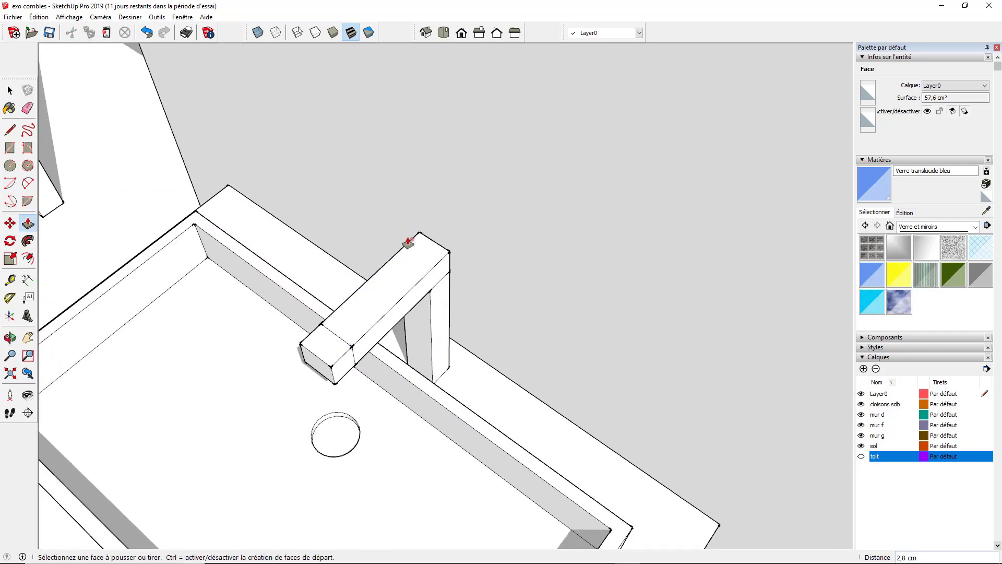
{"action": "key", "text": "r"}
{"action": "left_click", "coordinate": [431, 231]}
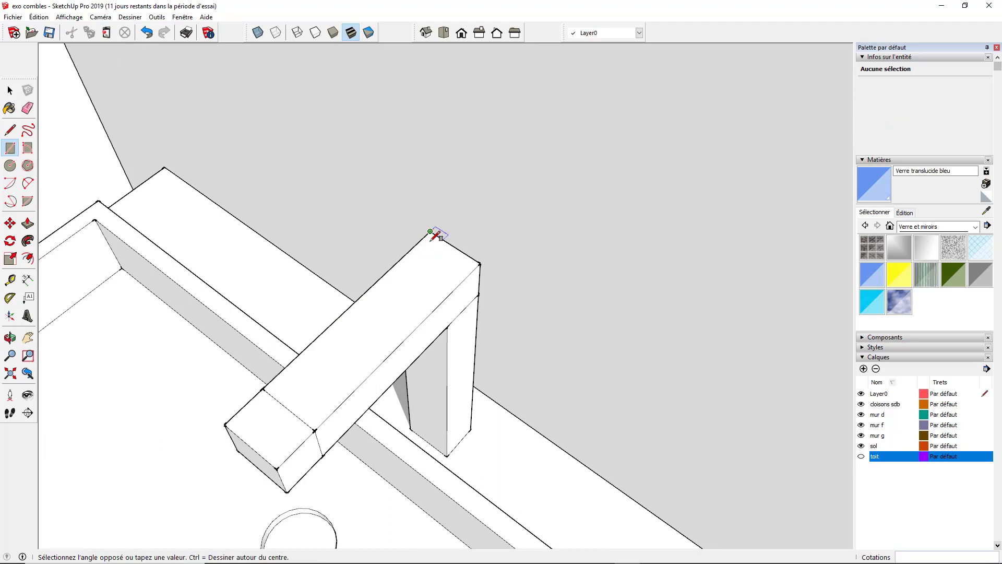
{"action": "left_click", "coordinate": [452, 284]}
{"action": "key", "text": "p"}
{"action": "left_click", "coordinate": [450, 273]}
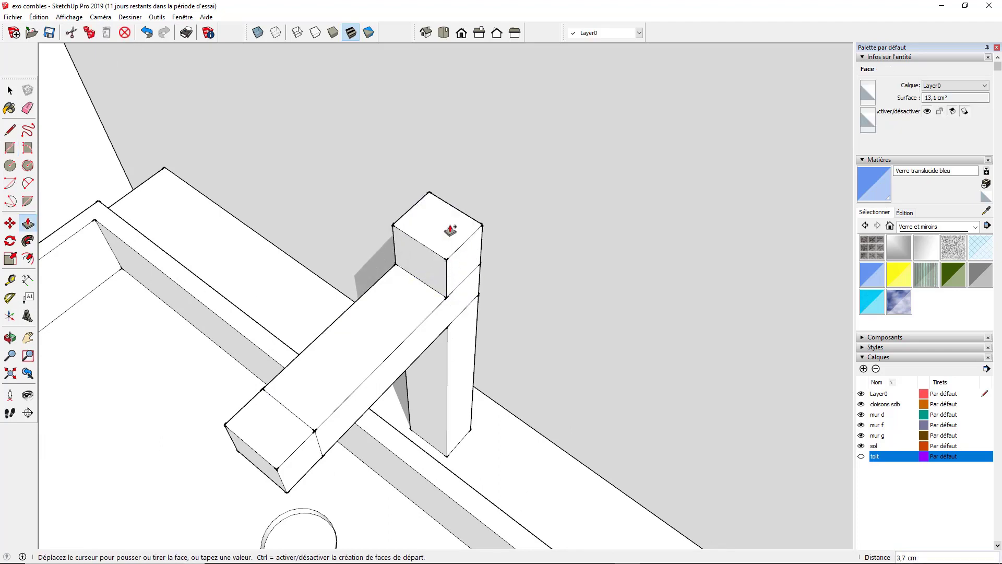
{"action": "left_click", "coordinate": [451, 230]}
Draw a small circle on the side face of the tap's upper block and pull it out about 2.9 cm as a lever.
{"action": "middle_click_drag", "start_coordinate": [414, 278], "coordinate": [446, 261]}
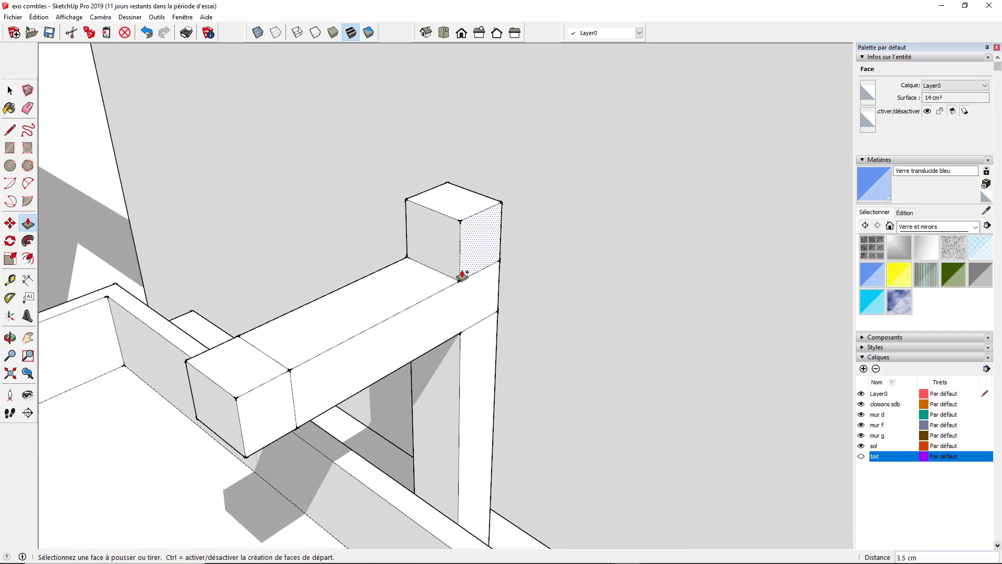
{"action": "key", "text": "c"}
{"action": "left_click", "coordinate": [482, 242]}
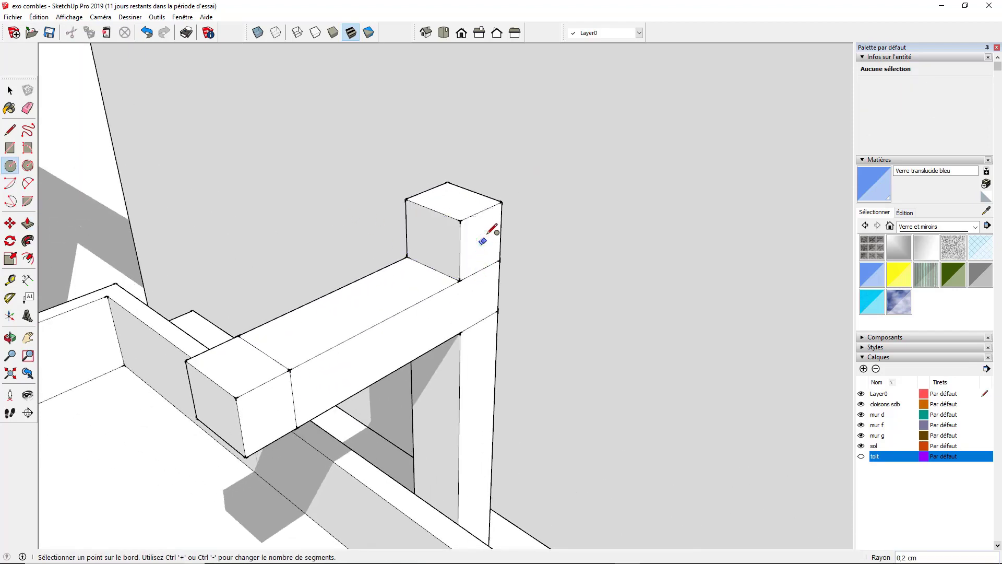
{"action": "left_click", "coordinate": [486, 245]}
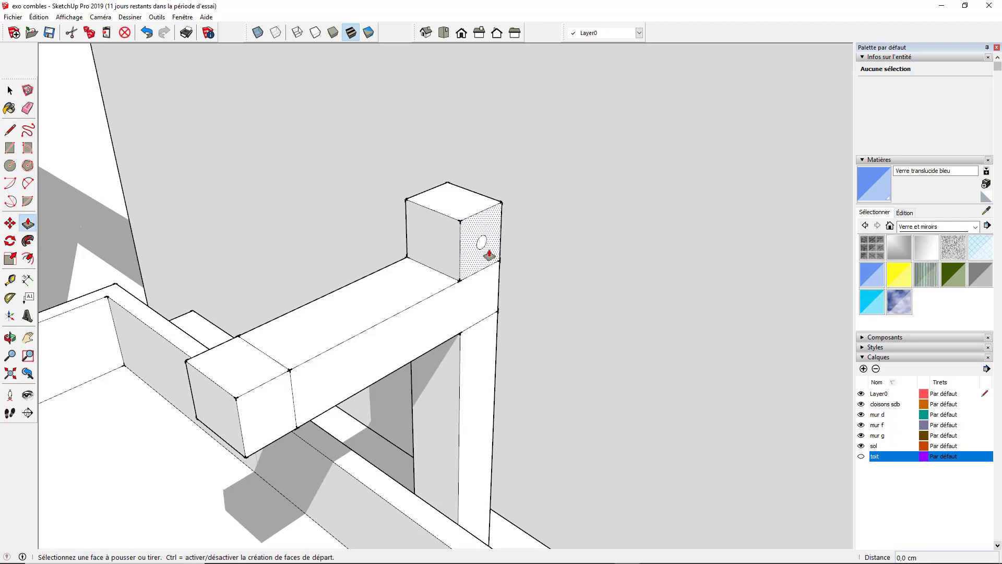
{"action": "key", "text": "p"}
{"action": "left_click", "coordinate": [481, 242]}
{"action": "left_click", "coordinate": [520, 274]}
{"action": "scroll", "coordinate": [384, 244], "scroll_direction": "down", "scroll_amount": 8}
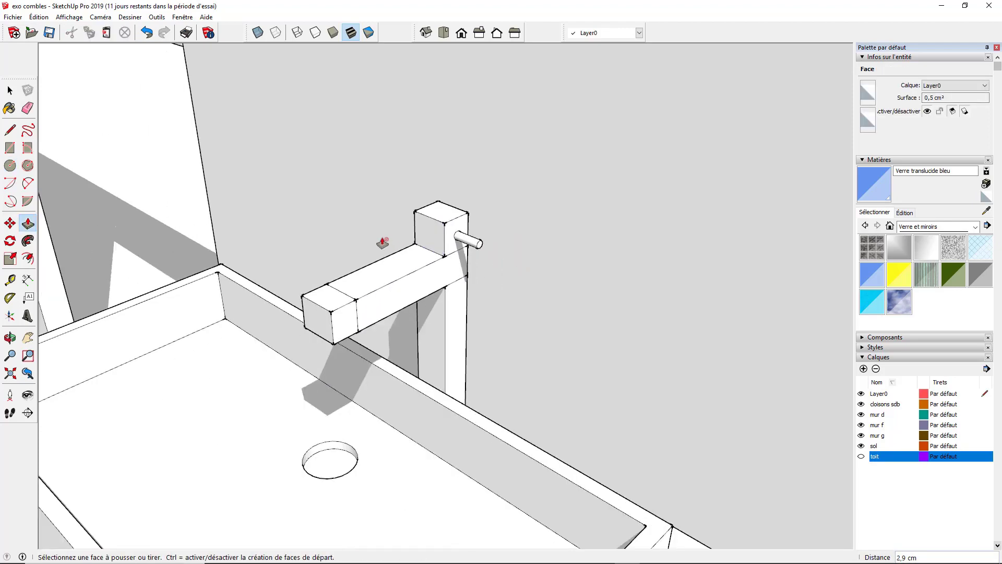
Examine the vanity with its basin and tap in the bathroom from several sides.
{"action": "key", "text": "space"}
{"action": "scroll", "coordinate": [411, 269], "scroll_direction": "down", "scroll_amount": 2}
{"action": "scroll", "coordinate": [411, 270], "scroll_direction": "down", "scroll_amount": 2}
{"action": "middle_click_drag", "start_coordinate": [411, 270], "coordinate": [523, 296]}
{"action": "scroll", "coordinate": [368, 286], "scroll_direction": "up", "scroll_amount": 3}
{"action": "scroll", "coordinate": [368, 286], "scroll_direction": "down", "scroll_amount": 3}
{"action": "middle_click_drag", "start_coordinate": [384, 318], "coordinate": [532, 355]}
{"action": "scroll", "coordinate": [387, 351], "scroll_direction": "up", "scroll_amount": 3}
{"action": "scroll", "coordinate": [374, 312], "scroll_direction": "down", "scroll_amount": 3}
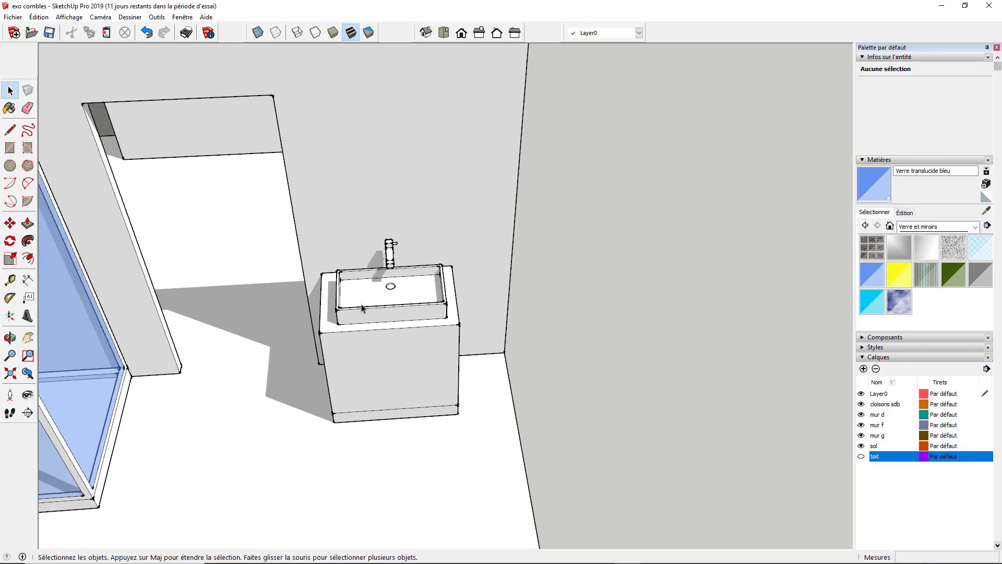
Paint the cabinet's top, front and the end away from the doorway with the Bois_sol wood material.
{"action": "scroll", "coordinate": [366, 310], "scroll_direction": "up", "scroll_amount": 2}
{"action": "middle_click_drag", "start_coordinate": [448, 366], "coordinate": [295, 273]}
{"action": "left_click", "coordinate": [929, 227]}
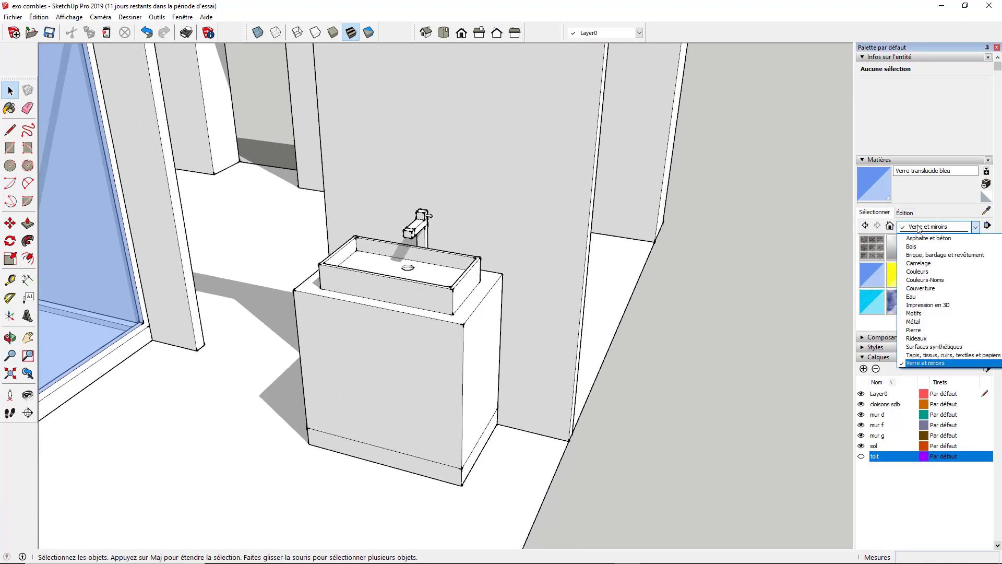
{"action": "left_click", "coordinate": [922, 241]}
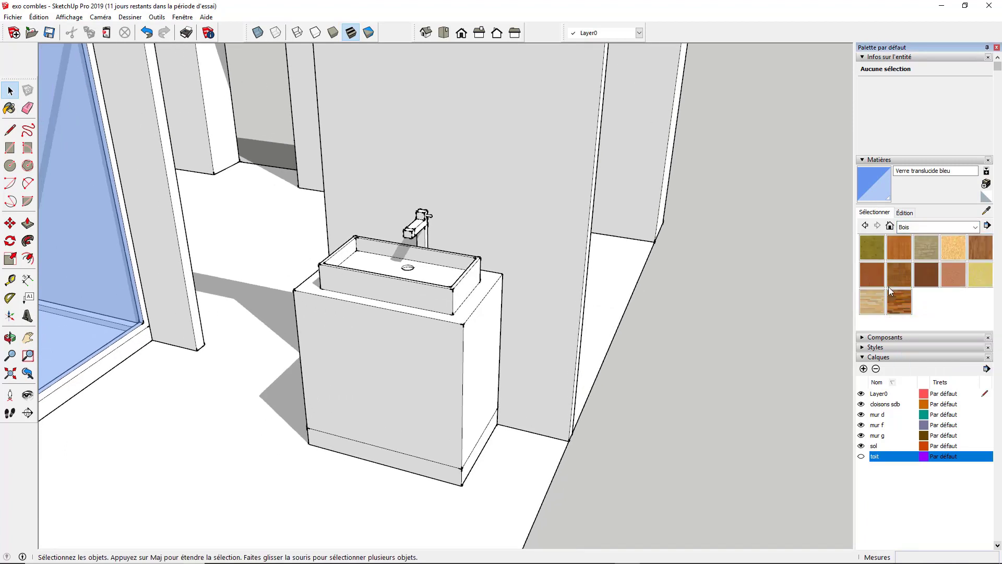
{"action": "left_click", "coordinate": [980, 247]}
{"action": "left_click", "coordinate": [488, 285]}
{"action": "left_click", "coordinate": [480, 324]}
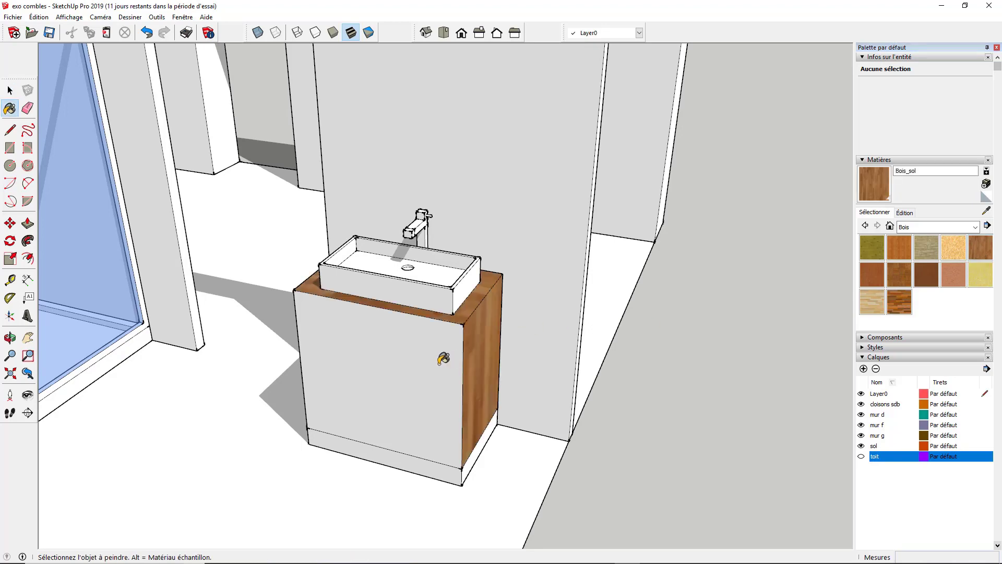
{"action": "left_click", "coordinate": [444, 360]}
Paint the cabinet end facing the doorway and the plinth with the Bois_sol wood material.
{"action": "middle_click_drag", "start_coordinate": [347, 322], "coordinate": [451, 349]}
{"action": "left_click", "coordinate": [358, 360]}
{"action": "mouse_move", "coordinate": [530, 383]}
{"action": "middle_mouse_down"}
{"action": "mouse_move", "coordinate": [284, 273]}
{"action": "mouse_move", "coordinate": [270, 333]}
{"action": "middle_mouse_up"}
{"action": "scroll", "coordinate": [487, 497], "scroll_direction": "up", "scroll_amount": 5}
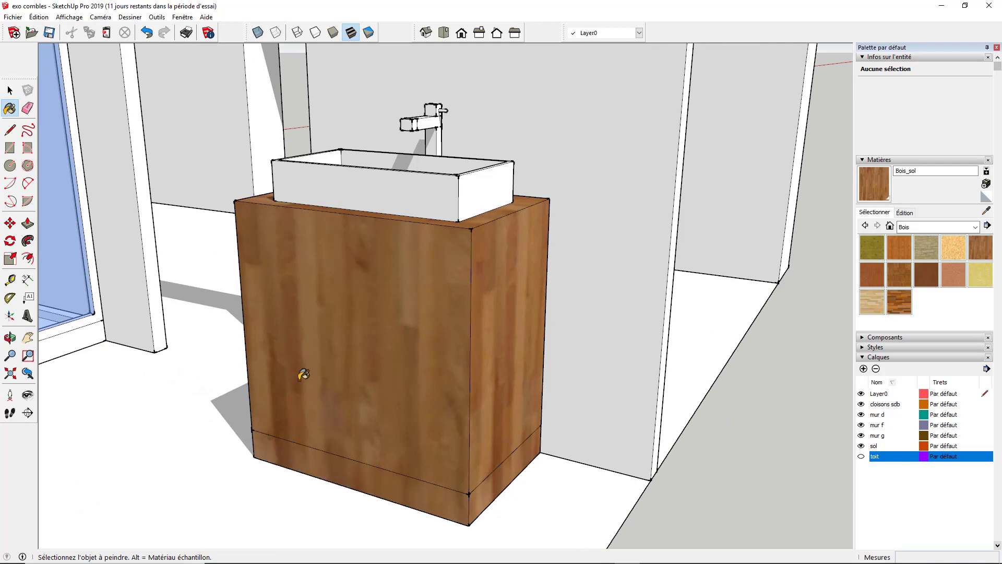
{"action": "mouse_move", "coordinate": [293, 429]}
{"action": "middle_mouse_down"}
{"action": "mouse_move", "coordinate": [671, 437]}
{"action": "mouse_move", "coordinate": [339, 506]}
{"action": "middle_mouse_up"}
{"action": "left_click", "coordinate": [314, 519]}
{"action": "scroll", "coordinate": [483, 428], "scroll_direction": "down", "scroll_amount": 3}
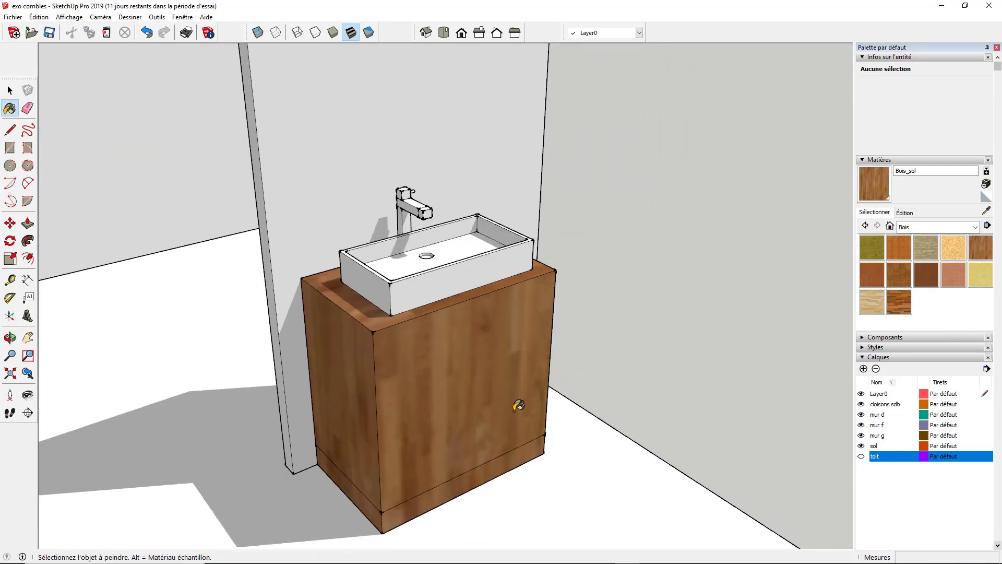
Draw a 75 cm vertical line from the midpoint of the cabinet front's upper edge down to the plinth, dividing it into two doors.
{"action": "mouse_move", "coordinate": [516, 407]}
{"action": "middle_mouse_down"}
{"action": "mouse_move", "coordinate": [244, 340]}
{"action": "mouse_move", "coordinate": [255, 408]}
{"action": "middle_mouse_up"}
{"action": "scroll", "coordinate": [398, 384], "scroll_direction": "up", "scroll_amount": 4}
{"action": "mouse_move", "coordinate": [387, 372]}
{"action": "middle_mouse_down"}
{"action": "mouse_move", "coordinate": [302, 396]}
{"action": "mouse_move", "coordinate": [317, 350]}
{"action": "middle_mouse_up"}
{"action": "left_click", "coordinate": [9, 129]}
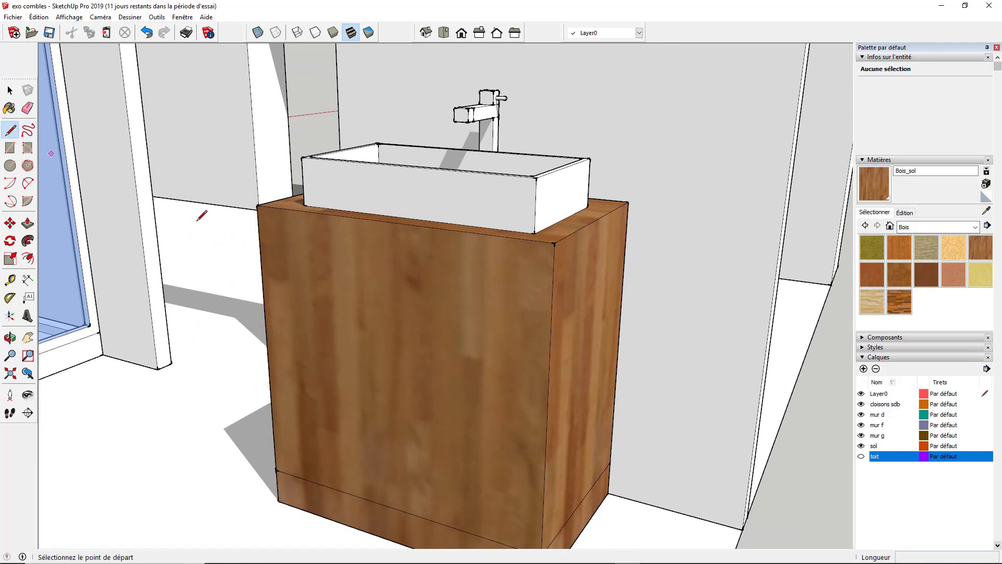
{"action": "left_click", "coordinate": [390, 222]}
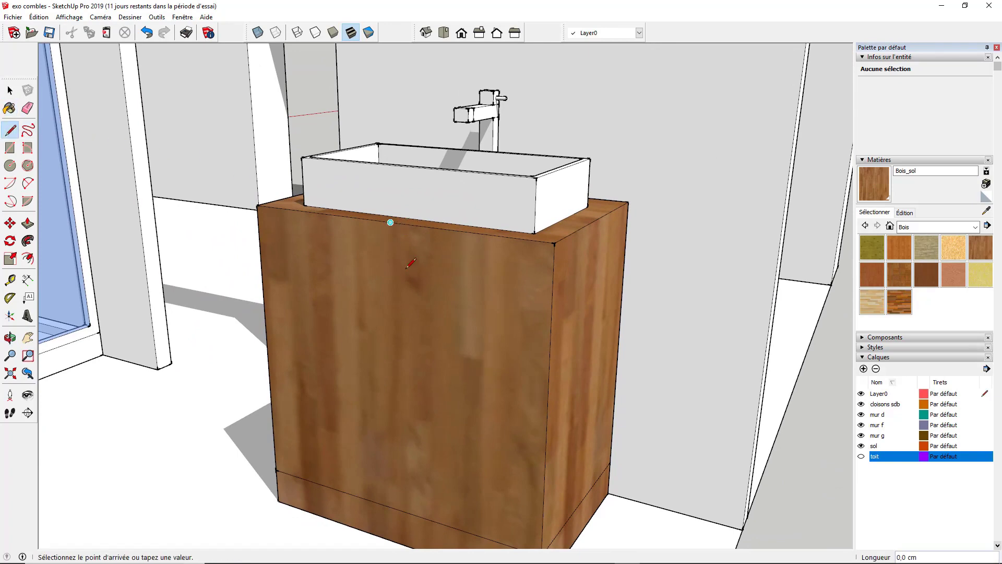
{"action": "left_click", "coordinate": [396, 504]}
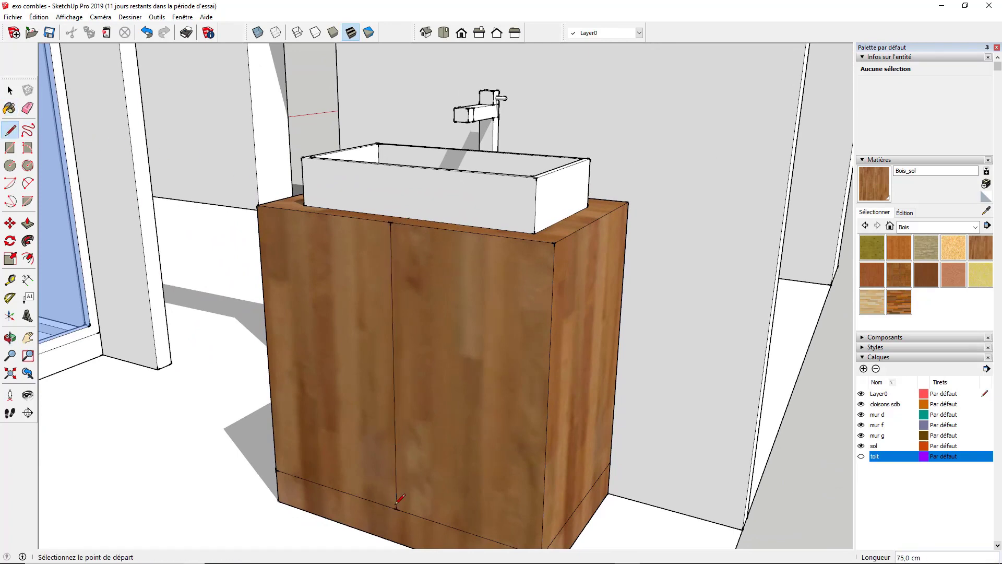
Push the front face of the cabinet's plinth inward by 1 cm.
{"action": "middle_click_drag", "start_coordinate": [397, 501], "coordinate": [405, 414]}
{"action": "key", "text": "p"}
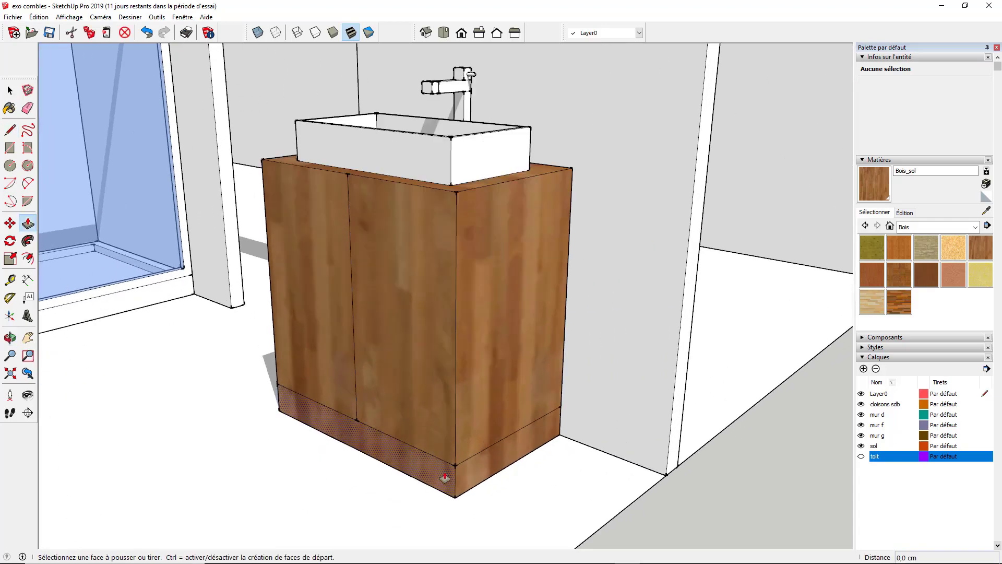
{"action": "left_click", "coordinate": [435, 483]}
{"action": "left_click", "coordinate": [437, 482]}
{"action": "scroll", "coordinate": [483, 476], "scroll_direction": "down", "scroll_amount": 5}
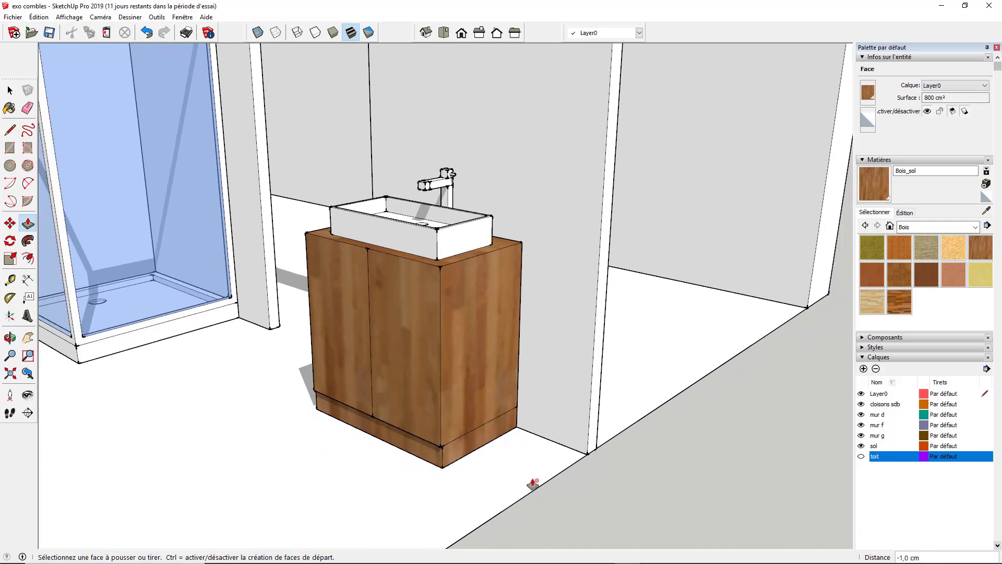
Draw an upright rectangle on the partition above the basin and pull it out about 0.5 cm as a mirror panel.
{"action": "key", "text": "space"}
{"action": "middle_click_drag", "start_coordinate": [606, 497], "coordinate": [583, 437]}
{"action": "middle_click_drag", "start_coordinate": [504, 397], "coordinate": [468, 289]}
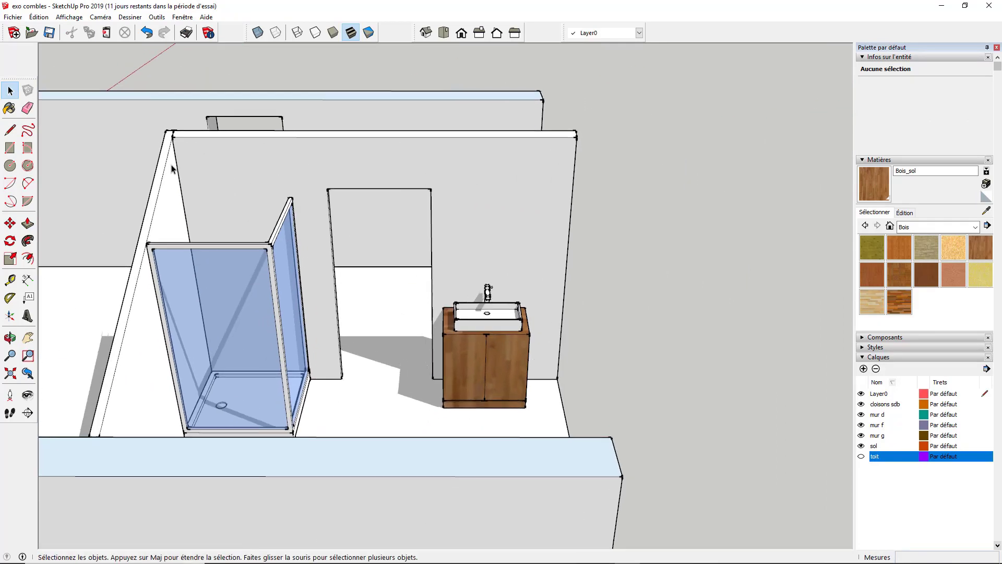
{"action": "key", "text": "r"}
{"action": "left_click", "coordinate": [457, 194]}
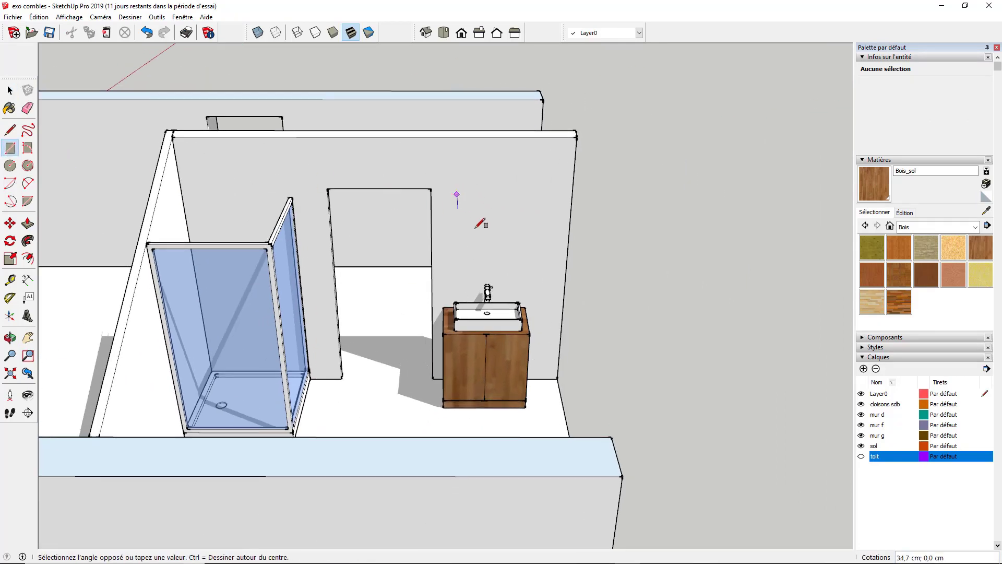
{"action": "left_click", "coordinate": [517, 271]}
{"action": "scroll", "coordinate": [459, 230], "scroll_direction": "up", "scroll_amount": 6}
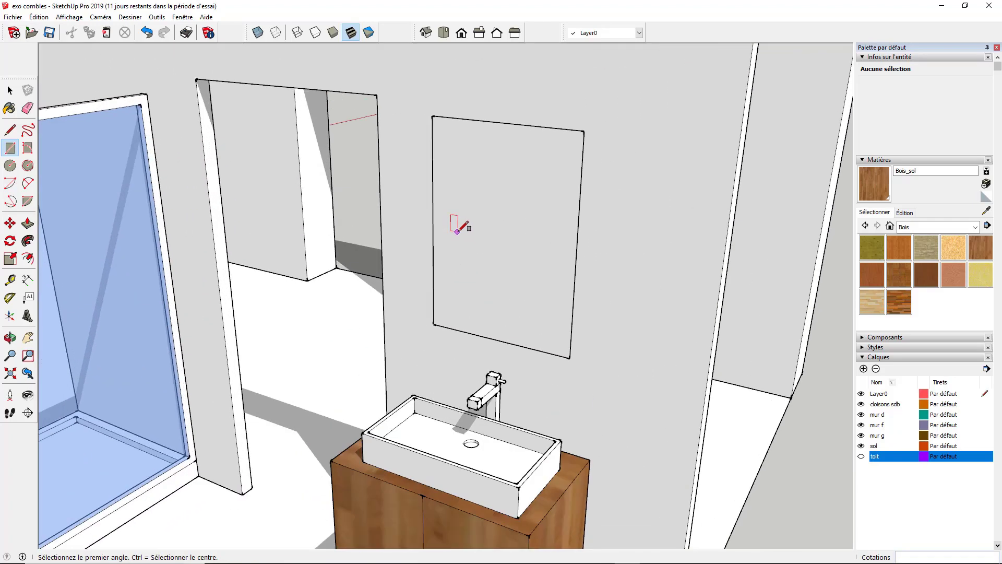
{"action": "key", "text": "p"}
{"action": "left_click_drag", "start_coordinate": [473, 229], "coordinate": [469, 231]}
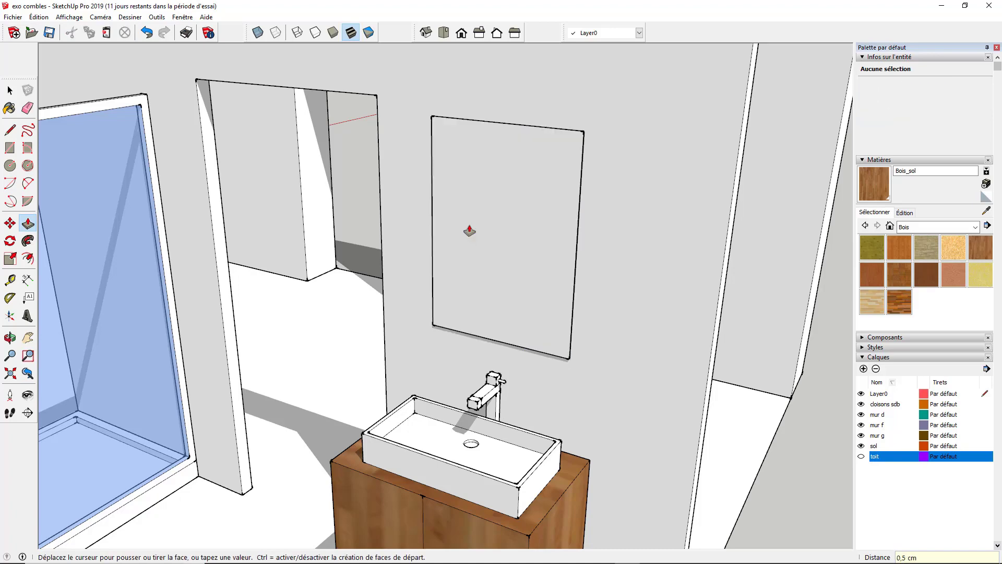
Select the whole mirror panel above the basin and paint it with the dark Couleur M08 colour.
{"action": "middle_click_drag", "start_coordinate": [467, 230], "coordinate": [475, 156]}
{"action": "key", "text": "space"}
{"action": "left_click_drag", "start_coordinate": [406, 120], "coordinate": [625, 341]}
{"action": "left_click", "coordinate": [920, 224]}
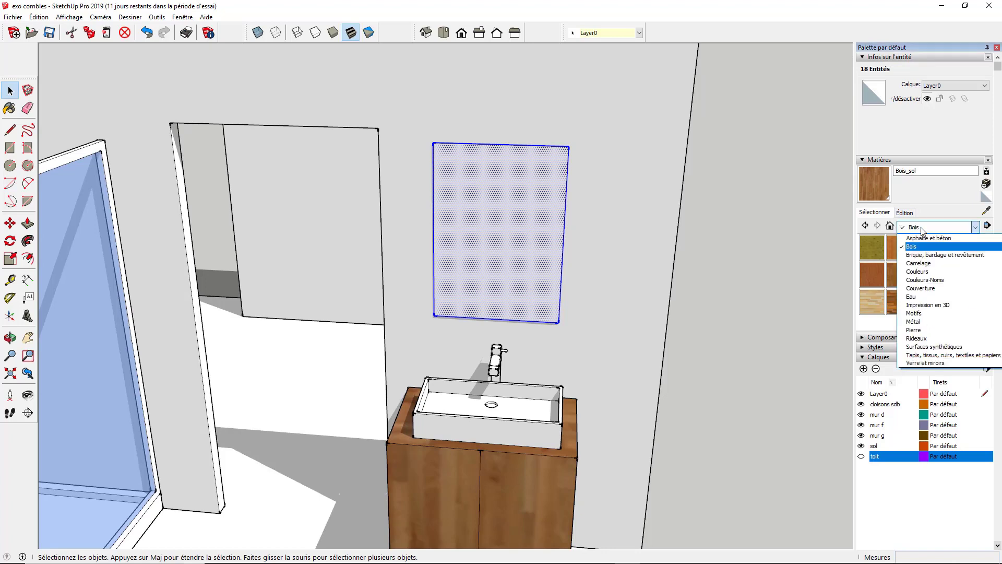
{"action": "left_click", "coordinate": [927, 274]}
{"action": "scroll", "coordinate": [945, 287], "scroll_direction": "down", "scroll_amount": 10}
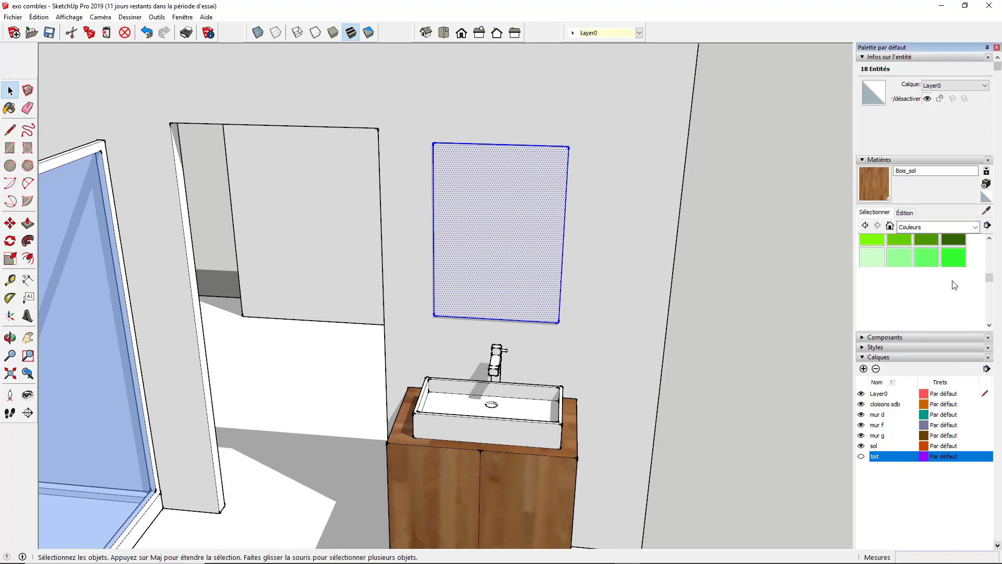
{"action": "scroll", "coordinate": [919, 280], "scroll_direction": "up", "scroll_amount": 2}
{"action": "scroll", "coordinate": [930, 290], "scroll_direction": "down", "scroll_amount": 2}
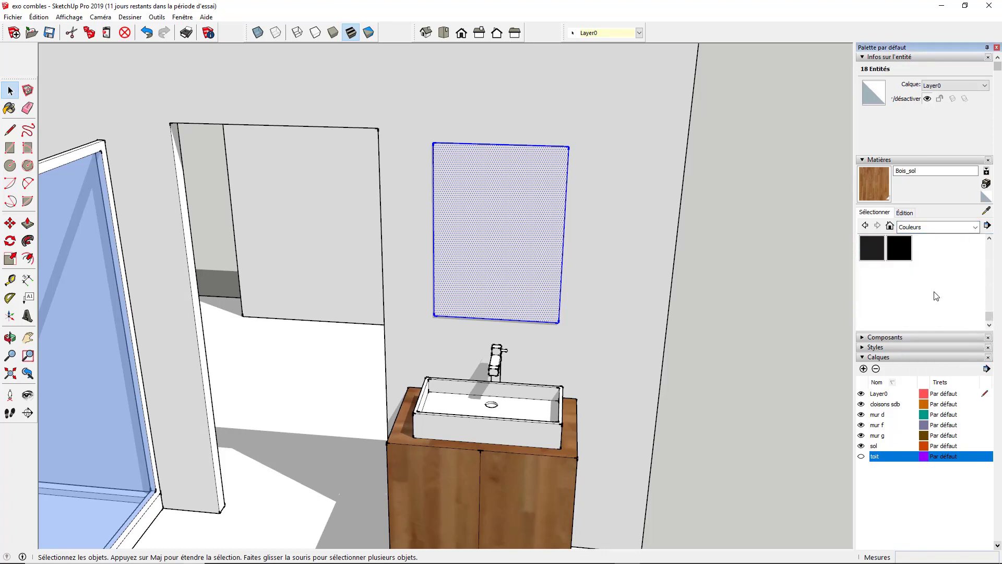
{"action": "left_click", "coordinate": [877, 256]}
{"action": "left_click", "coordinate": [488, 245]}
{"action": "middle_click_drag", "start_coordinate": [587, 250], "coordinate": [477, 259]}
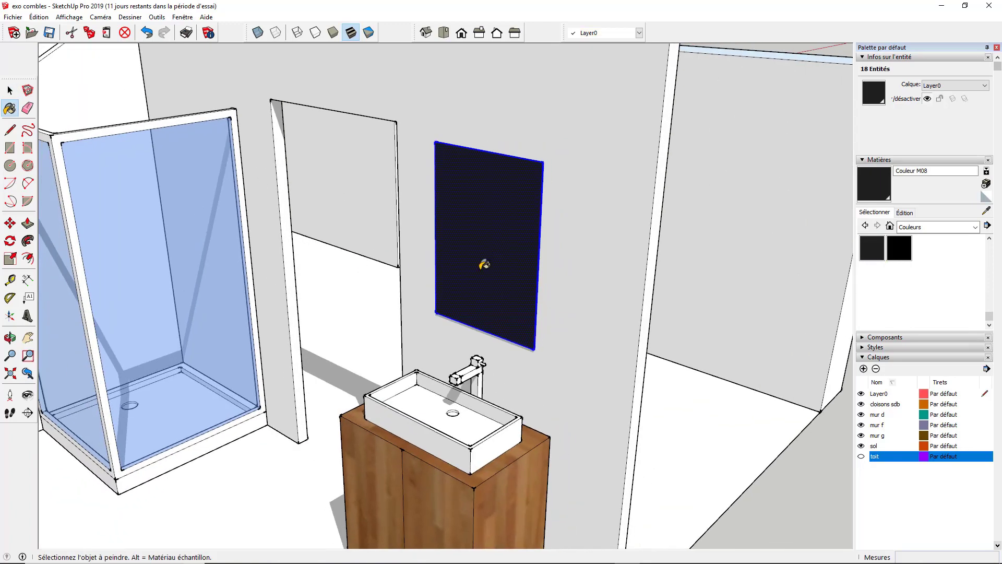
{"action": "key", "text": "space"}
{"action": "right_click", "coordinate": [470, 206]}
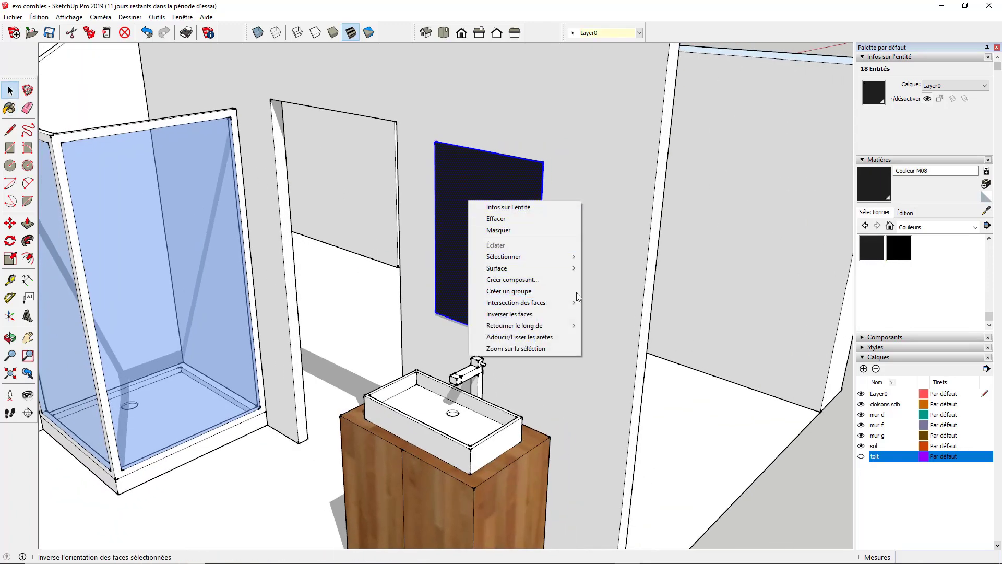
{"action": "left_click", "coordinate": [778, 458]}
Select the vanity cabinet with its basin, tap and mirror and make them a component named "meuble sdb".
{"action": "scroll", "coordinate": [552, 294], "scroll_direction": "down", "scroll_amount": 4}
{"action": "middle_click_drag", "start_coordinate": [552, 294], "coordinate": [666, 383]}
{"action": "left_click_drag", "start_coordinate": [496, 290], "coordinate": [606, 456]}
{"action": "middle_click_drag", "start_coordinate": [553, 404], "coordinate": [390, 333]}
{"action": "right_click", "coordinate": [442, 366]}
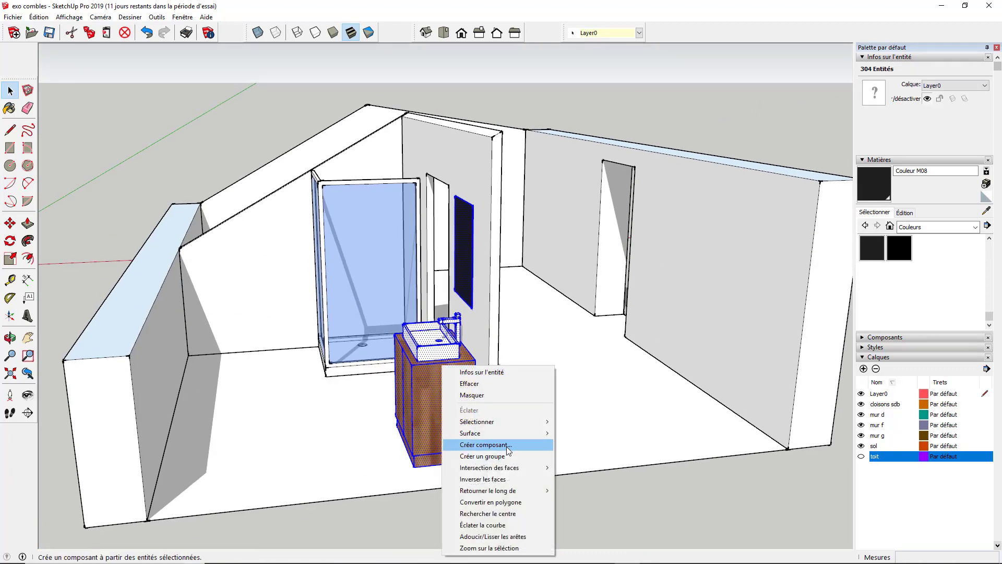
{"action": "left_click", "coordinate": [486, 444]}
{"action": "type", "text": "meuble sdb"}
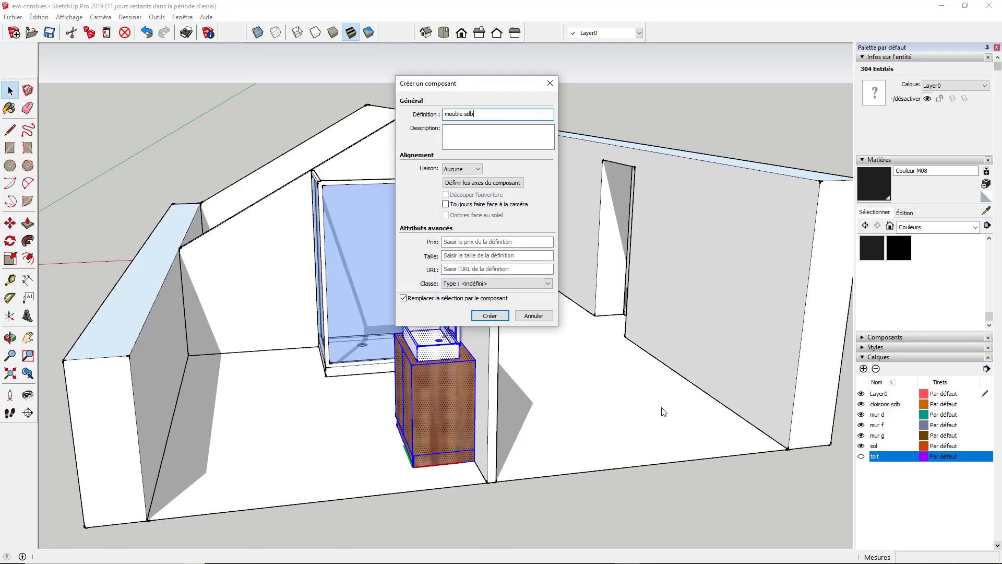
{"action": "key", "text": "Return"}
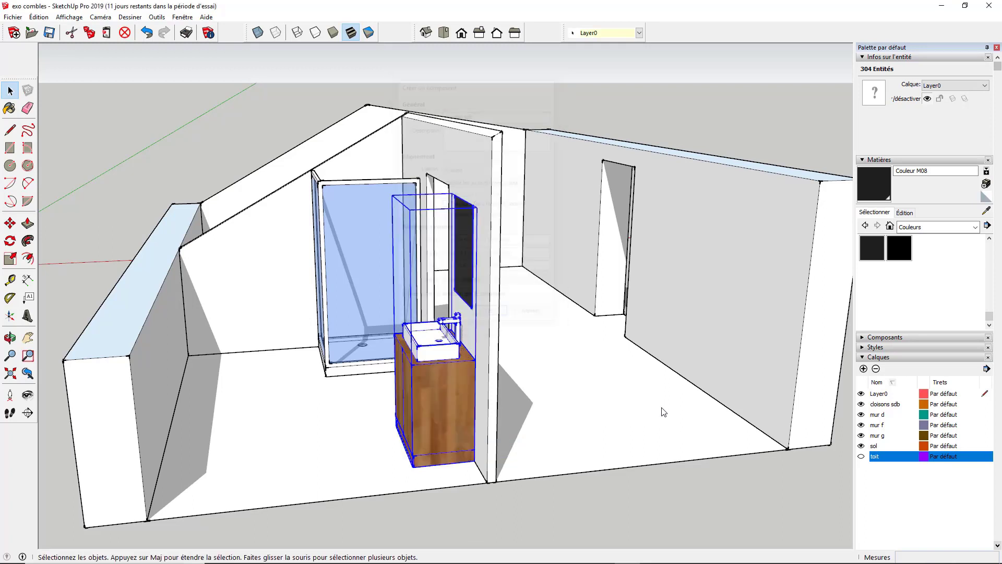
{"action": "left_click", "coordinate": [614, 502]}
Draw a rectangle about 354.3 x 43.5 cm on the bathroom floor along the full length of the low wall.
{"action": "scroll", "coordinate": [502, 351], "scroll_direction": "down", "scroll_amount": 3}
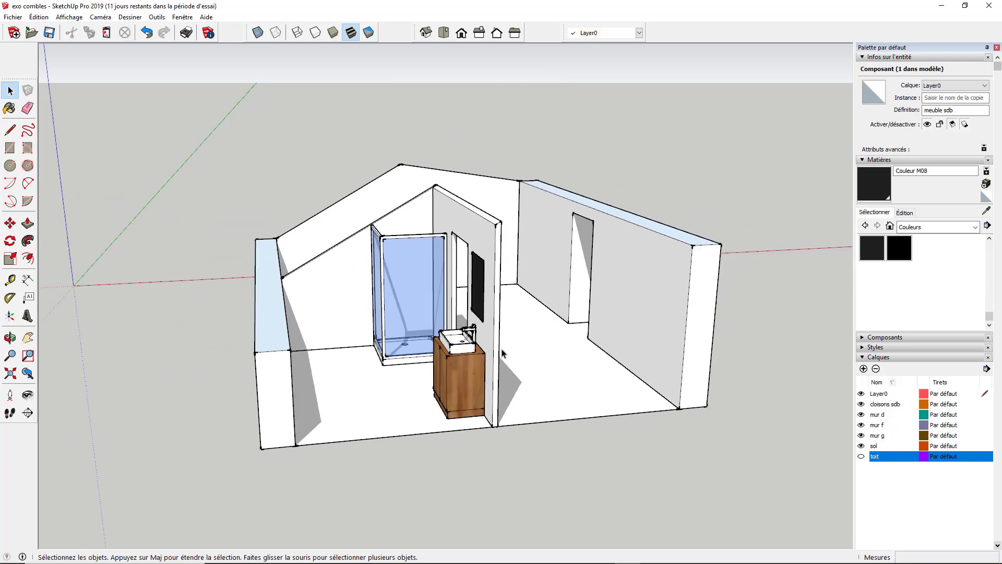
{"action": "middle_click_drag", "start_coordinate": [502, 351], "coordinate": [271, 366]}
{"action": "scroll", "coordinate": [178, 334], "scroll_direction": "up", "scroll_amount": 2}
{"action": "scroll", "coordinate": [178, 337], "scroll_direction": "up", "scroll_amount": 3}
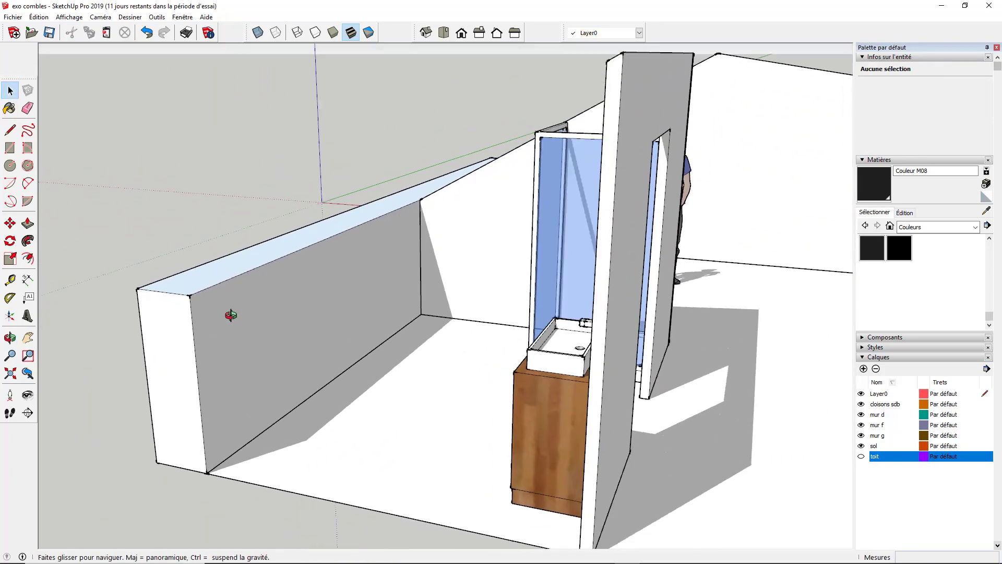
{"action": "left_click", "coordinate": [11, 147]}
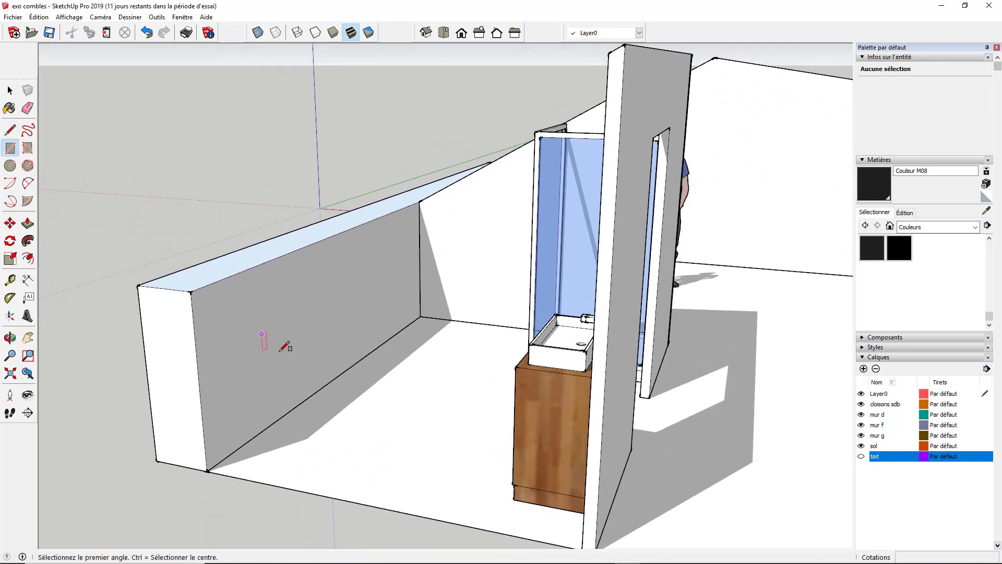
{"action": "left_click", "coordinate": [207, 471]}
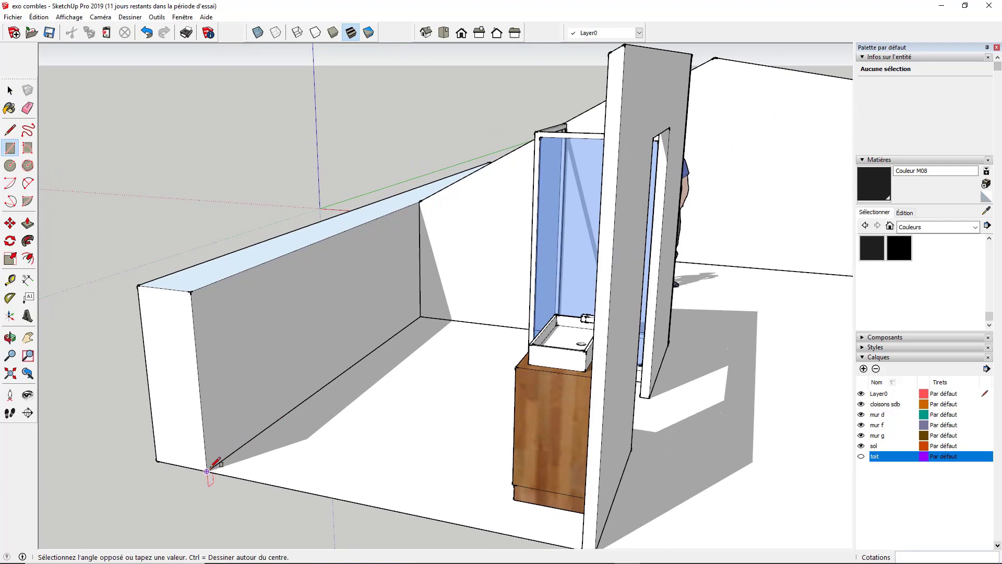
{"action": "left_click", "coordinate": [459, 321]}
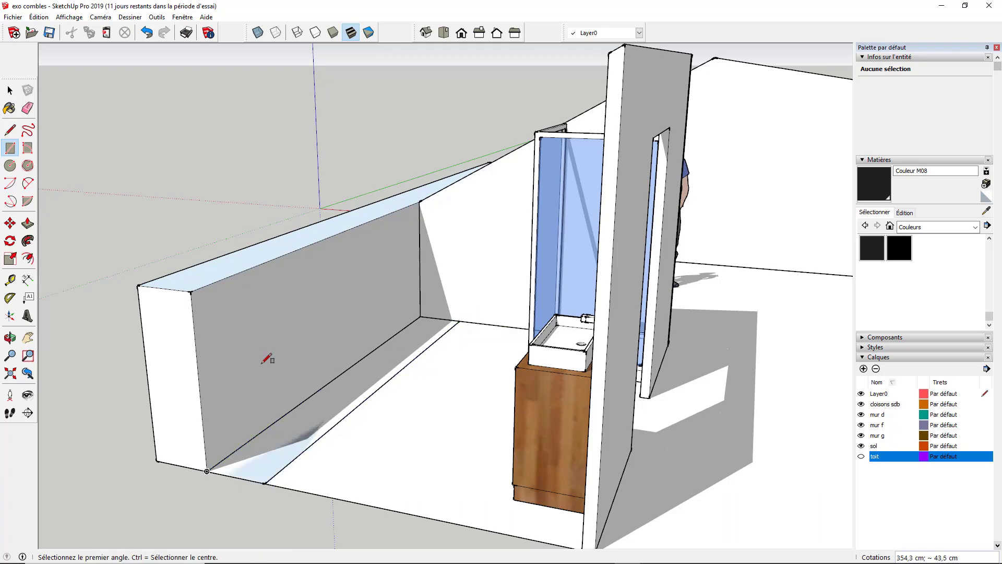
Pull the floor rectangle beside the low wall up about 99.7 cm into a solid block.
{"action": "left_click", "coordinate": [28, 224]}
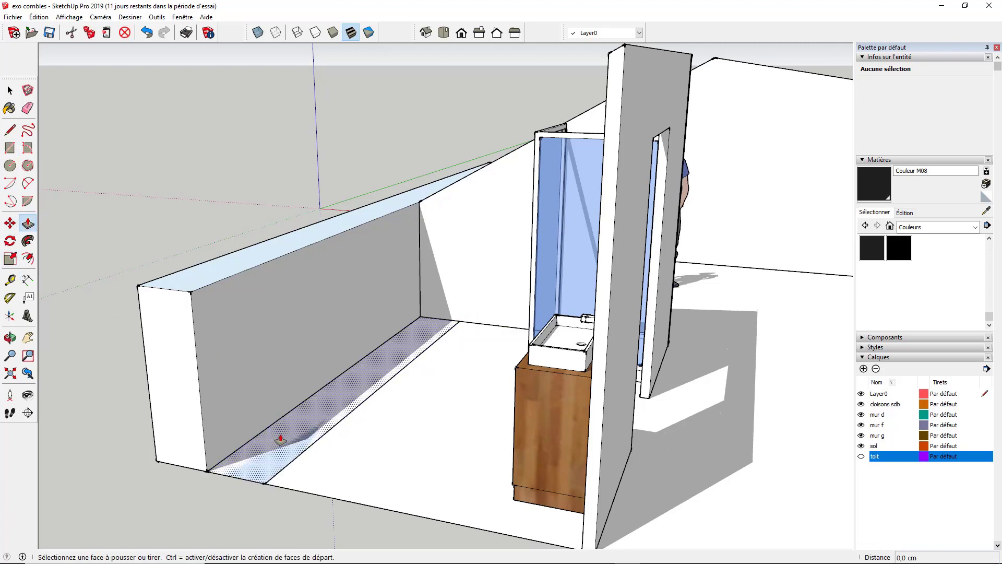
{"action": "left_click", "coordinate": [277, 433]}
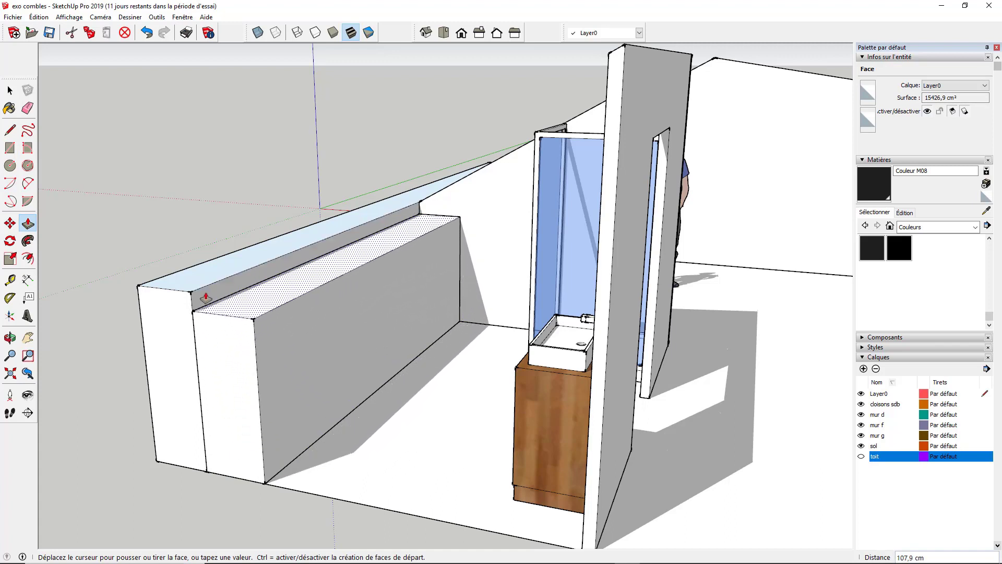
{"action": "left_click", "coordinate": [208, 309]}
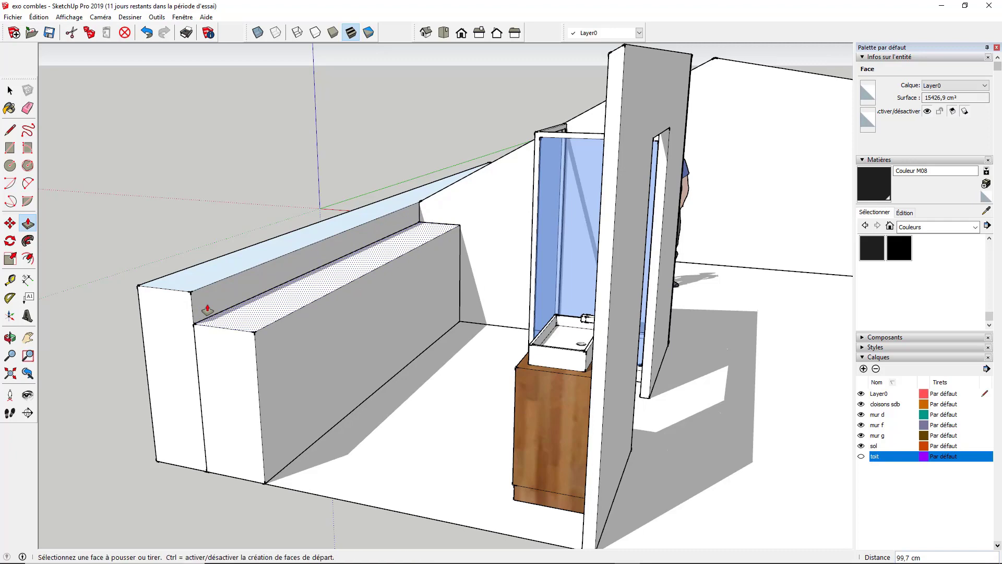
Offset the outline of the block's long front face 2 cm inward.
{"action": "middle_click_drag", "start_coordinate": [303, 391], "coordinate": [230, 385]}
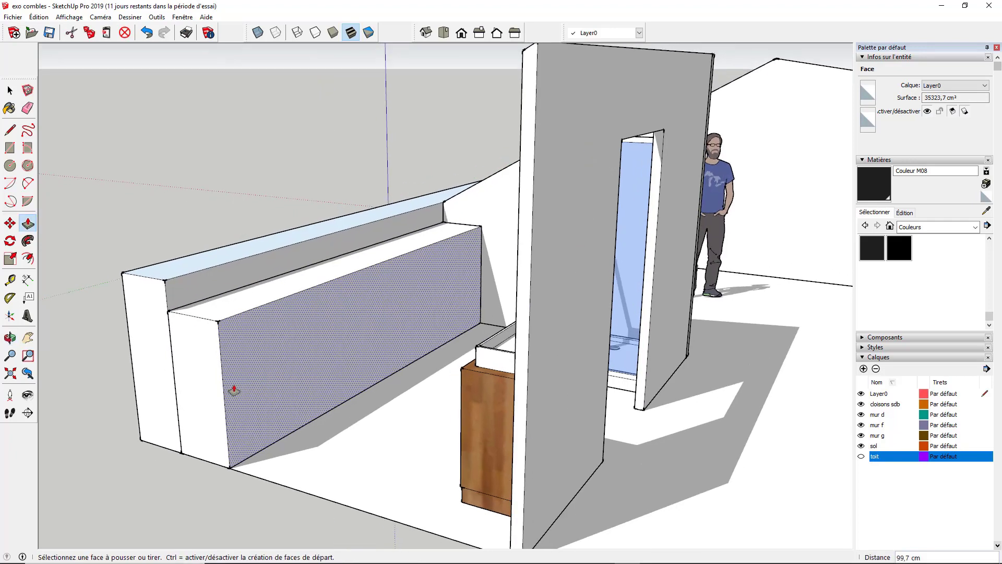
{"action": "left_click", "coordinate": [29, 259]}
{"action": "left_click", "coordinate": [225, 352]}
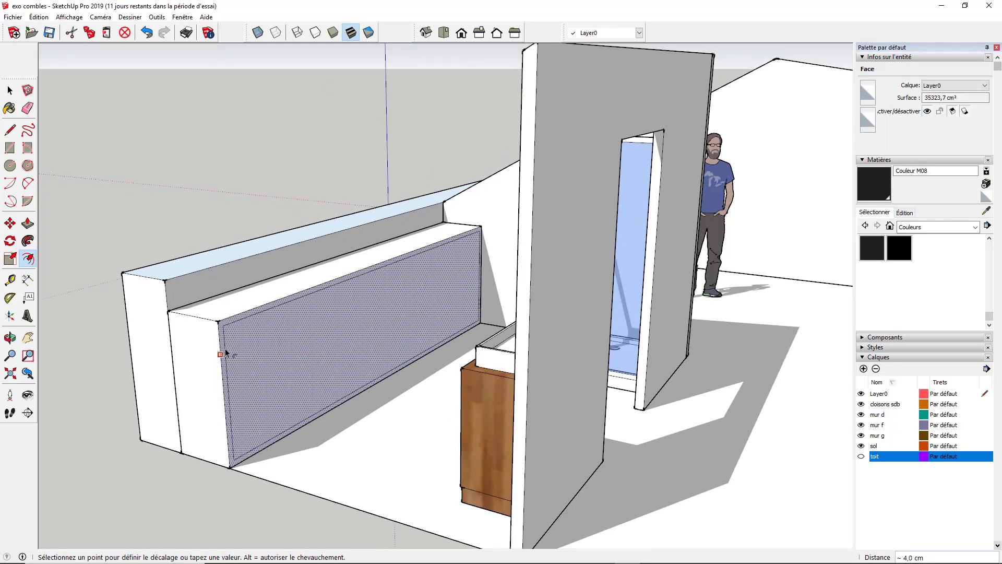
{"action": "left_click", "coordinate": [225, 354]}
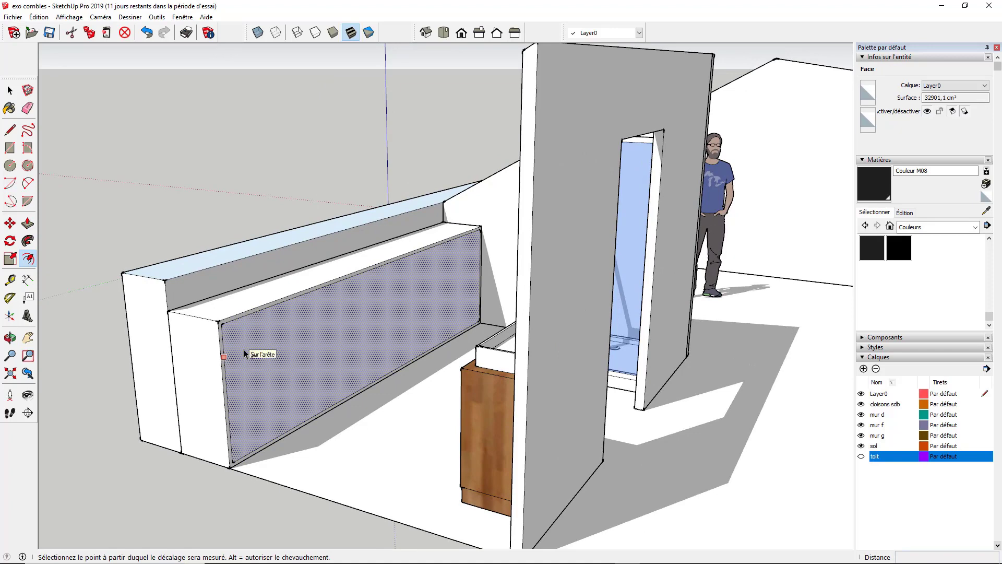
{"action": "key", "text": "ctrl+z"}
{"action": "left_click", "coordinate": [266, 303]}
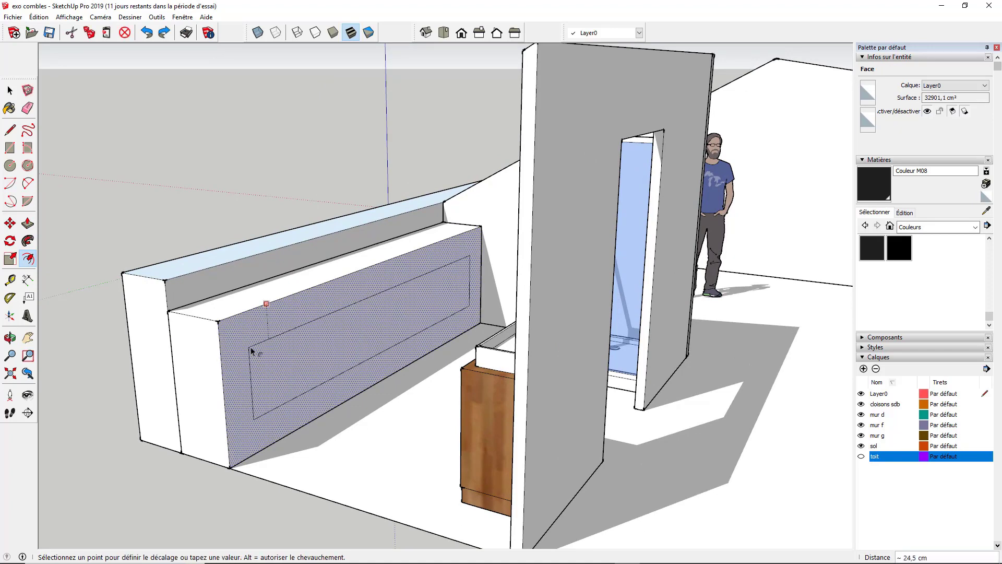
{"action": "key", "text": "Escape"}
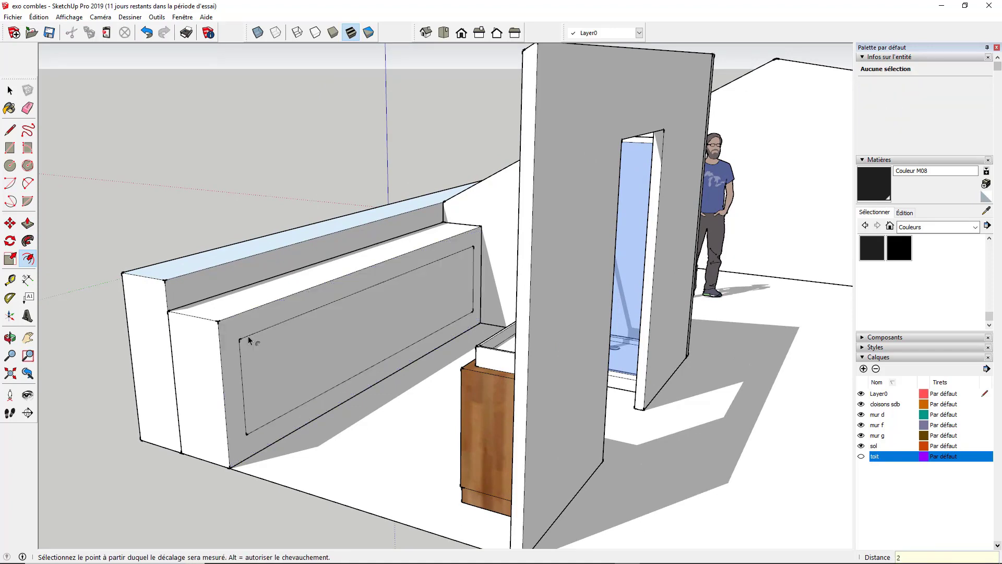
Push the block's inner front face back about 43.5 cm to the wall to hollow out the unit.
{"action": "key", "text": "p"}
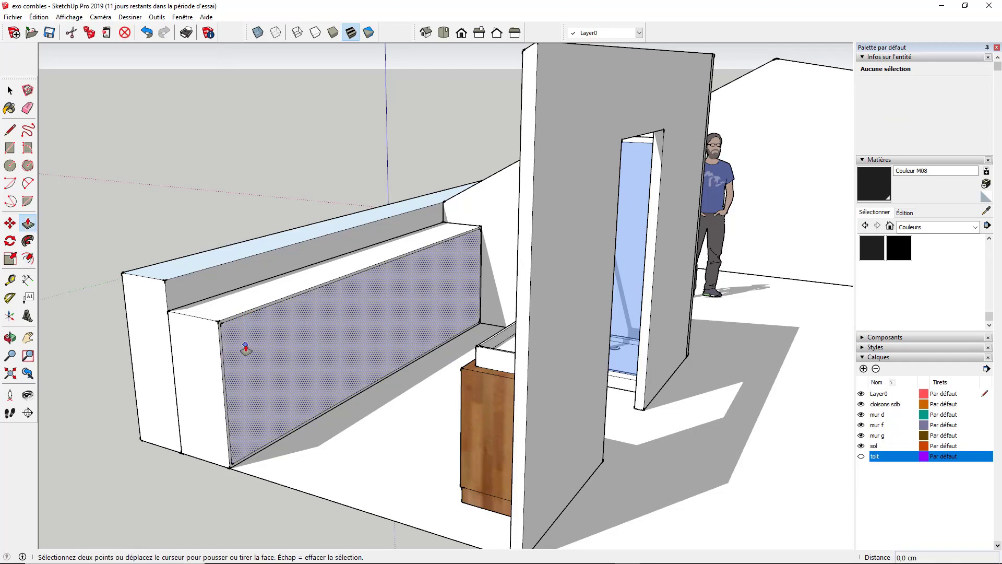
{"action": "left_click", "coordinate": [243, 346]}
{"action": "left_click", "coordinate": [205, 282]}
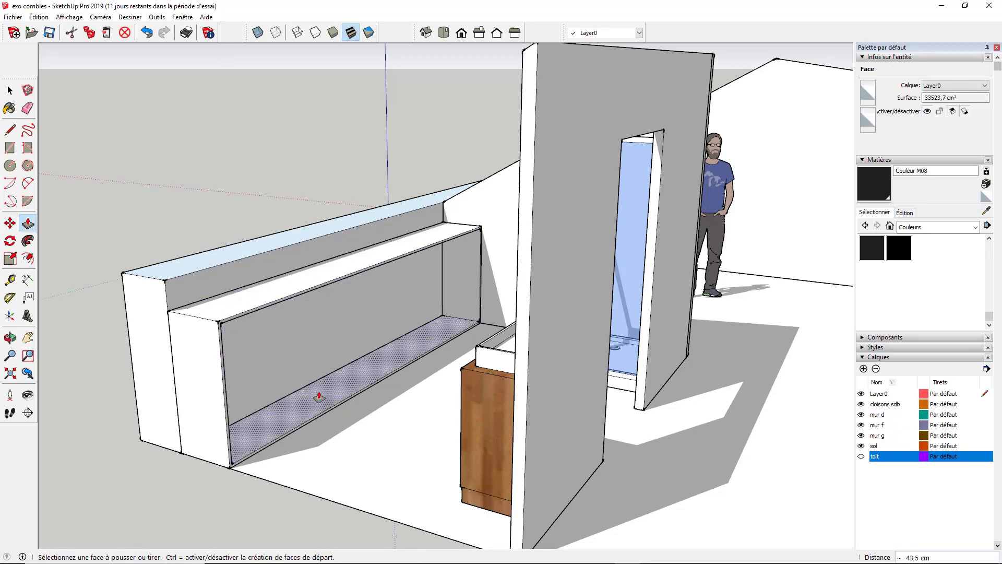
Pull the unit's inner floor up about 43.3 cm, then another 1.6 cm as a separate shelf thickness.
{"action": "middle_click_drag", "start_coordinate": [316, 397], "coordinate": [367, 388]}
{"action": "scroll", "coordinate": [367, 389], "scroll_direction": "up", "scroll_amount": 3}
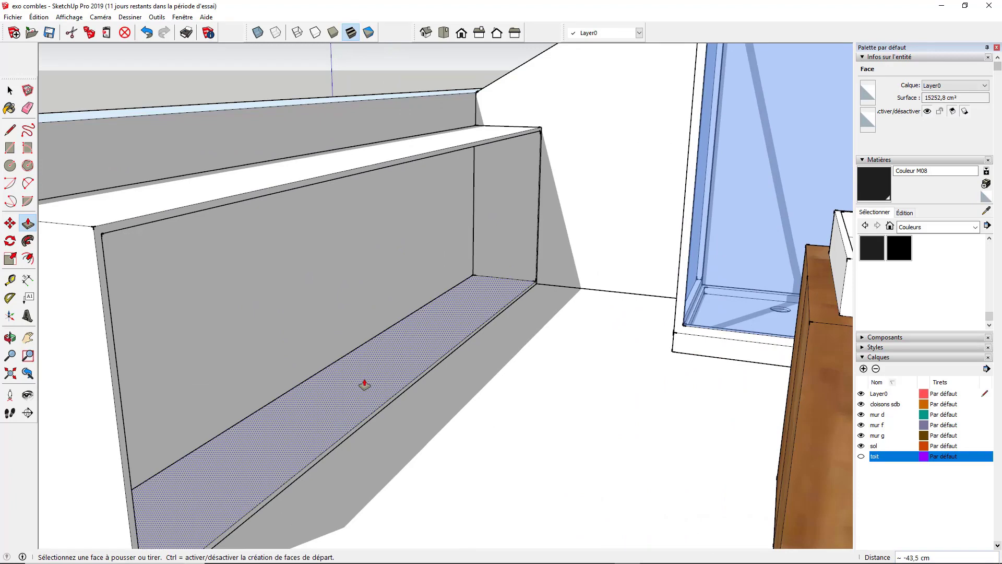
{"action": "left_click", "coordinate": [364, 384]}
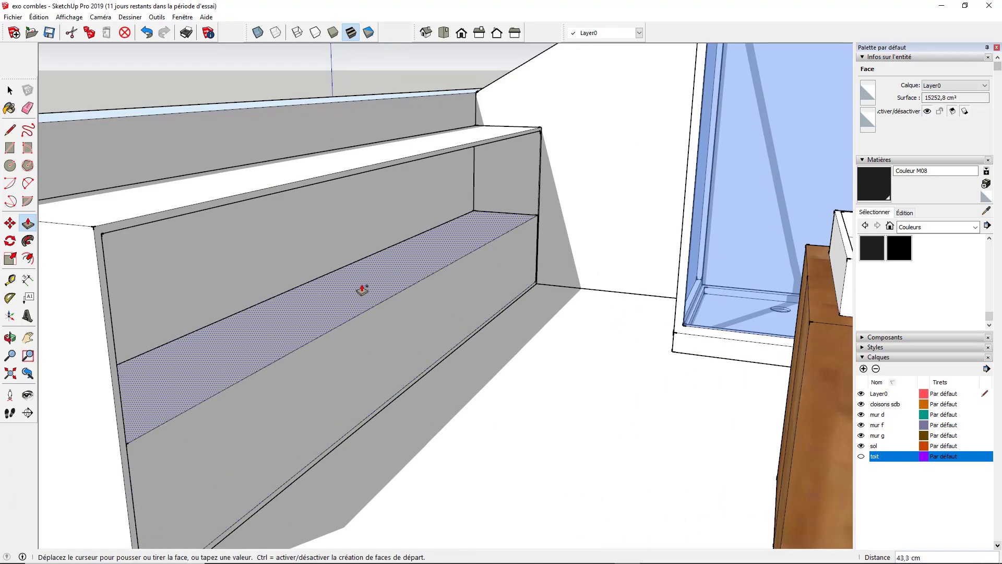
{"action": "left_click", "coordinate": [361, 291]}
{"action": "left_click", "coordinate": [358, 295]}
{"action": "left_click", "coordinate": [358, 293]}
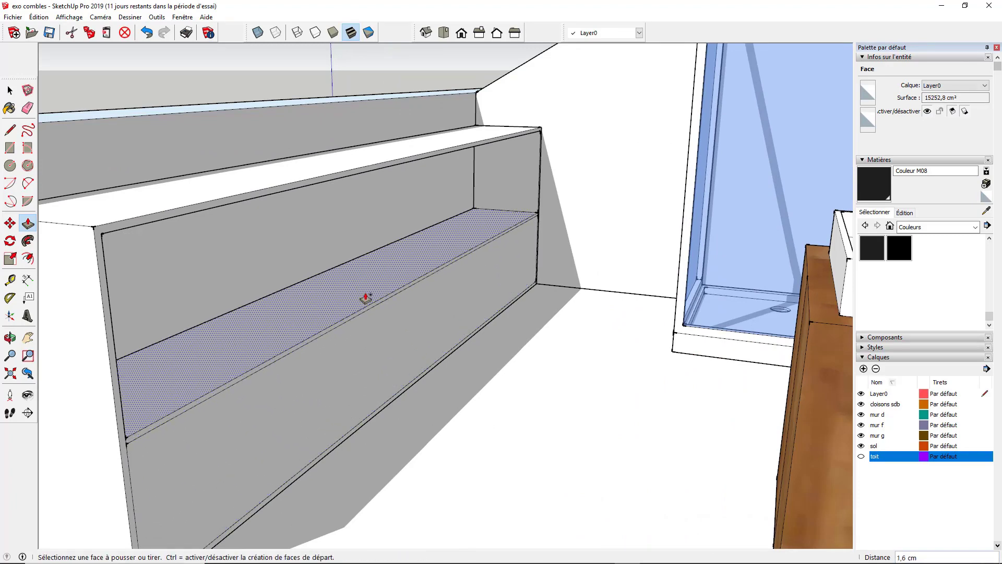
Hollow out the compartment beneath the shelf by pushing its front face back 43.5 cm.
{"action": "scroll", "coordinate": [334, 261], "scroll_direction": "down", "scroll_amount": 3}
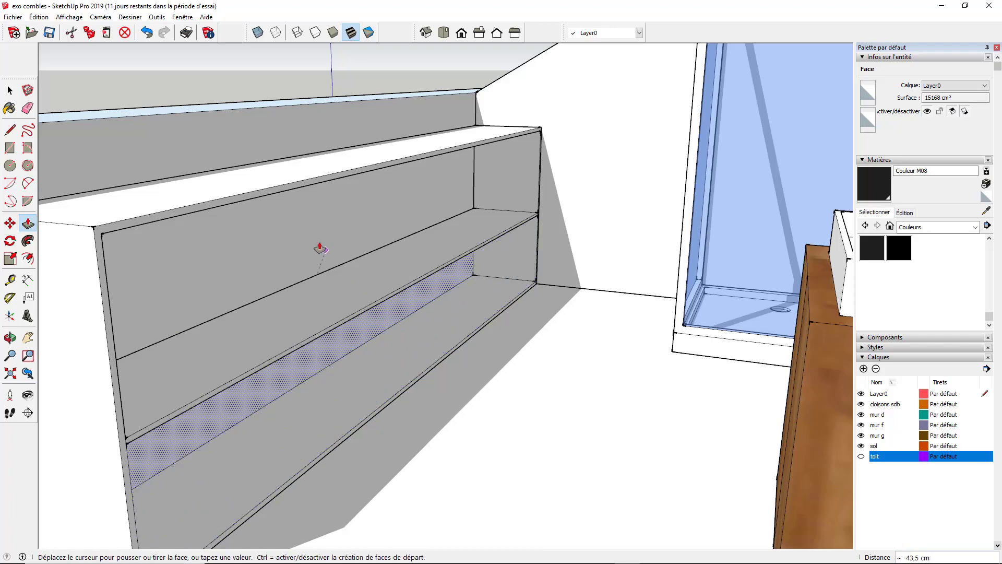
{"action": "middle_click_drag", "start_coordinate": [314, 235], "coordinate": [359, 252]}
{"action": "scroll", "coordinate": [442, 189], "scroll_direction": "up", "scroll_amount": 3}
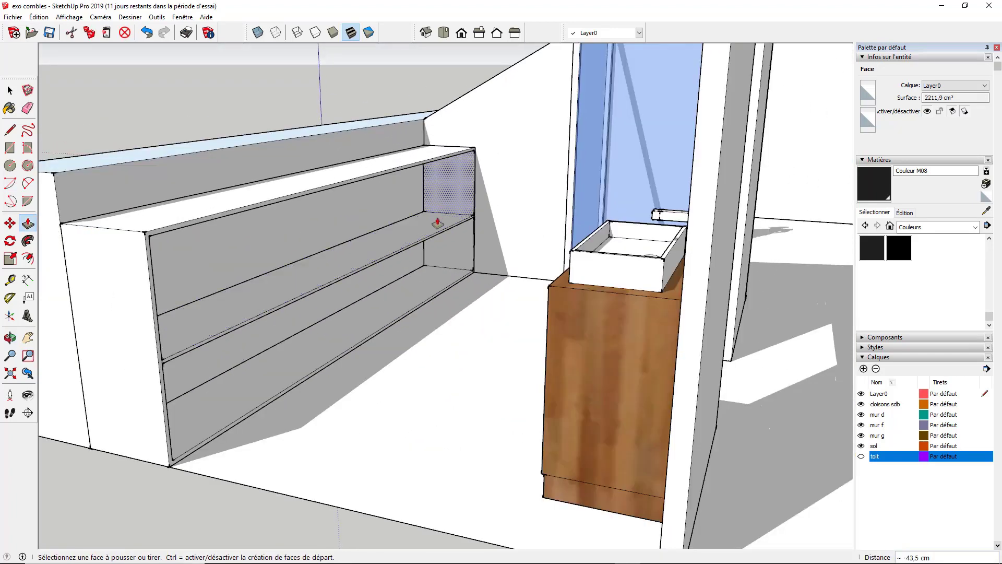
Pull the far end faces of the upper and lower compartments 164 cm along the unit to place a divider.
{"action": "middle_click_drag", "start_coordinate": [437, 229], "coordinate": [427, 198]}
{"action": "scroll", "coordinate": [440, 210], "scroll_direction": "up", "scroll_amount": 3}
{"action": "scroll", "coordinate": [444, 212], "scroll_direction": "down", "scroll_amount": 3}
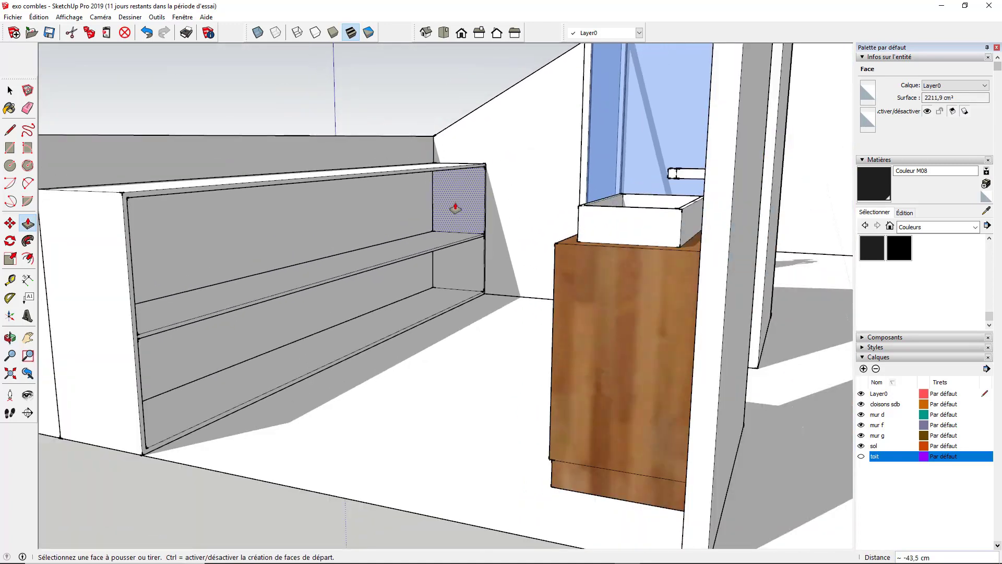
{"action": "left_click", "coordinate": [454, 209]}
{"action": "left_click", "coordinate": [438, 272]}
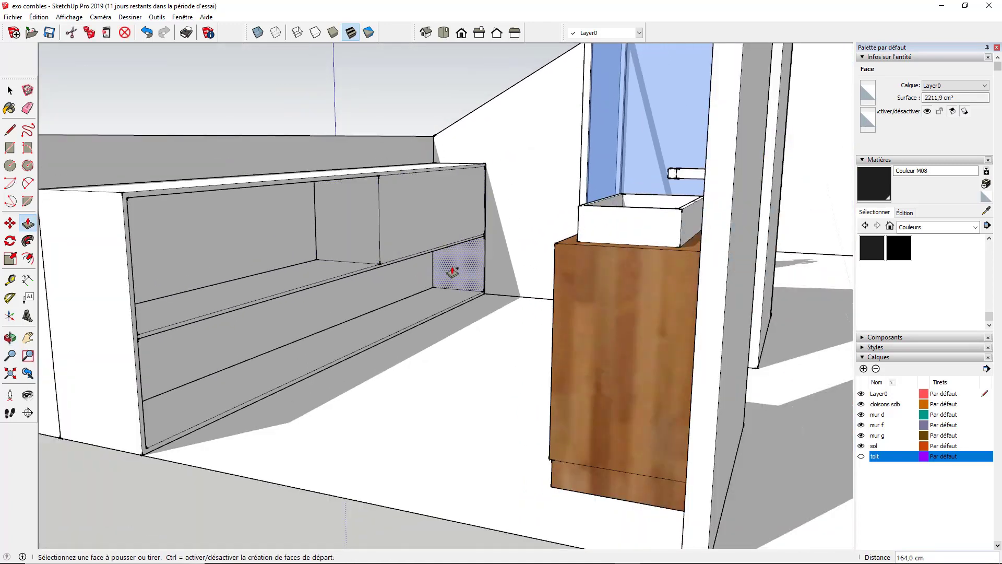
{"action": "double_click", "coordinate": [452, 271]}
Extend the pulled end faces of both compartments another 2 cm to give the vertical divider its thickness.
{"action": "left_click_drag", "start_coordinate": [366, 238], "coordinate": [364, 238]}
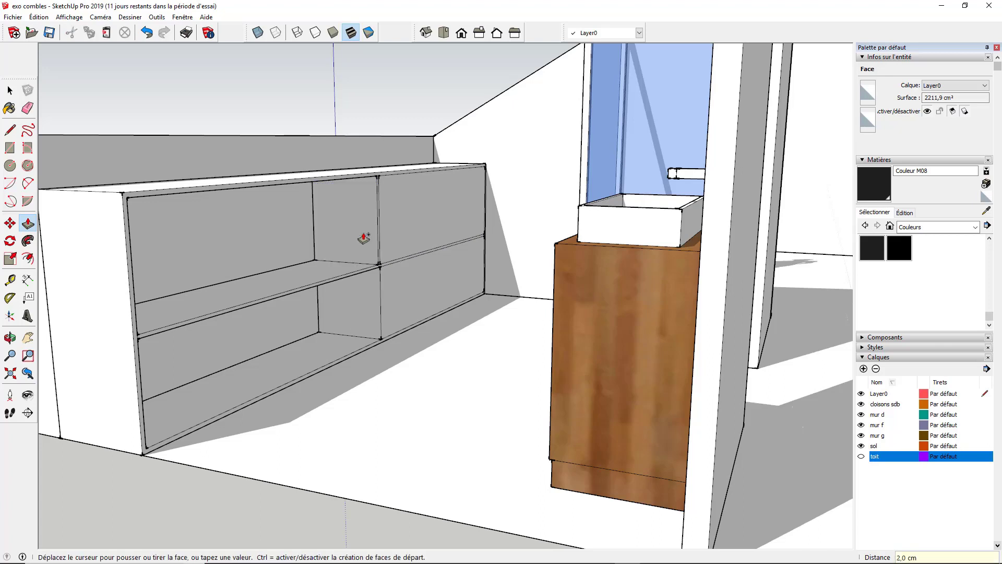
{"action": "left_click", "coordinate": [364, 293]}
{"action": "left_click", "coordinate": [364, 293]}
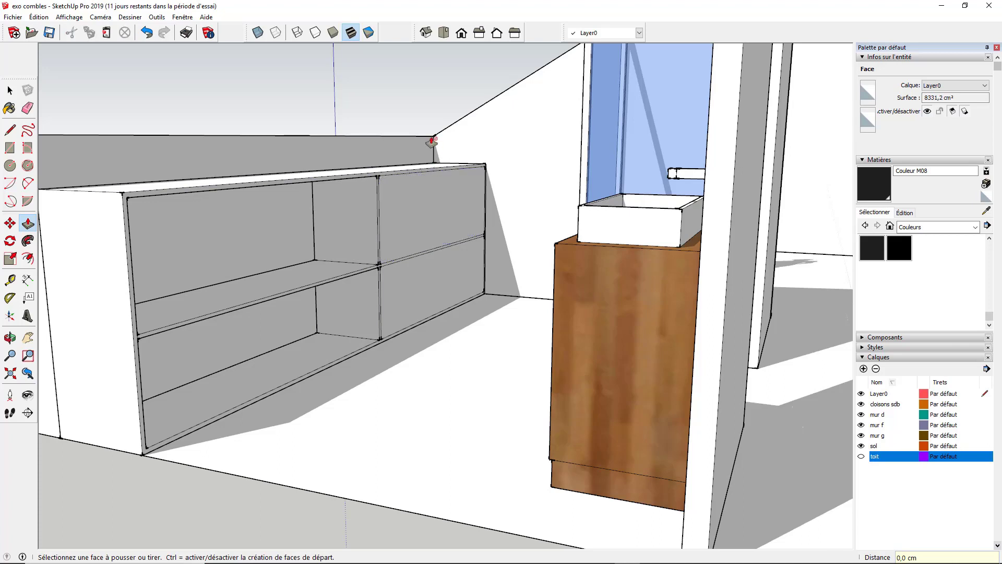
Push the two filled front faces beyond the divider back 43.5 cm to open the far compartments.
{"action": "left_click", "coordinate": [404, 225]}
{"action": "key", "text": "Escape"}
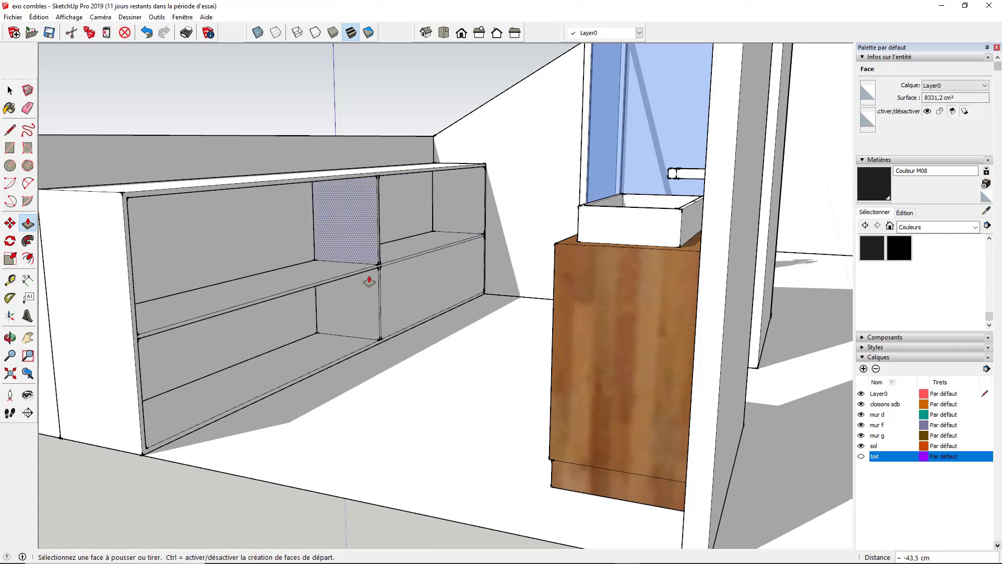
{"action": "left_click", "coordinate": [403, 291]}
{"action": "key", "text": "Escape"}
{"action": "middle_click_drag", "start_coordinate": [294, 244], "coordinate": [302, 295]}
{"action": "scroll", "coordinate": [302, 295], "scroll_direction": "down", "scroll_amount": 5}
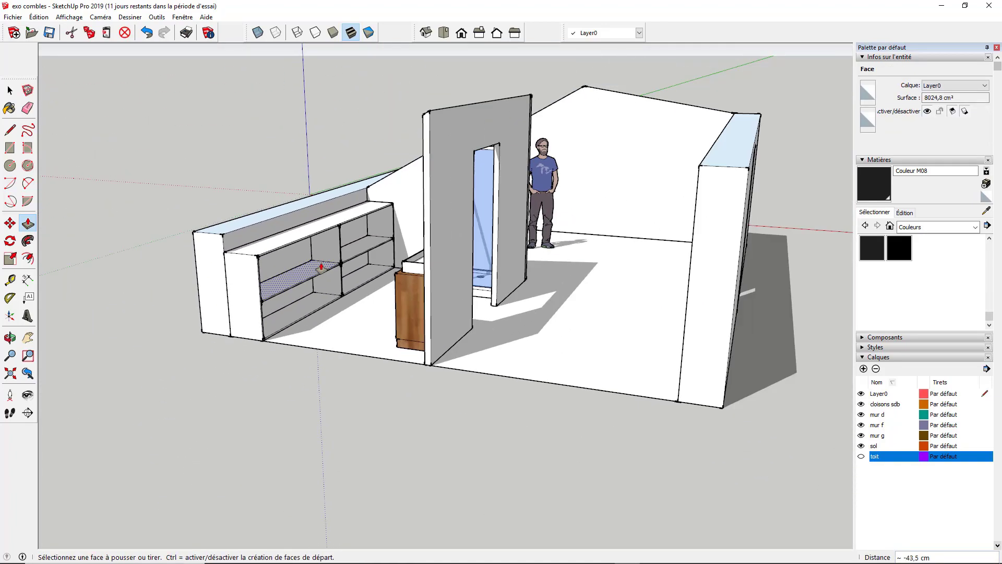
Select the whole low shelving unit and make it a component named "meuble bas sdb".
{"action": "key", "text": "space"}
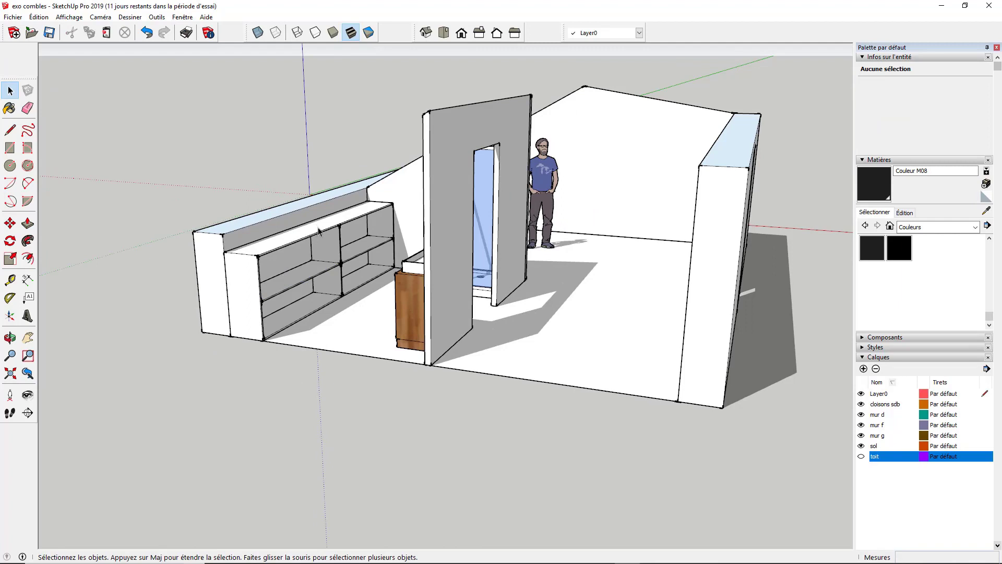
{"action": "triple_click", "coordinate": [319, 230]}
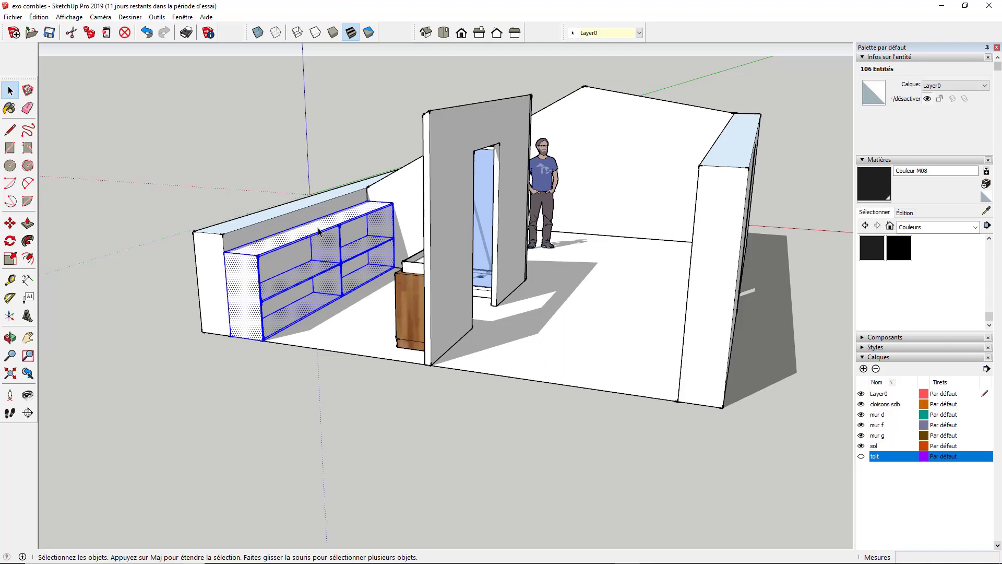
{"action": "right_click", "coordinate": [319, 230]}
{"action": "left_click", "coordinate": [371, 309]}
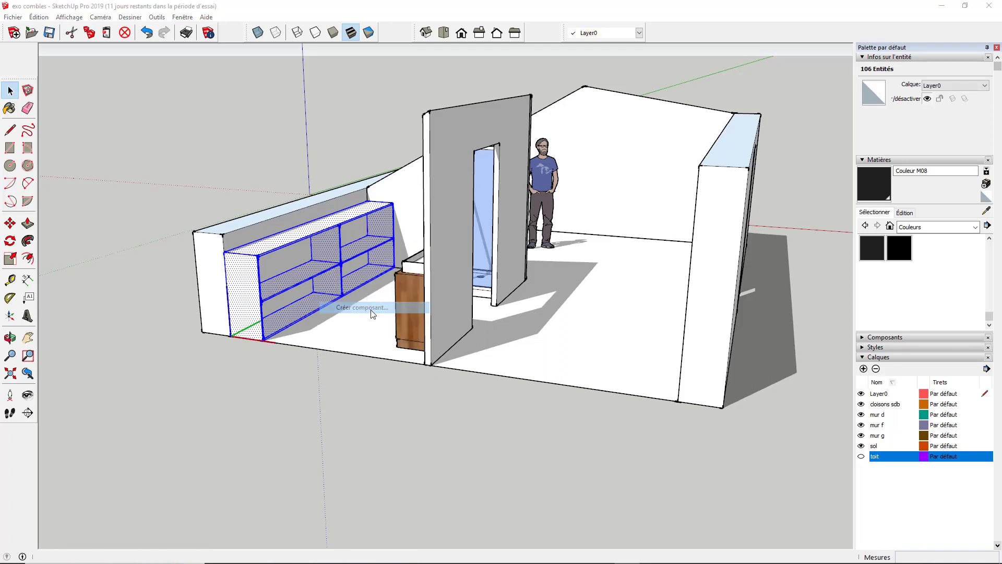
{"action": "type", "text": "meuble bas sdb"}
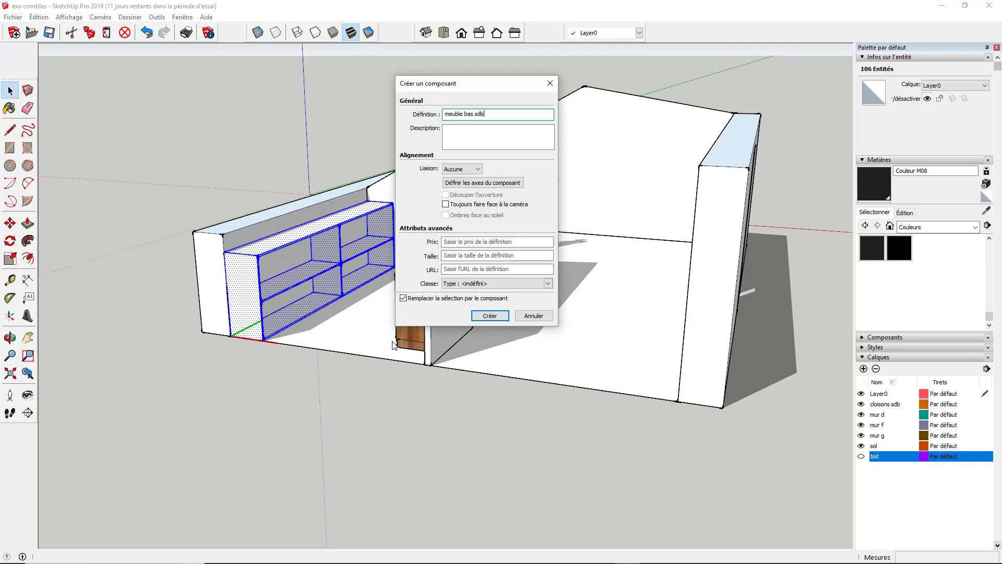
{"action": "key", "text": "Return"}
Make the "toit" layer visible to show the roof over the furnished bathroom.
{"action": "scroll", "coordinate": [394, 345], "scroll_direction": "down", "scroll_amount": 3}
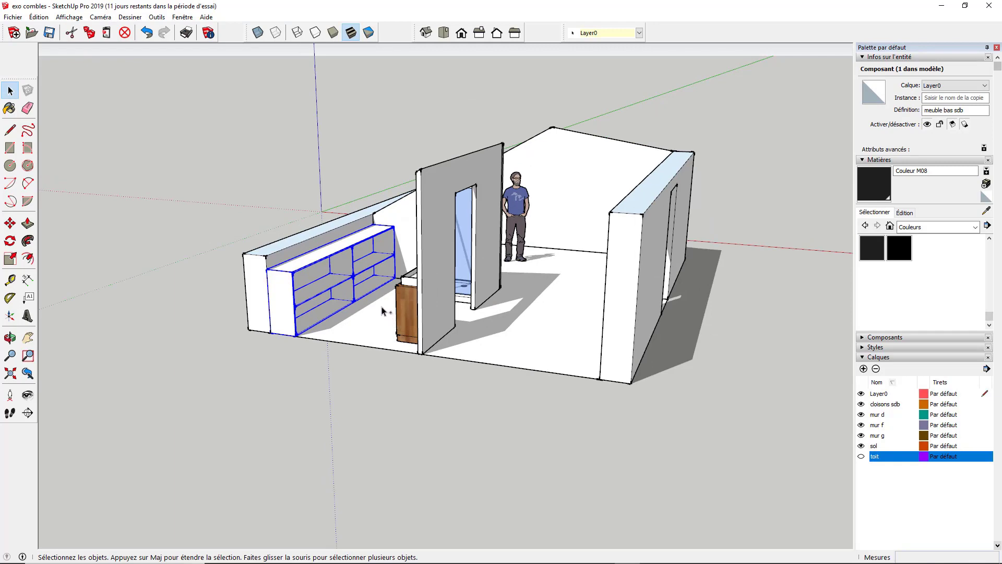
{"action": "left_click", "coordinate": [862, 457]}
{"action": "middle_click_drag", "start_coordinate": [379, 324], "coordinate": [524, 334]}
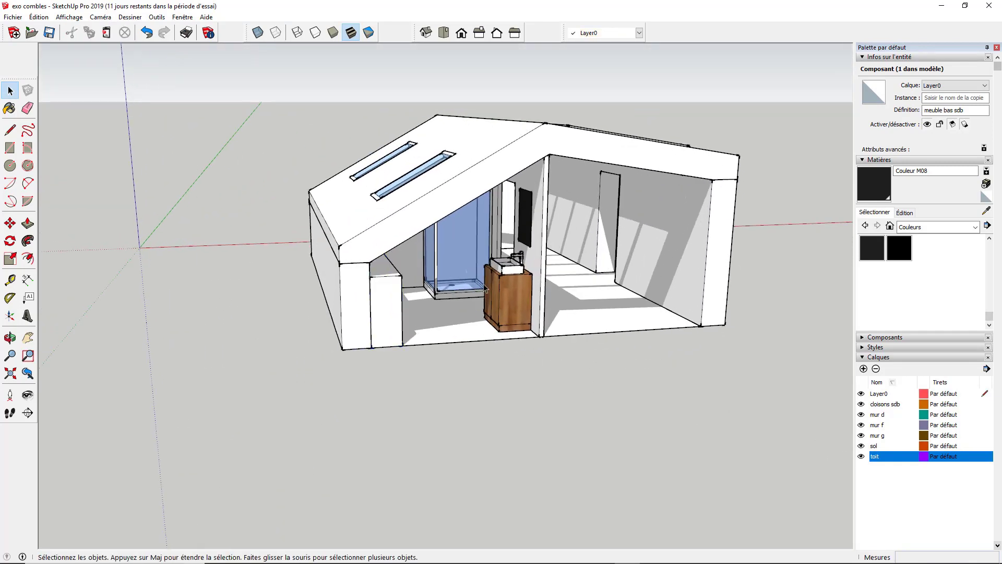
Examine the furnished bathroom and its shelving, vanity and shower under the roof from the open front of the house.
{"action": "scroll", "coordinate": [485, 289], "scroll_direction": "up", "scroll_amount": 5}
{"action": "middle_click_drag", "start_coordinate": [486, 289], "coordinate": [506, 310]}
{"action": "scroll", "coordinate": [388, 260], "scroll_direction": "up", "scroll_amount": 3}
{"action": "scroll", "coordinate": [388, 260], "scroll_direction": "down", "scroll_amount": 4}
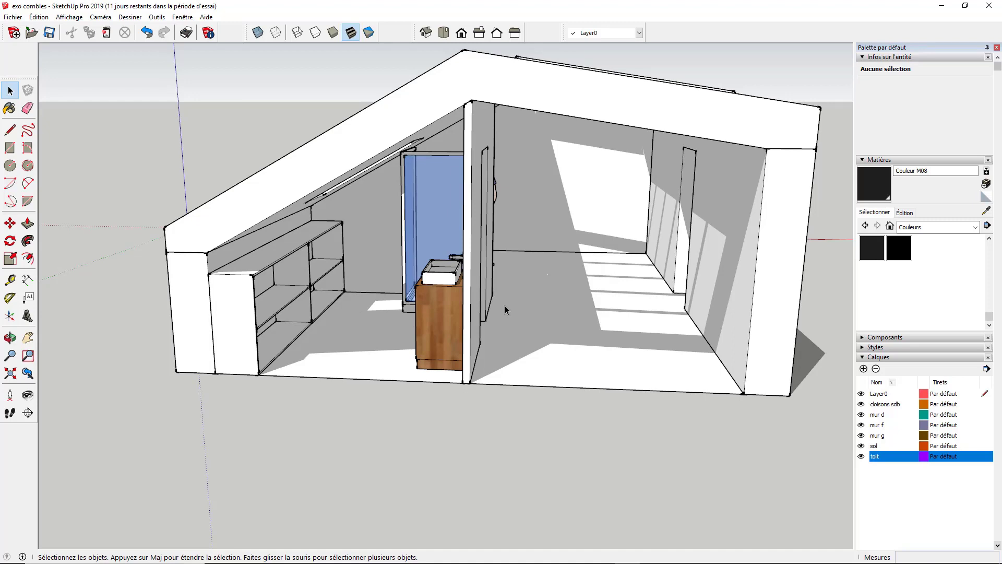
{"action": "middle_click_drag", "start_coordinate": [506, 310], "coordinate": [773, 414]}
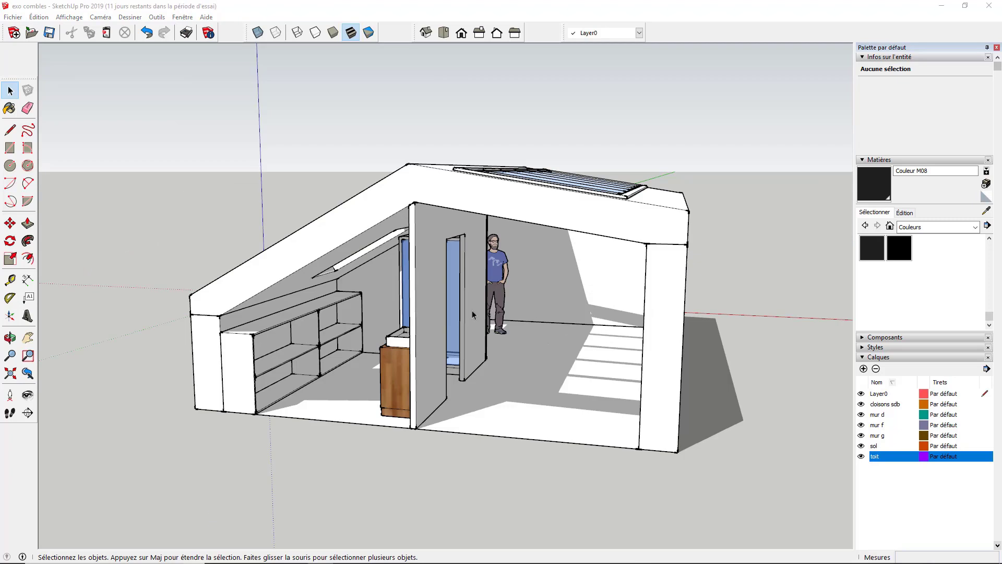
{"action": "middle_click_drag", "start_coordinate": [366, 312], "coordinate": [437, 310]}
{"action": "scroll", "coordinate": [400, 339], "scroll_direction": "down", "scroll_amount": 2}
{"action": "middle_click_drag", "start_coordinate": [400, 340], "coordinate": [351, 313]}
{"action": "scroll", "coordinate": [394, 307], "scroll_direction": "up", "scroll_amount": 4}
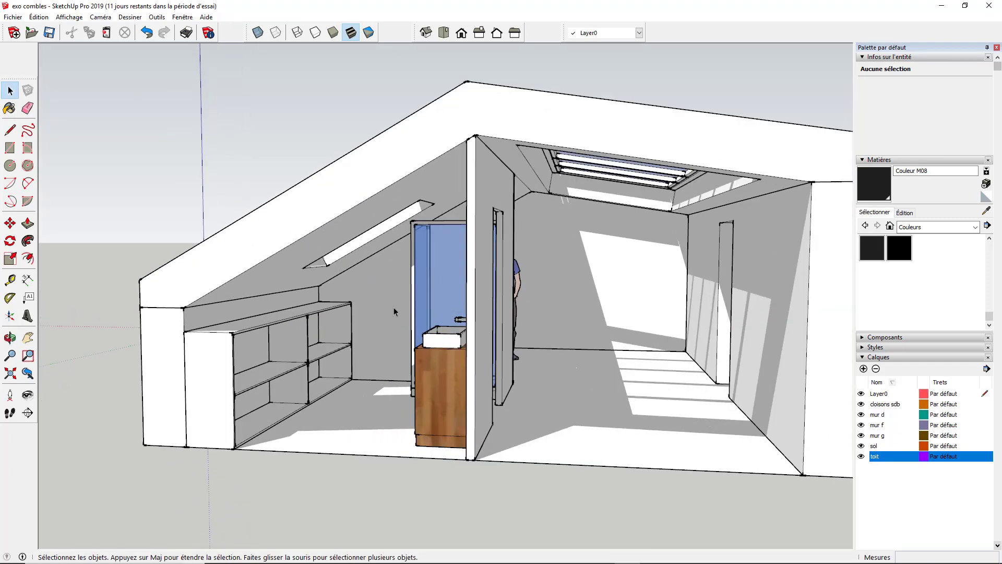
Create a new layer named "mobiliers sdb".
{"action": "left_click", "coordinate": [864, 369]}
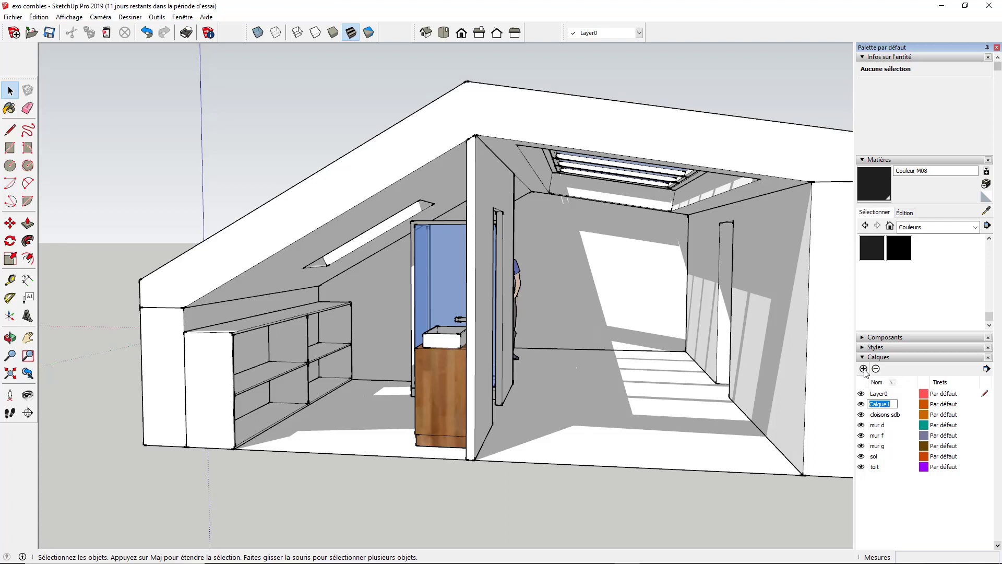
{"action": "type", "text": "mobiliers sdb"}
{"action": "key", "text": "Return"}
Assign the low shelving unit, the glass shower and the wood vanity to the "mobiliers sdb" layer.
{"action": "left_click", "coordinate": [285, 327]}
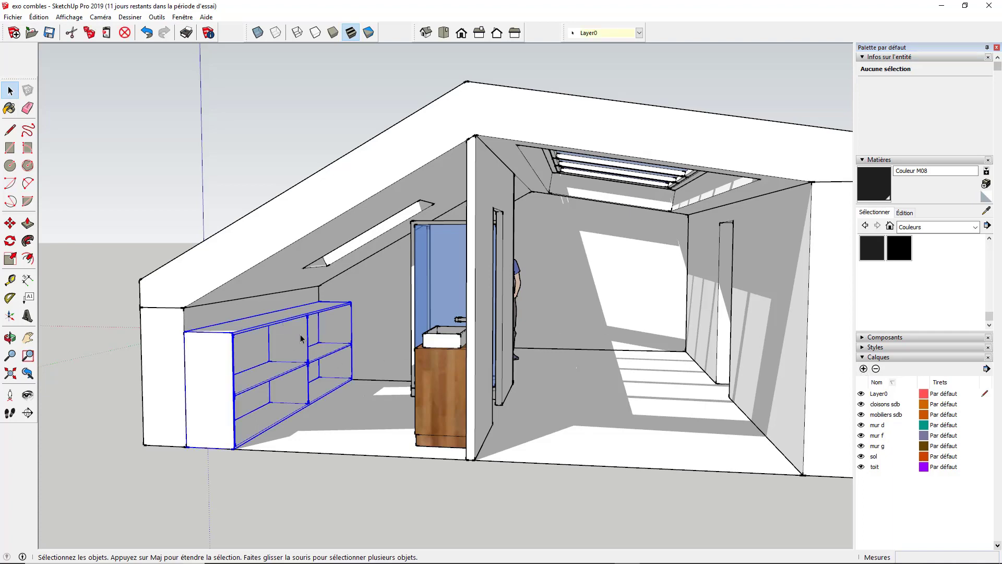
{"action": "scroll", "coordinate": [468, 281], "scroll_direction": "up", "scroll_amount": 5}
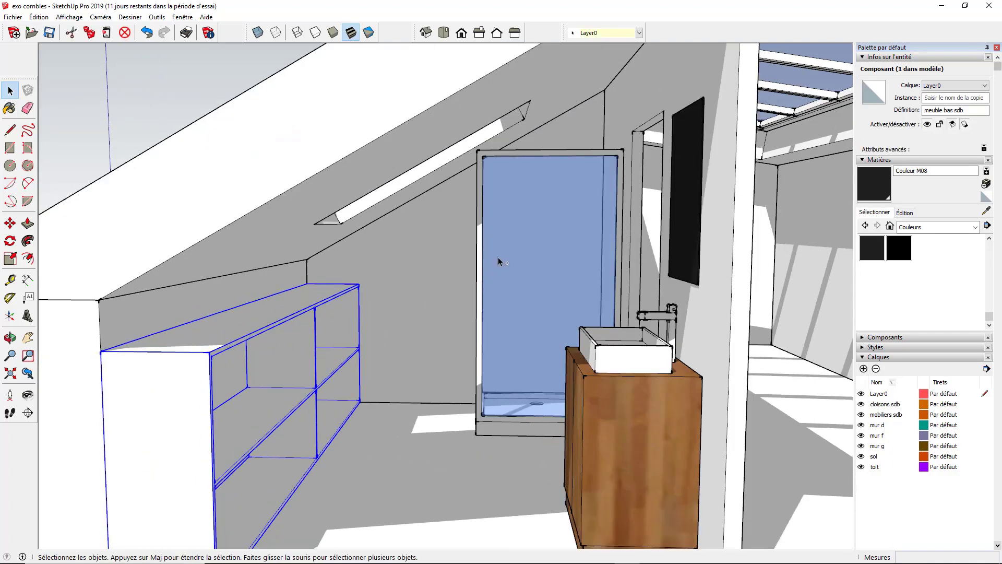
{"action": "left_click", "coordinate": [499, 257], "text": "shift"}
{"action": "left_click", "coordinate": [627, 396], "text": "shift"}
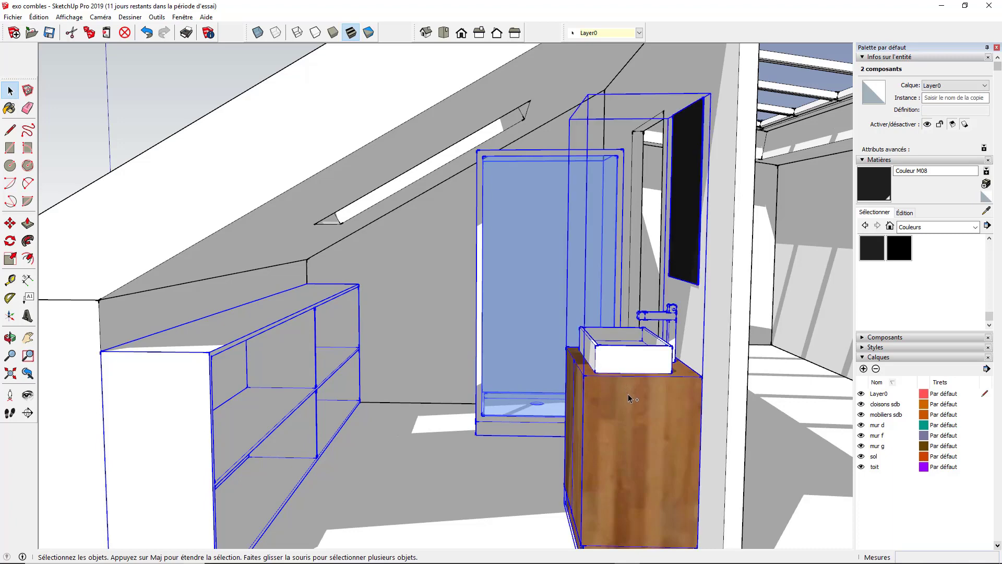
{"action": "left_click", "coordinate": [639, 33]}
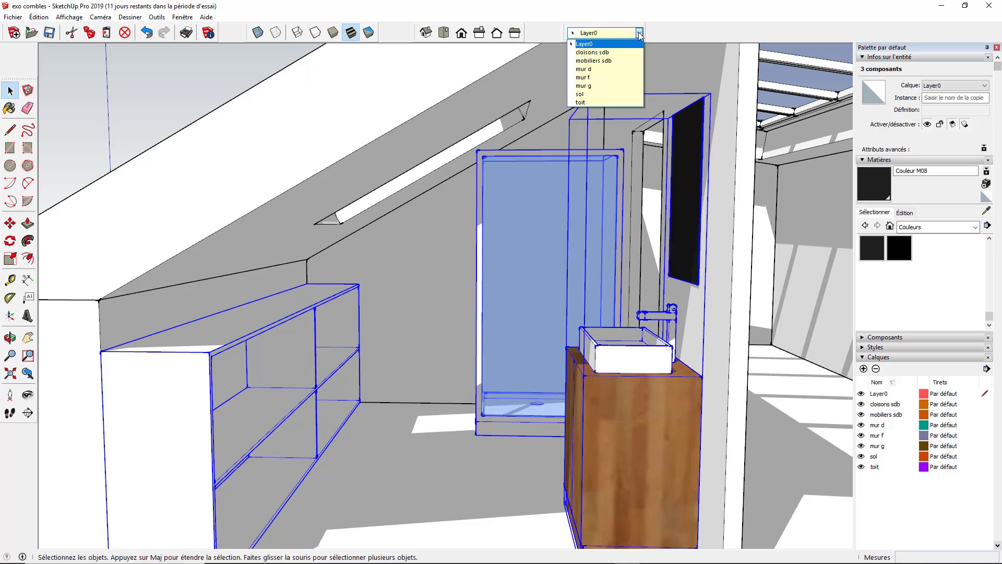
{"action": "left_click", "coordinate": [594, 61]}
{"action": "left_click", "coordinate": [159, 116]}
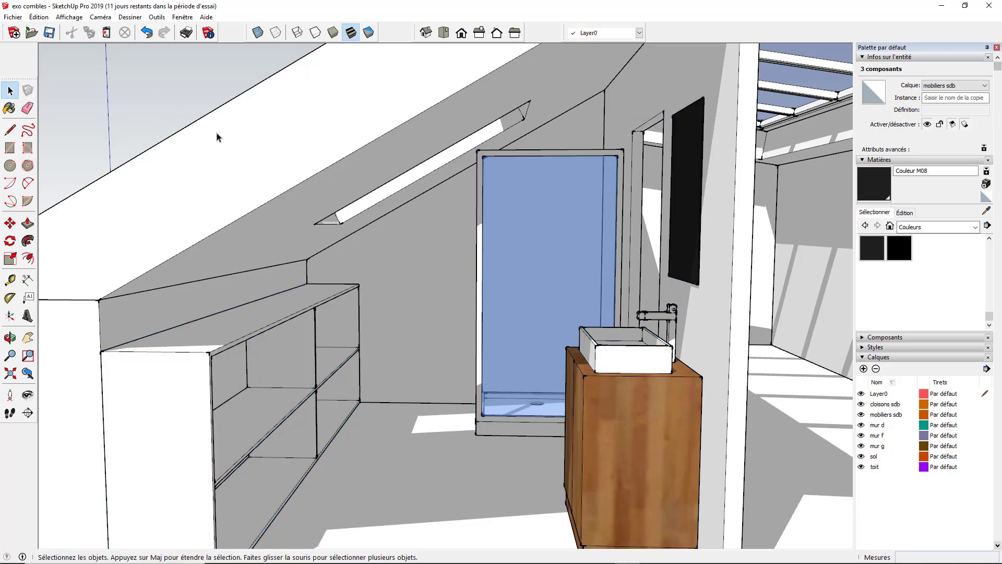
Hide the "mobiliers sdb" and "cloisons sdb" layers to empty the attic of furniture and partitions.
{"action": "middle_click_drag", "start_coordinate": [217, 134], "coordinate": [783, 394]}
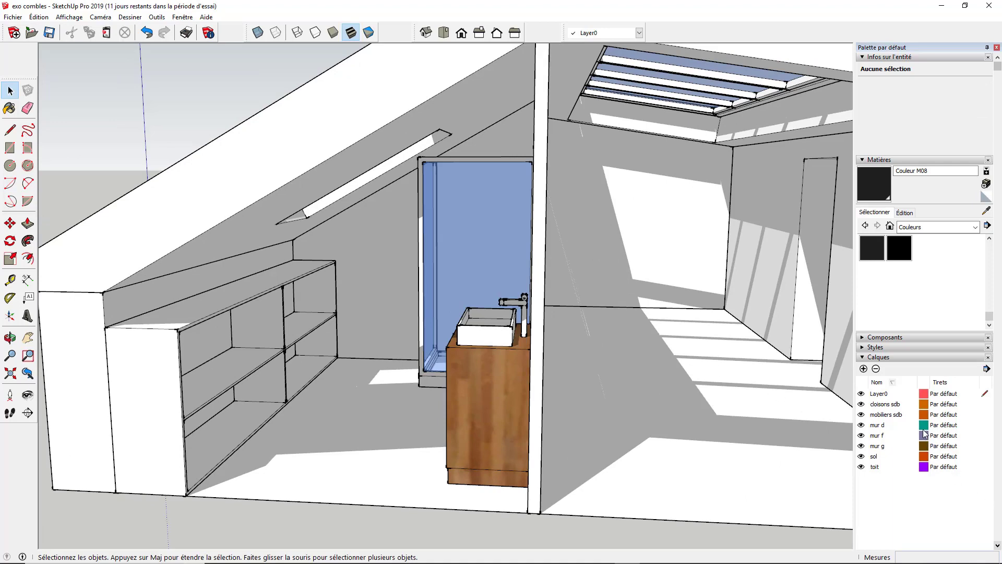
{"action": "left_click", "coordinate": [861, 416]}
{"action": "scroll", "coordinate": [536, 308], "scroll_direction": "down", "scroll_amount": 3}
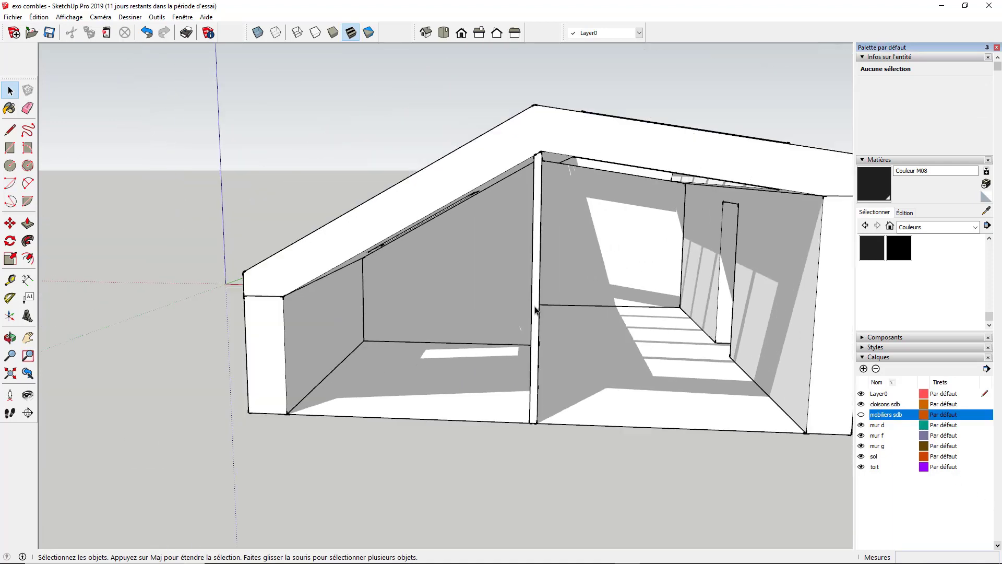
{"action": "middle_click_drag", "start_coordinate": [535, 309], "coordinate": [455, 295]}
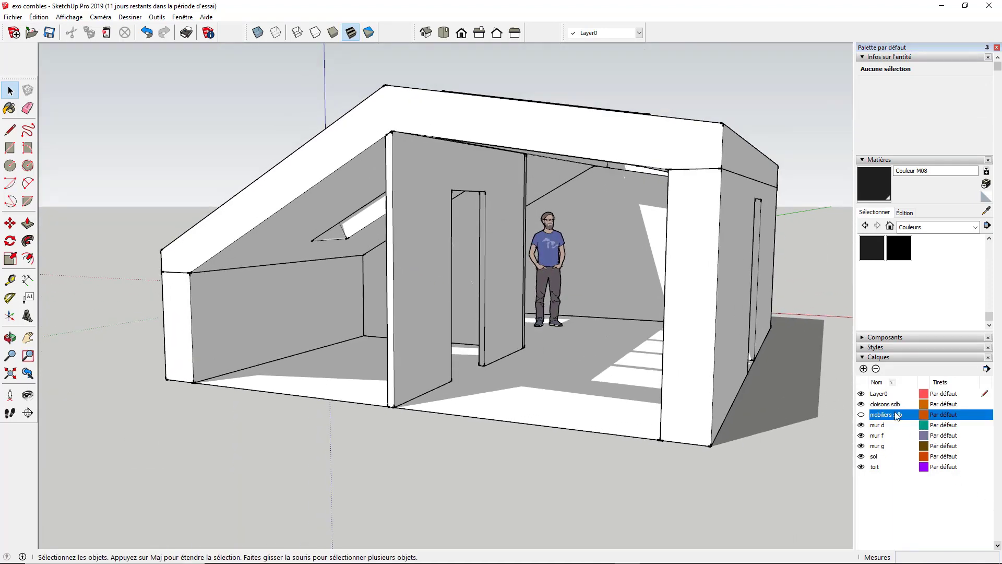
{"action": "left_click", "coordinate": [861, 404]}
Examine the empty attic interior with its roof openings from the open front.
{"action": "middle_click_drag", "start_coordinate": [459, 313], "coordinate": [562, 298]}
{"action": "scroll", "coordinate": [553, 287], "scroll_direction": "up", "scroll_amount": 5}
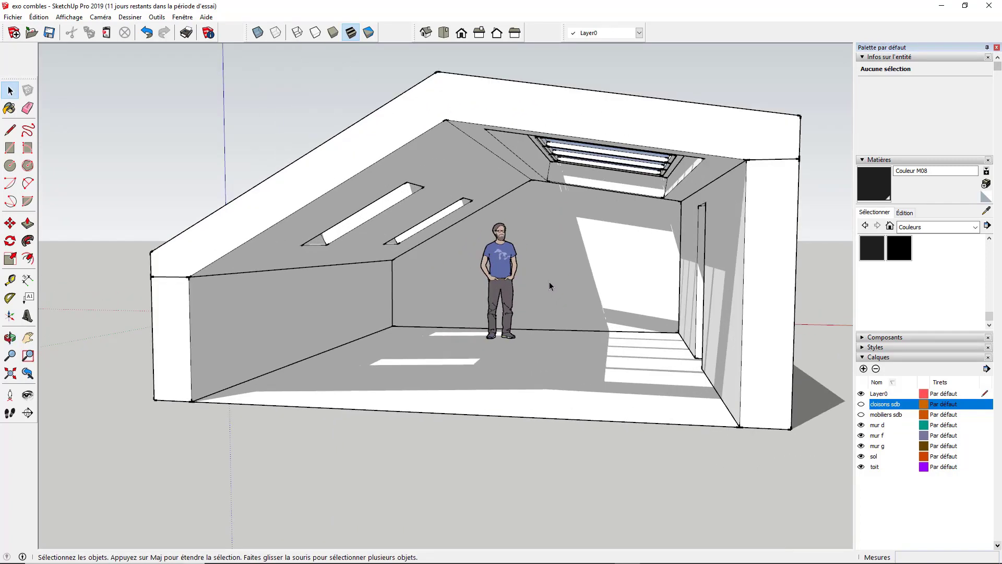
{"action": "scroll", "coordinate": [574, 297], "scroll_direction": "up", "scroll_amount": 3}
{"action": "scroll", "coordinate": [590, 297], "scroll_direction": "down", "scroll_amount": 3}
{"action": "scroll", "coordinate": [578, 285], "scroll_direction": "up", "scroll_amount": 3}
{"action": "scroll", "coordinate": [580, 290], "scroll_direction": "down", "scroll_amount": 1}
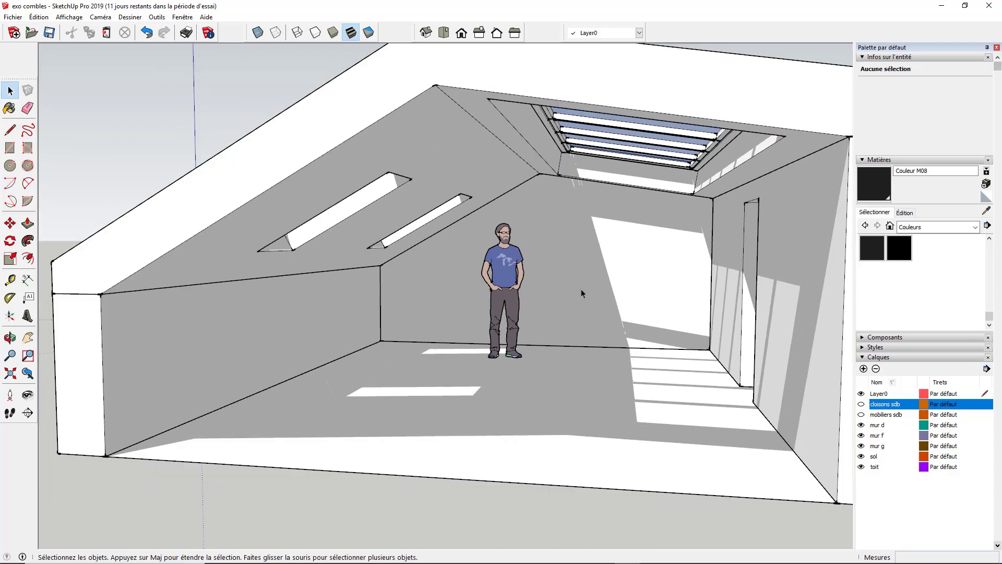
{"action": "scroll", "coordinate": [578, 290], "scroll_direction": "down", "scroll_amount": 3}
{"action": "scroll", "coordinate": [627, 303], "scroll_direction": "up", "scroll_amount": 1}
{"action": "scroll", "coordinate": [528, 301], "scroll_direction": "down", "scroll_amount": 2}
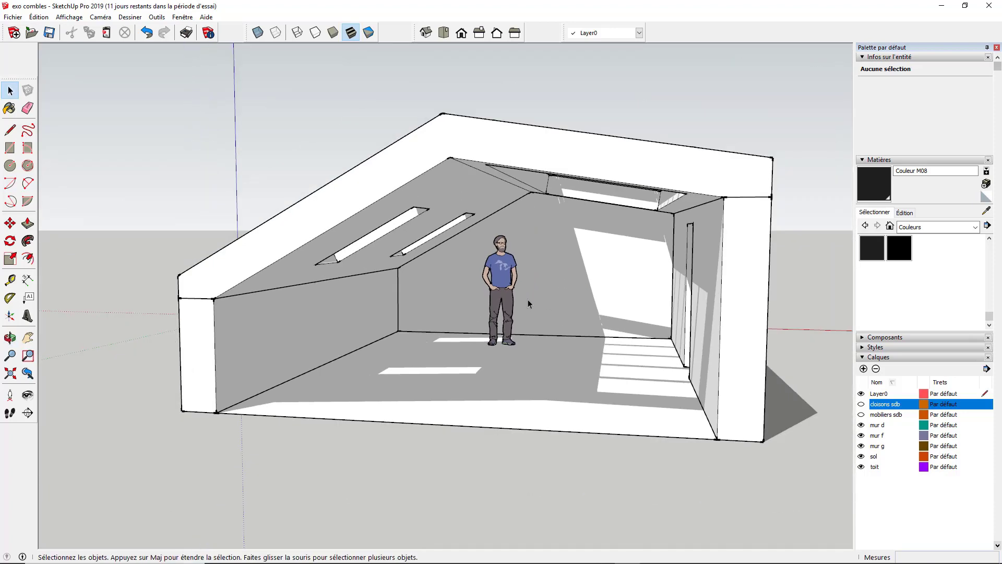
{"action": "scroll", "coordinate": [528, 303], "scroll_direction": "up", "scroll_amount": 2}
{"action": "middle_click_drag", "start_coordinate": [604, 314], "coordinate": [616, 316]}
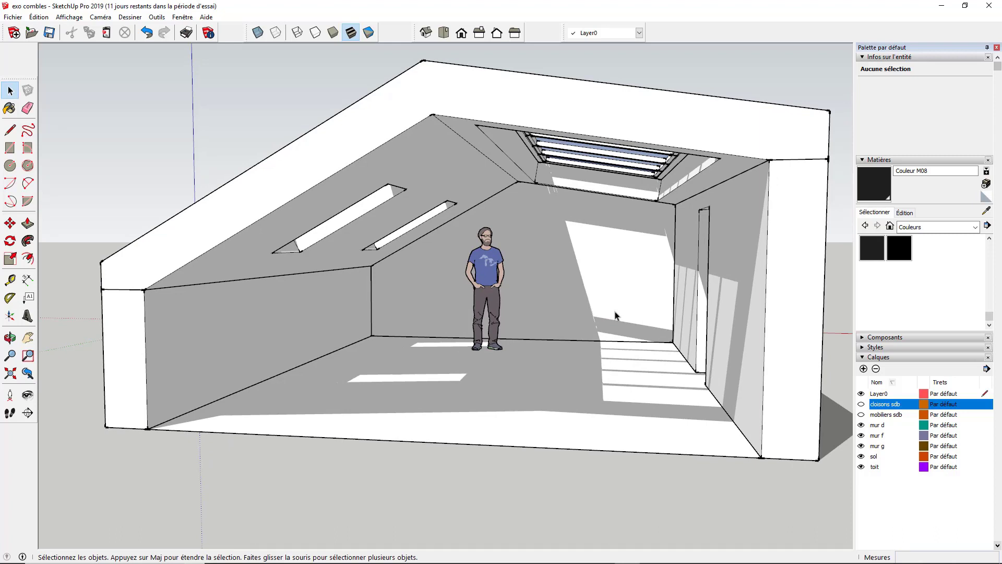
Briefly show the "cloisons sdb" and "mobiliers sdb" layers and hide both again.
{"action": "left_click", "coordinate": [862, 405]}
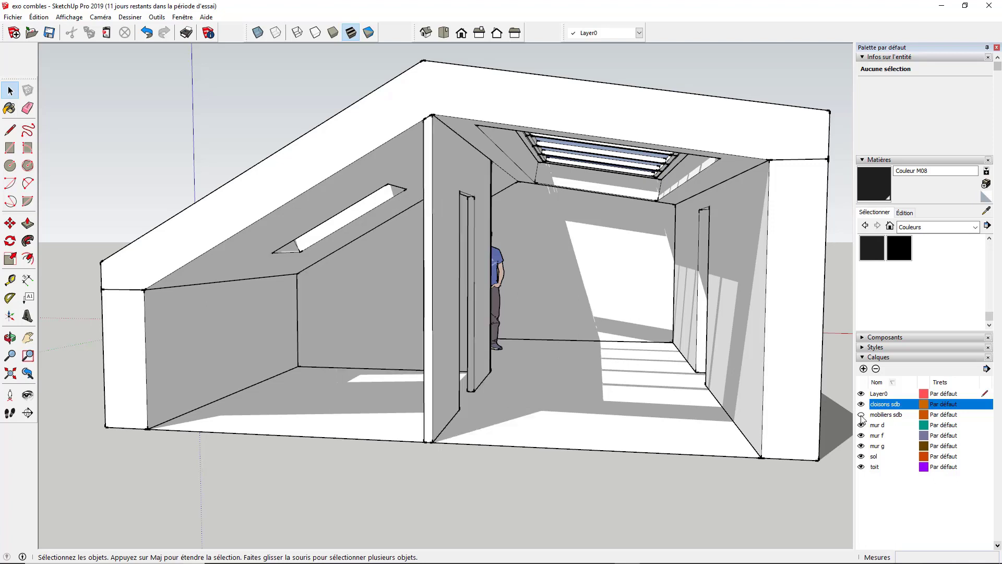
{"action": "left_click", "coordinate": [861, 415]}
{"action": "left_click", "coordinate": [861, 414]}
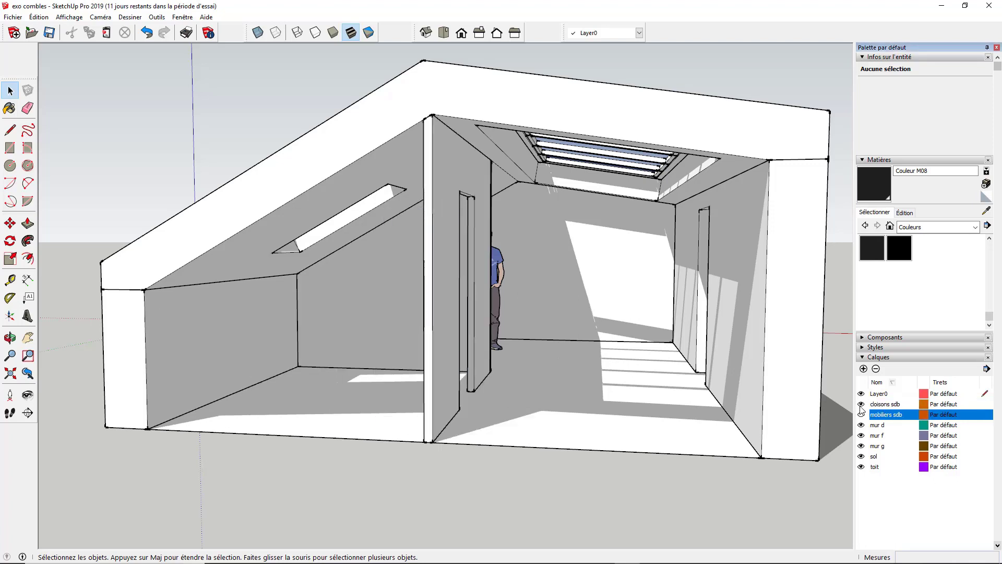
{"action": "left_click", "coordinate": [861, 404]}
Move the standing human figure from the back of the attic forward to the open front, beside the wall with the door opening.
{"action": "scroll", "coordinate": [655, 385], "scroll_direction": "down", "scroll_amount": 3}
{"action": "left_click", "coordinate": [528, 345]}
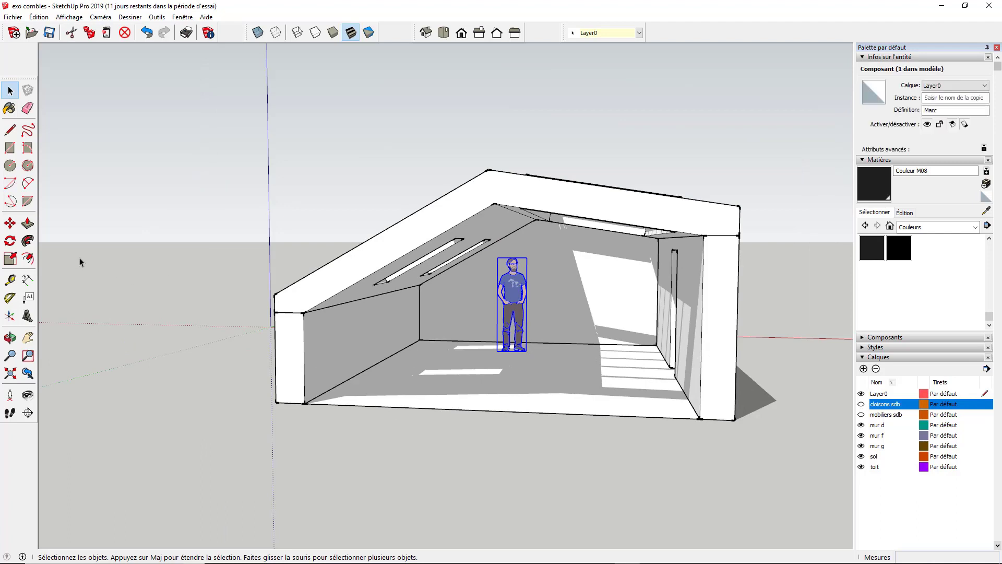
{"action": "left_click", "coordinate": [10, 223]}
{"action": "left_click", "coordinate": [528, 350]}
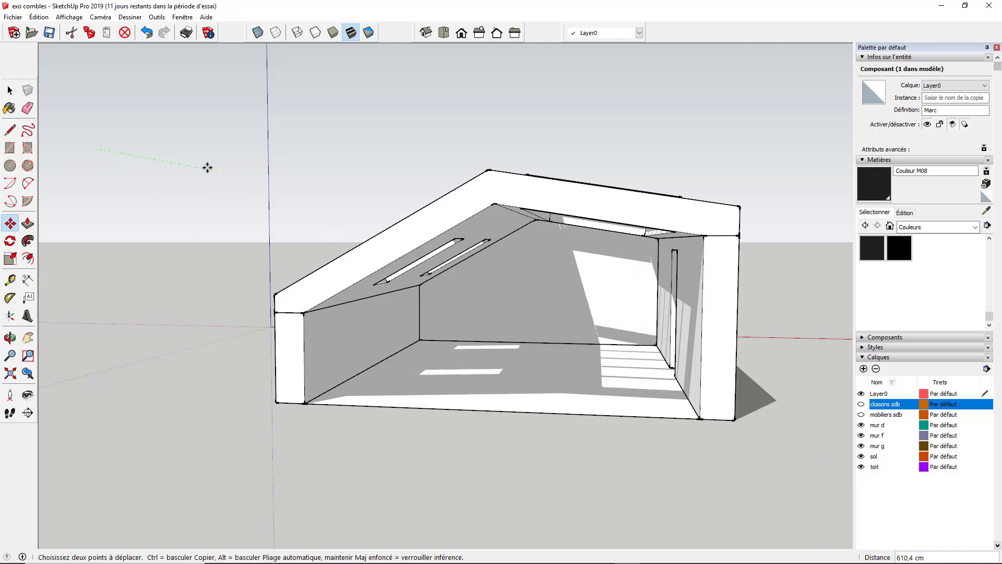
{"action": "key", "text": "Escape"}
{"action": "scroll", "coordinate": [649, 405], "scroll_direction": "up", "scroll_amount": 6}
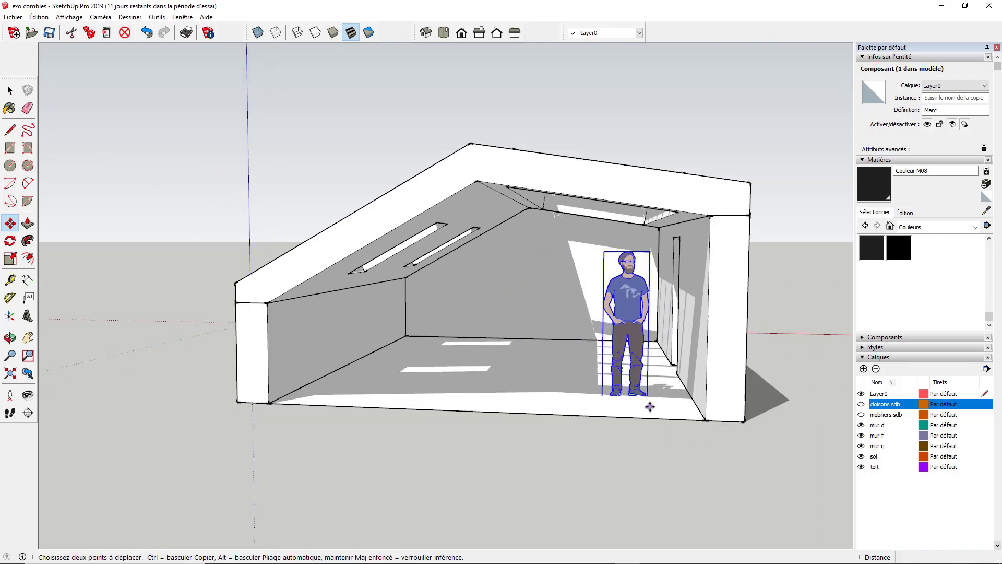
{"action": "scroll", "coordinate": [647, 399], "scroll_direction": "down", "scroll_amount": 4}
{"action": "key", "text": "space"}
{"action": "left_click", "coordinate": [595, 395]}
{"action": "scroll", "coordinate": [596, 395], "scroll_direction": "down", "scroll_amount": 3}
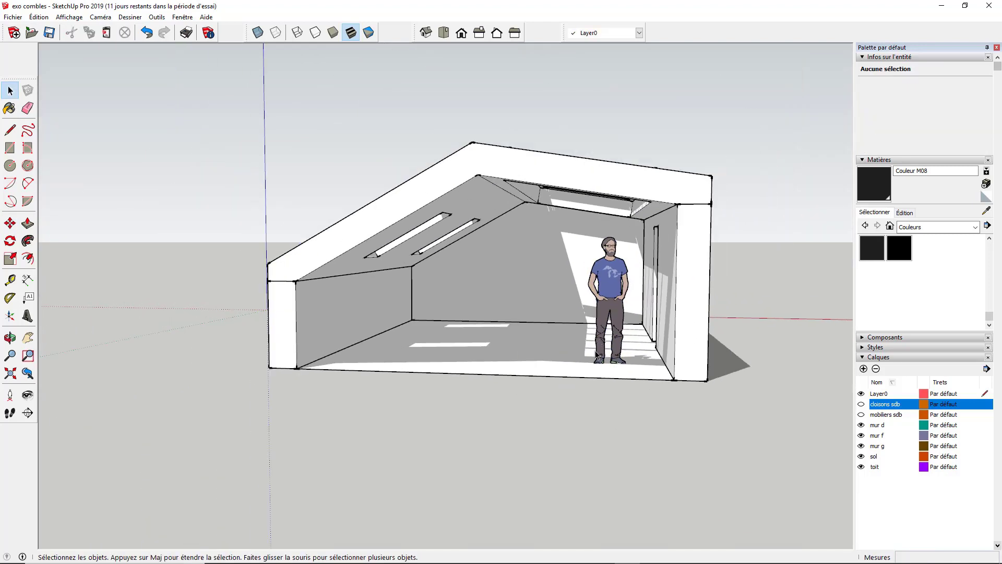
Set the camera's field of view to 50 degrees.
{"action": "middle_click_drag", "start_coordinate": [593, 389], "coordinate": [559, 287]}
{"action": "scroll", "coordinate": [600, 302], "scroll_direction": "up", "scroll_amount": 2}
{"action": "scroll", "coordinate": [576, 307], "scroll_direction": "down", "scroll_amount": 3}
{"action": "scroll", "coordinate": [567, 300], "scroll_direction": "up", "scroll_amount": 3}
{"action": "scroll", "coordinate": [568, 301], "scroll_direction": "down", "scroll_amount": 2}
{"action": "scroll", "coordinate": [550, 283], "scroll_direction": "up", "scroll_amount": 2}
{"action": "scroll", "coordinate": [554, 290], "scroll_direction": "down", "scroll_amount": 2}
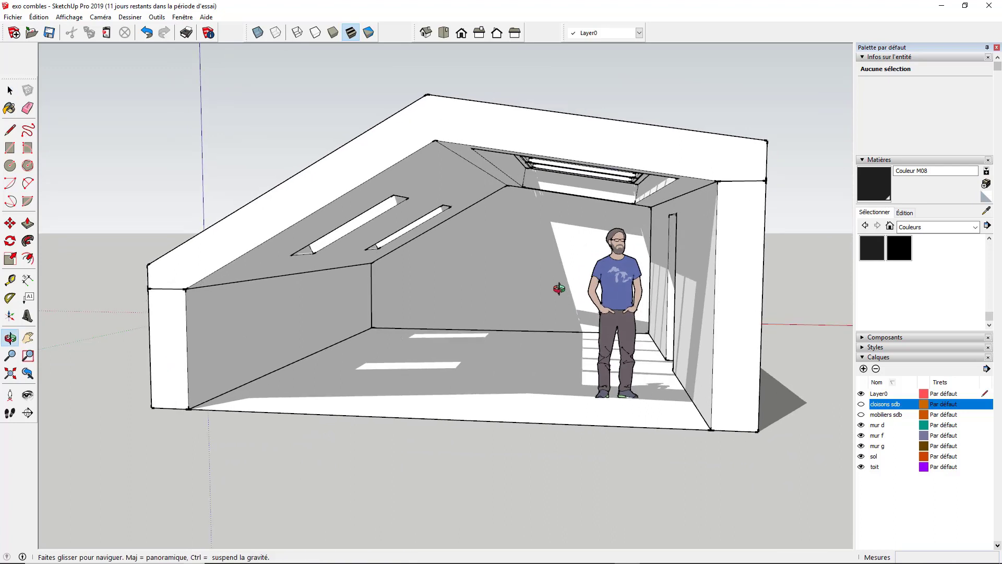
{"action": "left_click", "coordinate": [14, 357]}
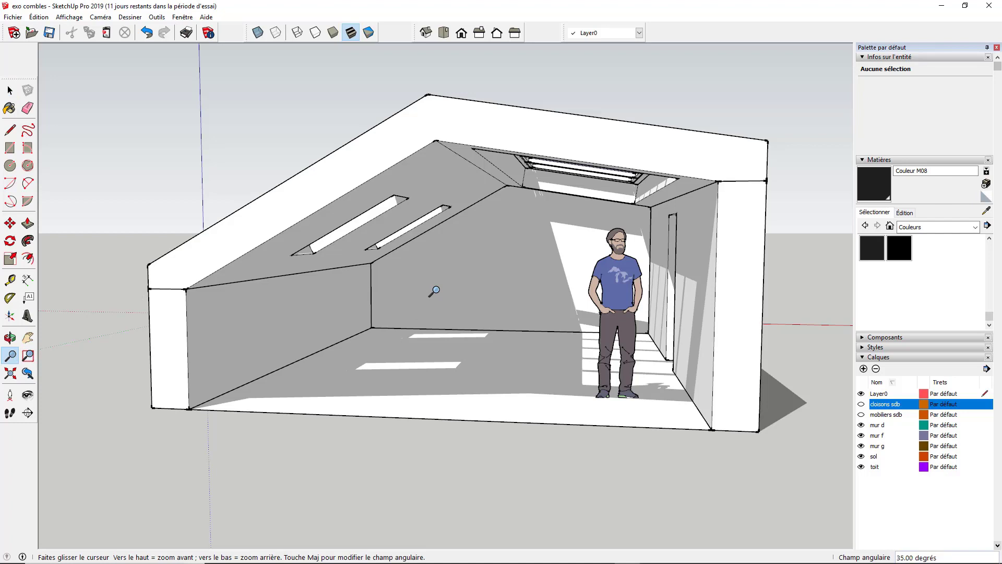
{"action": "type", "text": "50"}
{"action": "key", "text": "Return"}
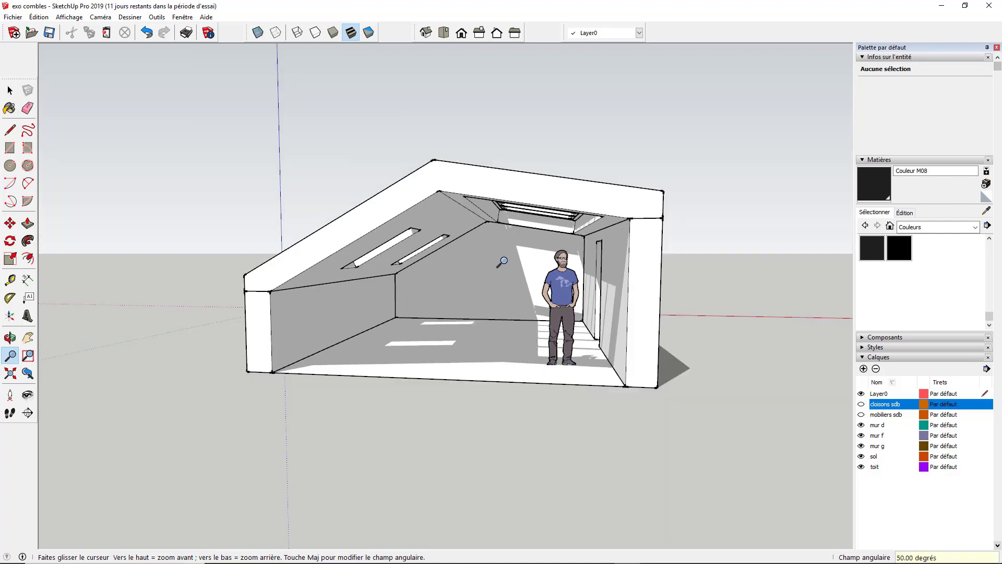
Frame the open attic for a scene, collapse the entity info and materials sections, and bring up the scene manager.
{"action": "scroll", "coordinate": [496, 260], "scroll_direction": "up", "scroll_amount": 3}
{"action": "scroll", "coordinate": [495, 257], "scroll_direction": "down", "scroll_amount": 1}
{"action": "middle_click_drag", "start_coordinate": [494, 258], "coordinate": [483, 280]}
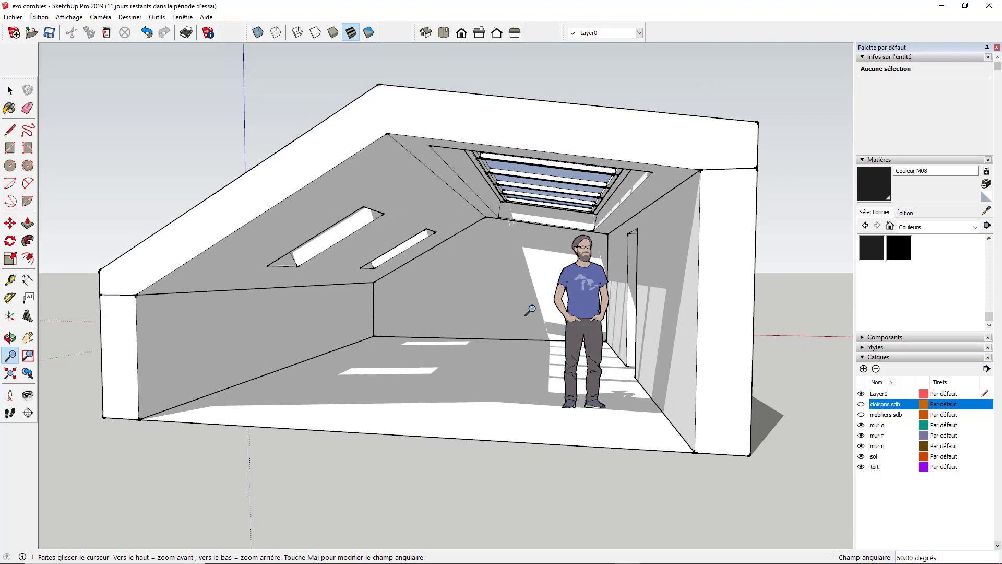
{"action": "left_click", "coordinate": [863, 161]}
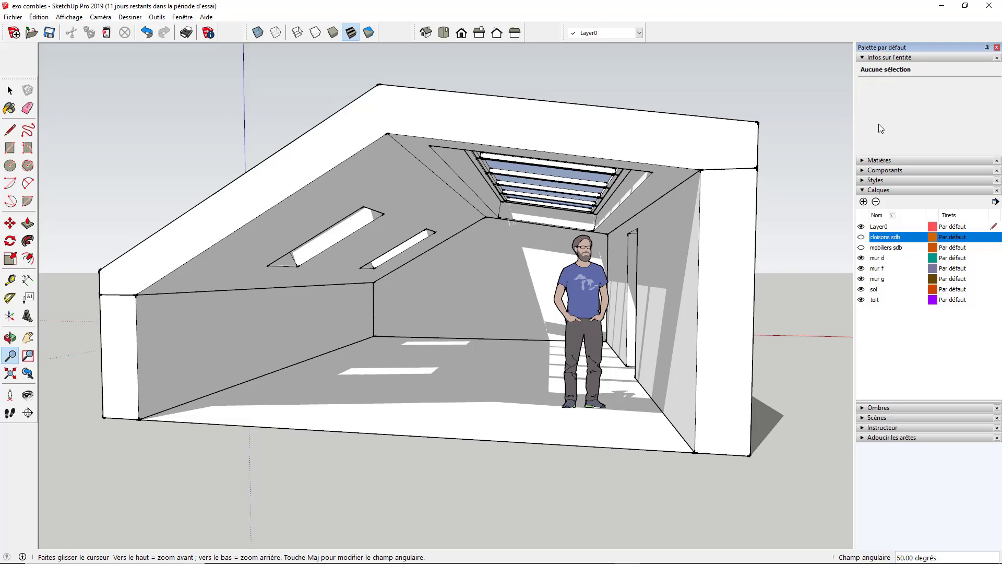
{"action": "left_click", "coordinate": [862, 58]}
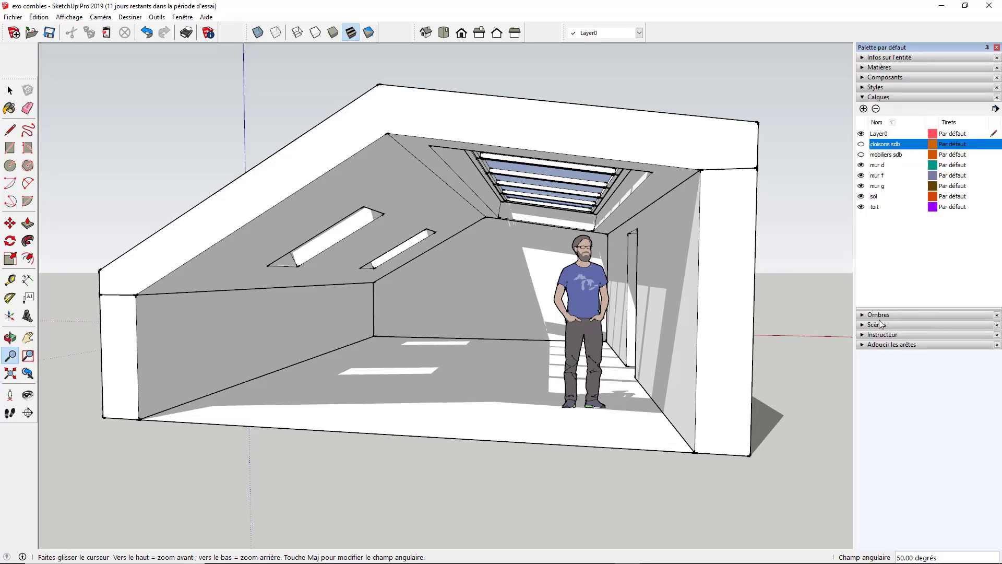
{"action": "left_click", "coordinate": [864, 325]}
{"action": "middle_click_drag", "start_coordinate": [595, 372], "coordinate": [553, 384]}
{"action": "key", "text": "z"}
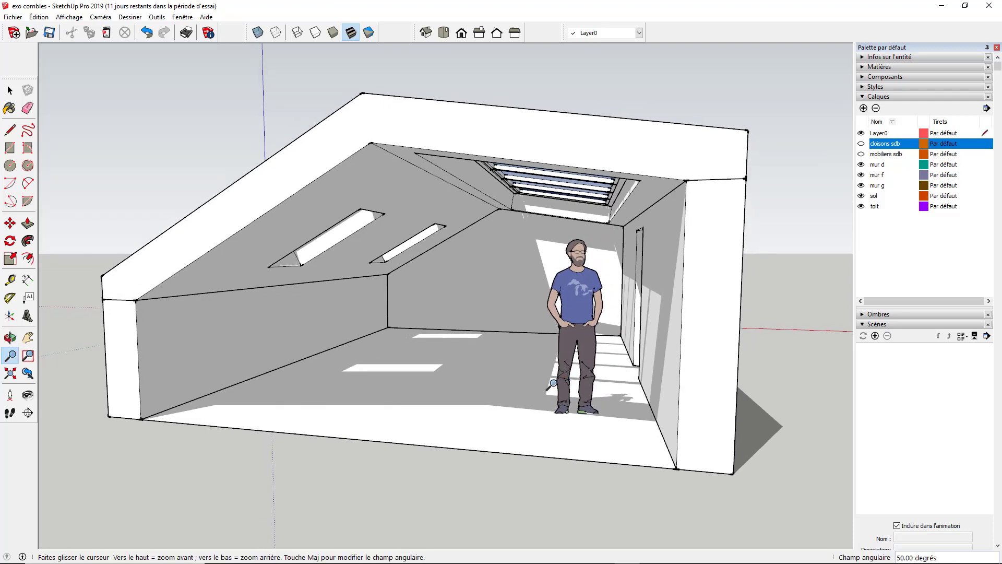
{"action": "left_click", "coordinate": [10, 90]}
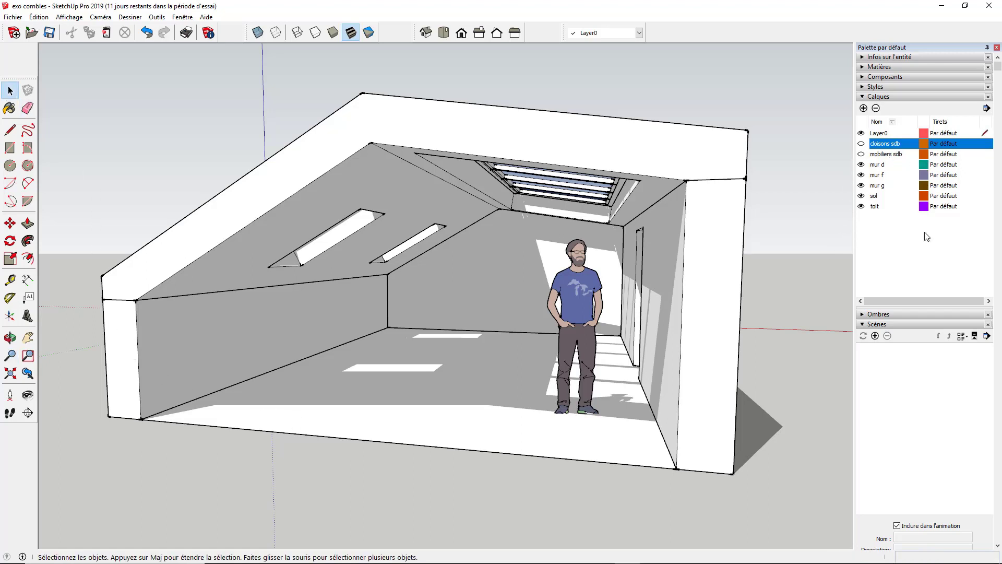
Create a scene of the empty attic without saving the style changes, and disable further style warnings.
{"action": "left_click", "coordinate": [875, 336]}
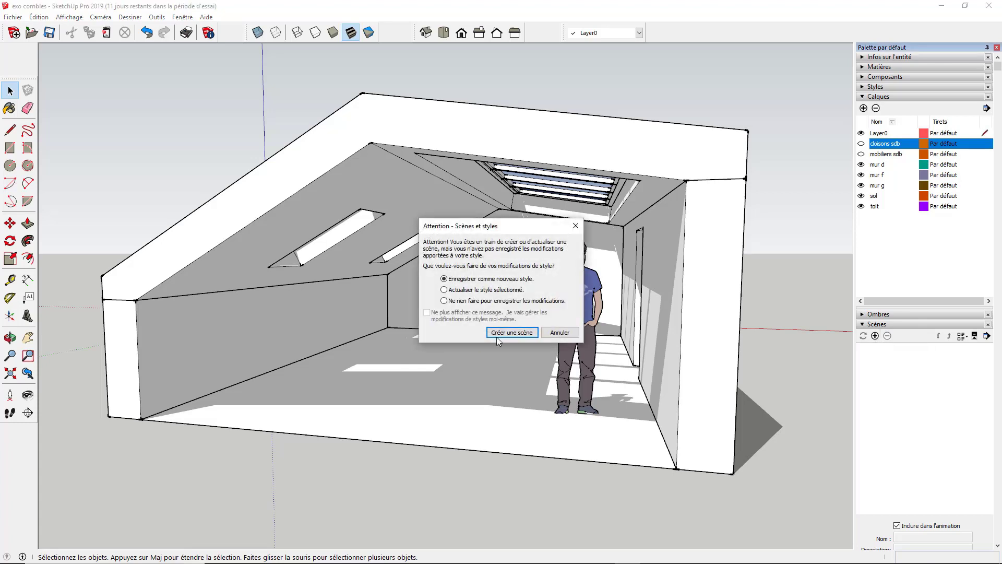
{"action": "left_click_drag", "start_coordinate": [464, 225], "coordinate": [497, 103]}
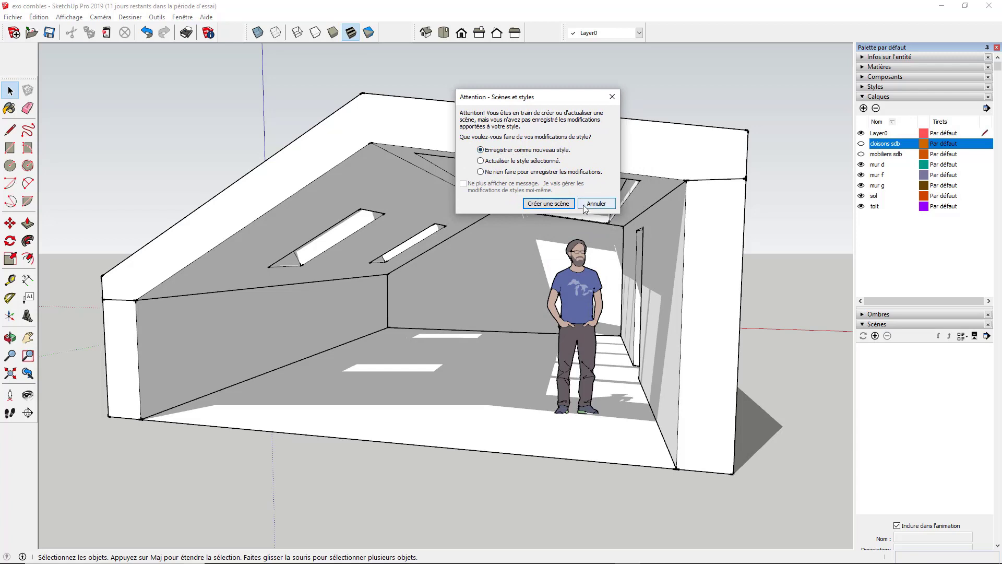
{"action": "left_click", "coordinate": [489, 174]}
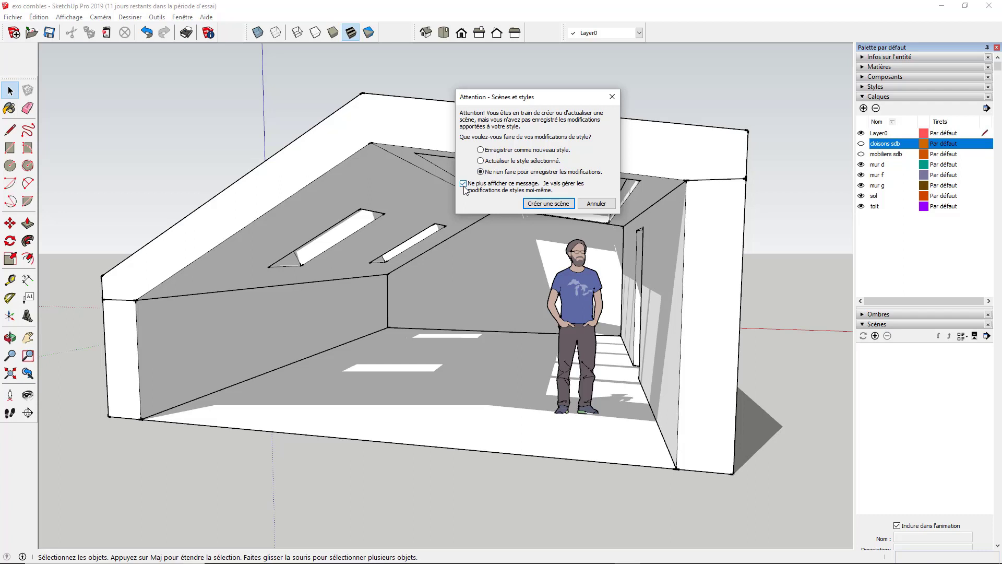
{"action": "left_click", "coordinate": [540, 203]}
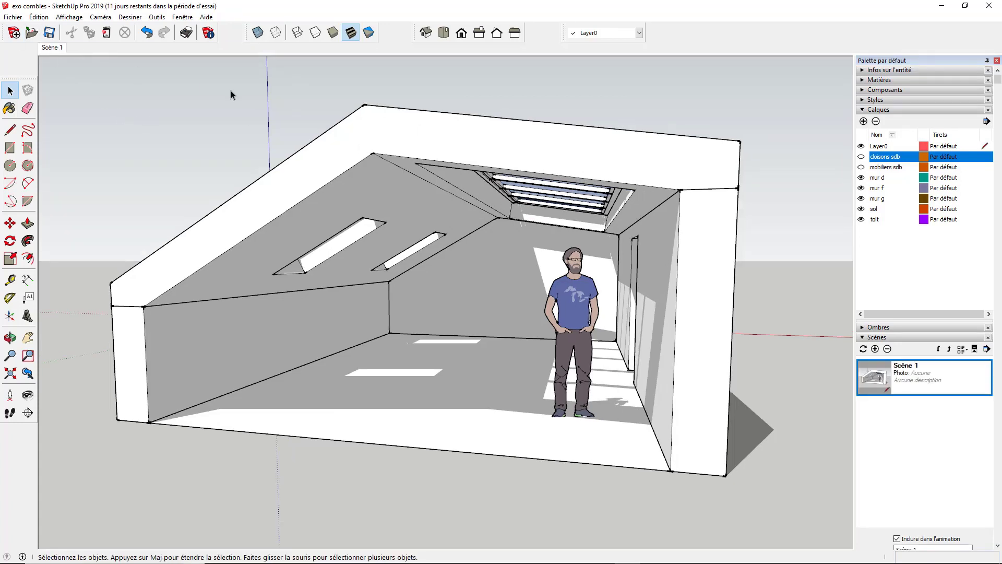
Rename the first scene, showing the empty attic, as avant.
{"action": "right_click", "coordinate": [906, 373]}
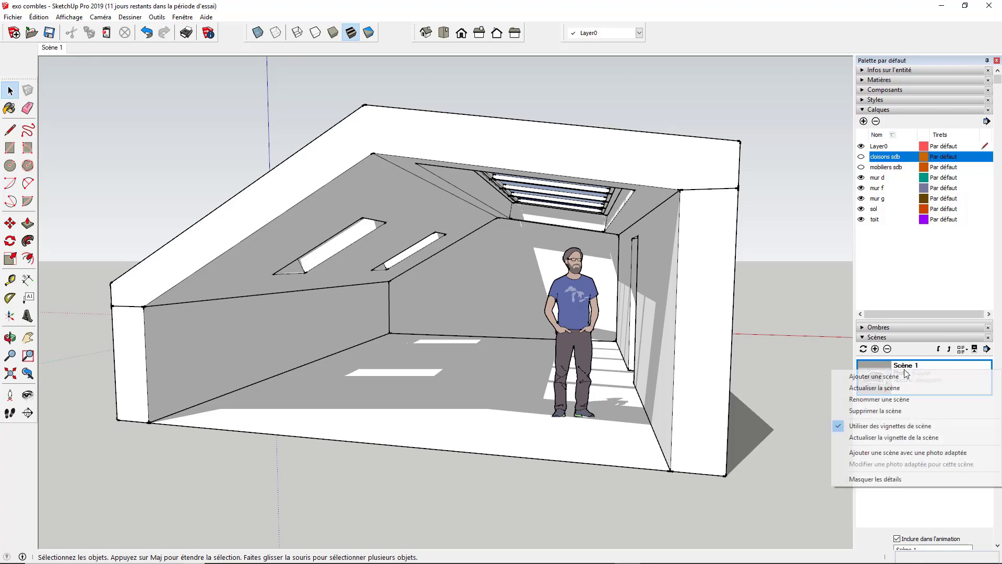
{"action": "left_click", "coordinate": [886, 400]}
{"action": "scroll", "coordinate": [905, 459], "scroll_direction": "down", "scroll_amount": 3}
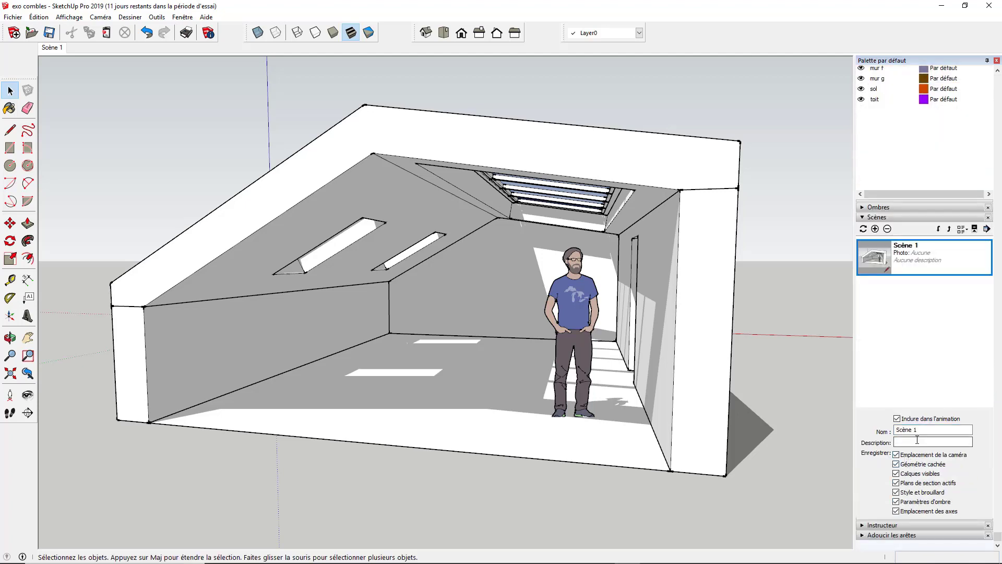
{"action": "left_click_drag", "start_coordinate": [923, 430], "coordinate": [890, 435]}
{"action": "type", "text": "avant"}
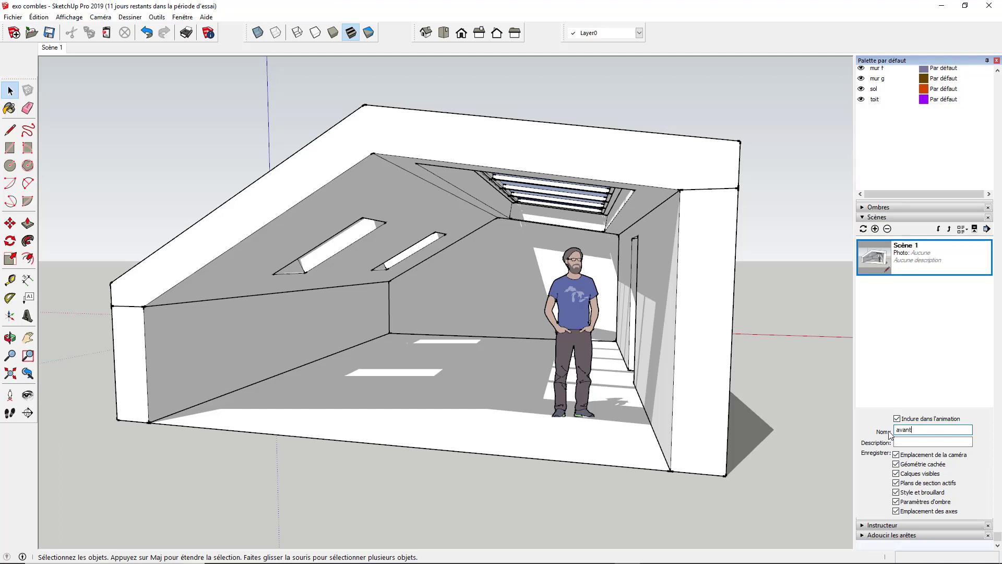
{"action": "key", "text": "Return"}
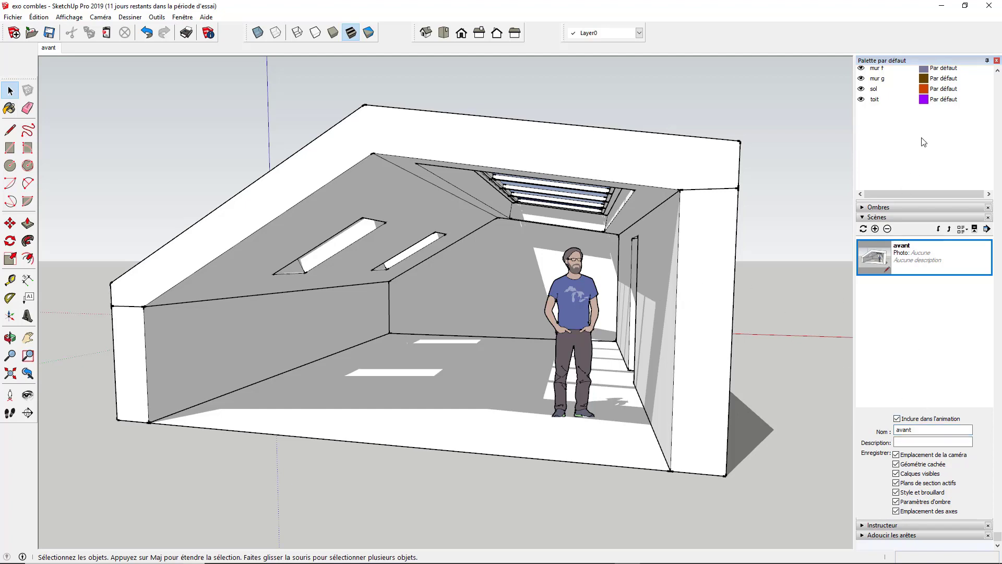
Show the cloisons sdb layer while keeping mobiliers sdb hidden, and add a second scene of the partitioned attic.
{"action": "scroll", "coordinate": [924, 141], "scroll_direction": "up", "scroll_amount": 3}
{"action": "left_click", "coordinate": [861, 167]}
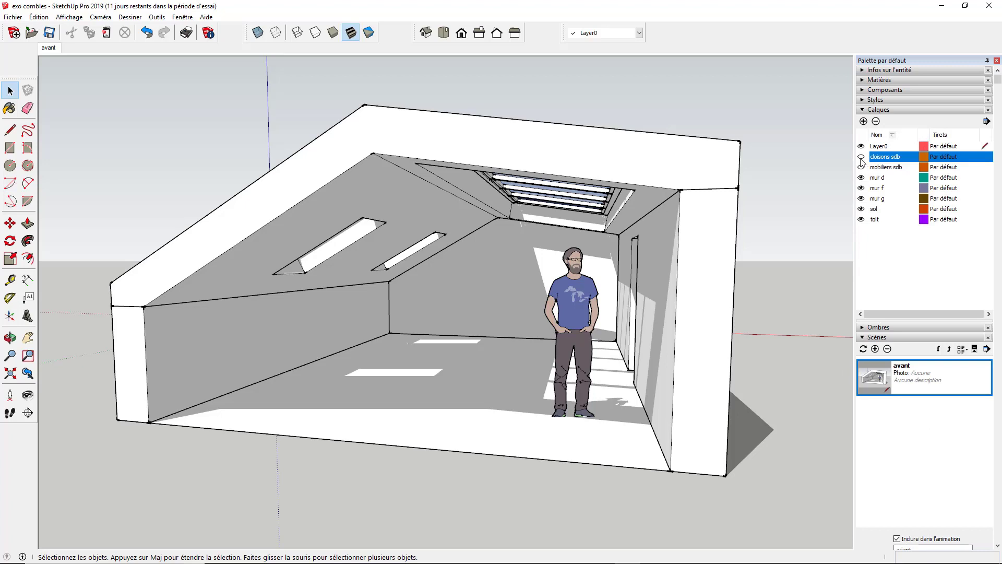
{"action": "left_click", "coordinate": [861, 157]}
{"action": "left_click", "coordinate": [862, 167]}
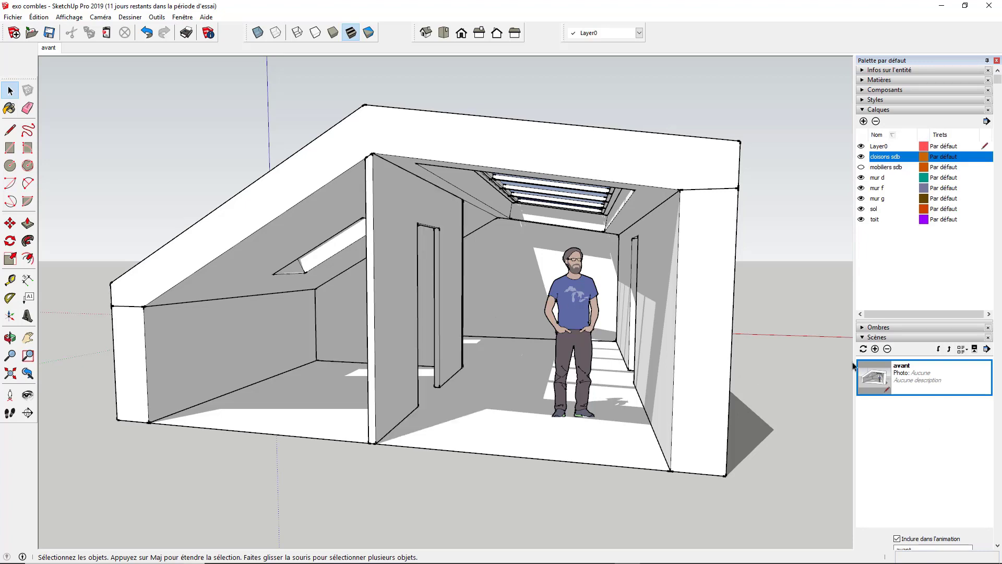
{"action": "left_click", "coordinate": [875, 349]}
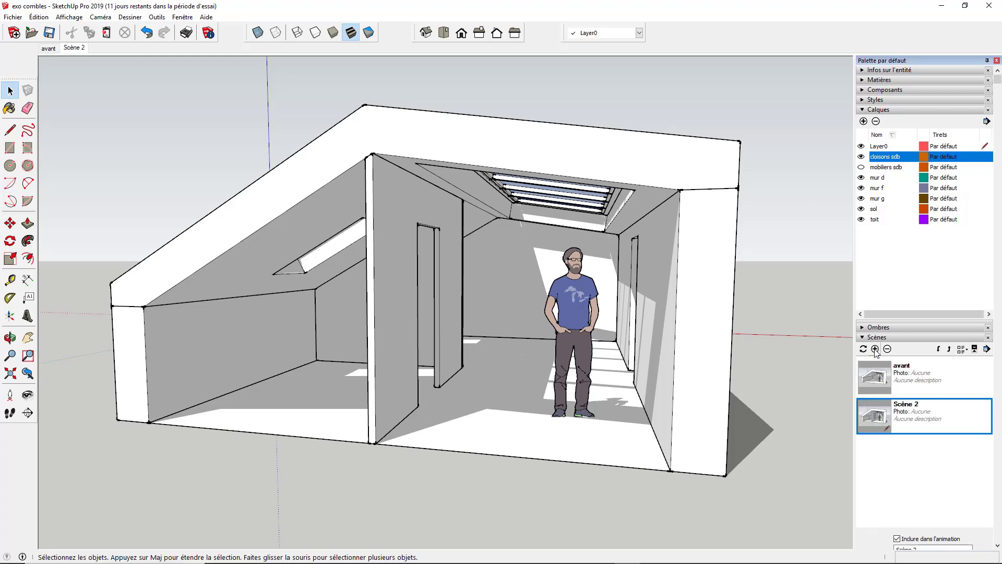
Rename the second scene as cloisonnement.
{"action": "scroll", "coordinate": [932, 532], "scroll_direction": "down", "scroll_amount": 3}
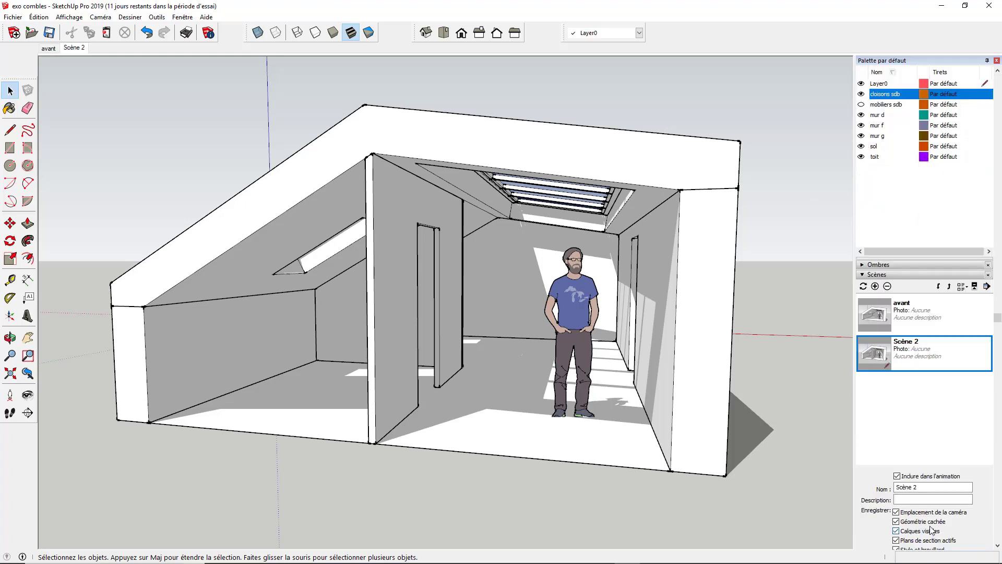
{"action": "type", "text": "cl"}
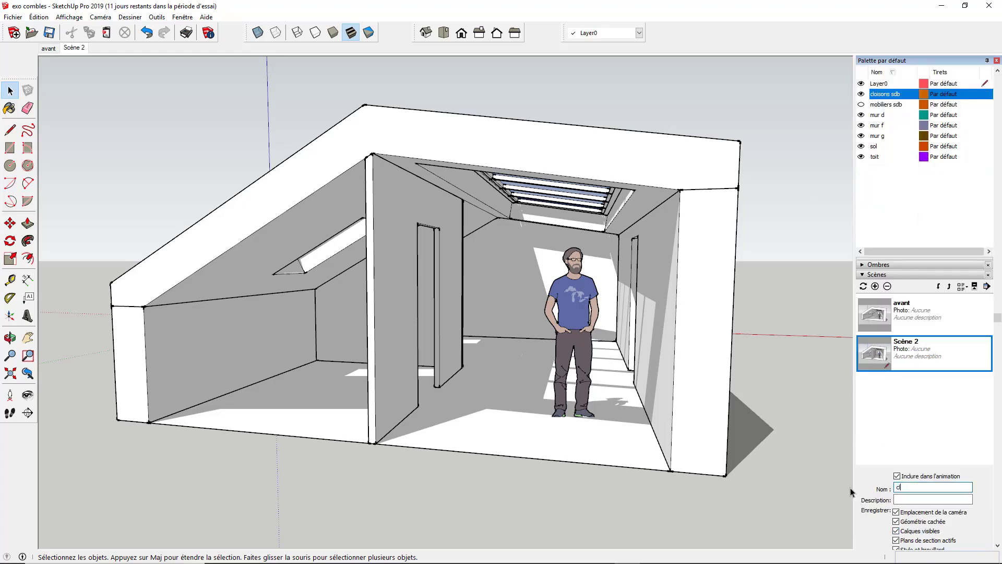
{"action": "type", "text": "oisonnement"}
{"action": "key", "text": "Return"}
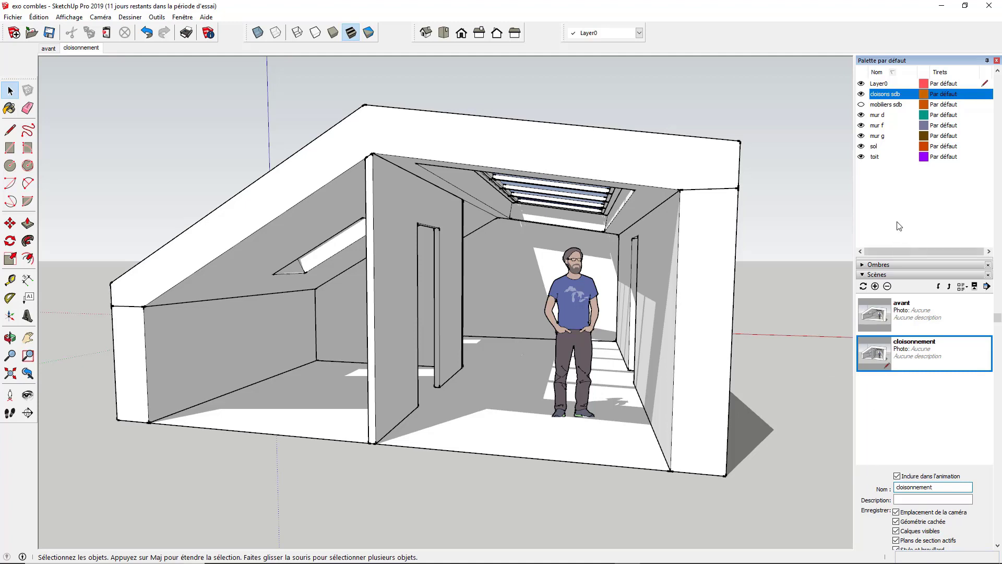
Show the mobiliers sdb layer and add a third scene framing the shower, washbasin cabinet and shelves from the open front.
{"action": "left_click", "coordinate": [862, 105]}
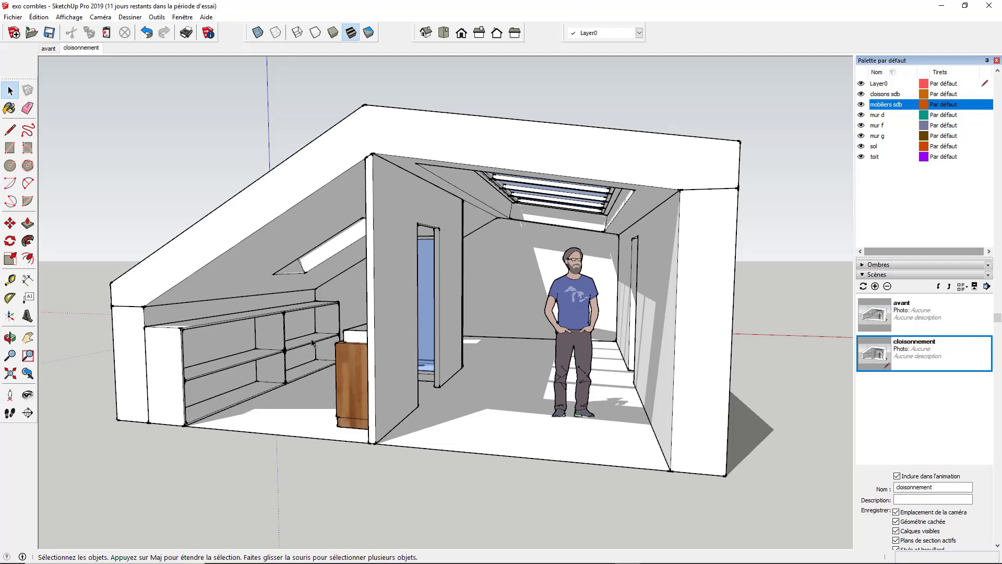
{"action": "middle_click_drag", "start_coordinate": [313, 344], "coordinate": [452, 321]}
{"action": "scroll", "coordinate": [467, 321], "scroll_direction": "up", "scroll_amount": 3}
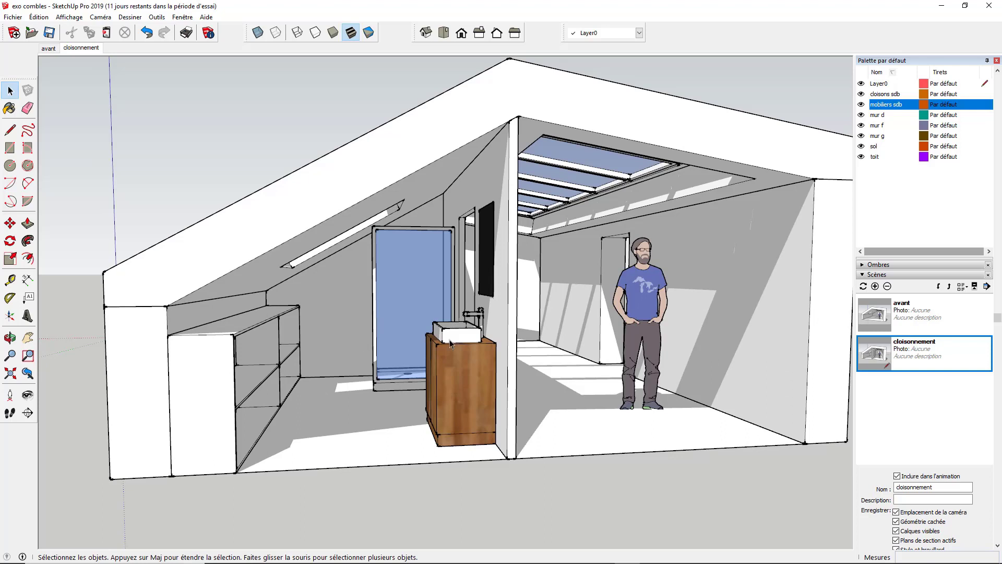
{"action": "left_click", "coordinate": [875, 286]}
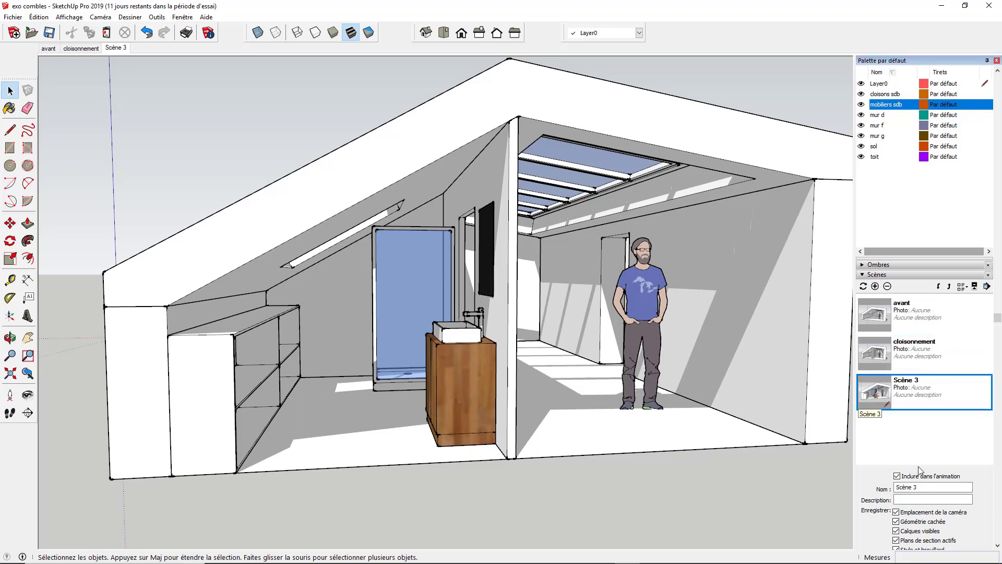
Rename the scene of the furnished bathroom as sdb.
{"action": "left_click", "coordinate": [927, 487]}
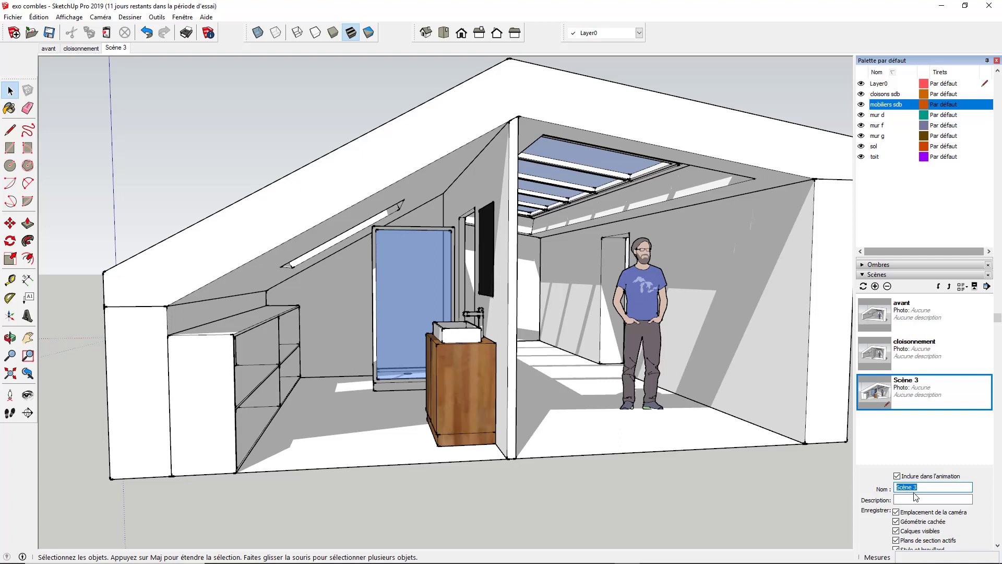
{"action": "type", "text": "db"}
{"action": "key", "text": "Return"}
Recall the avant, cloisonnement and sdb scenes in turn to check their views and layer visibility.
{"action": "left_click", "coordinate": [49, 49]}
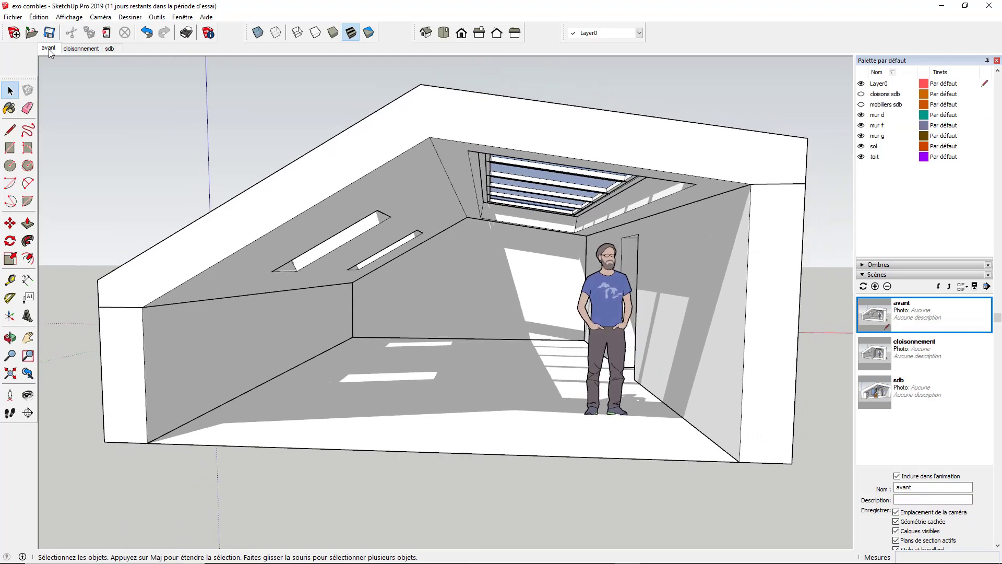
{"action": "left_click", "coordinate": [77, 50]}
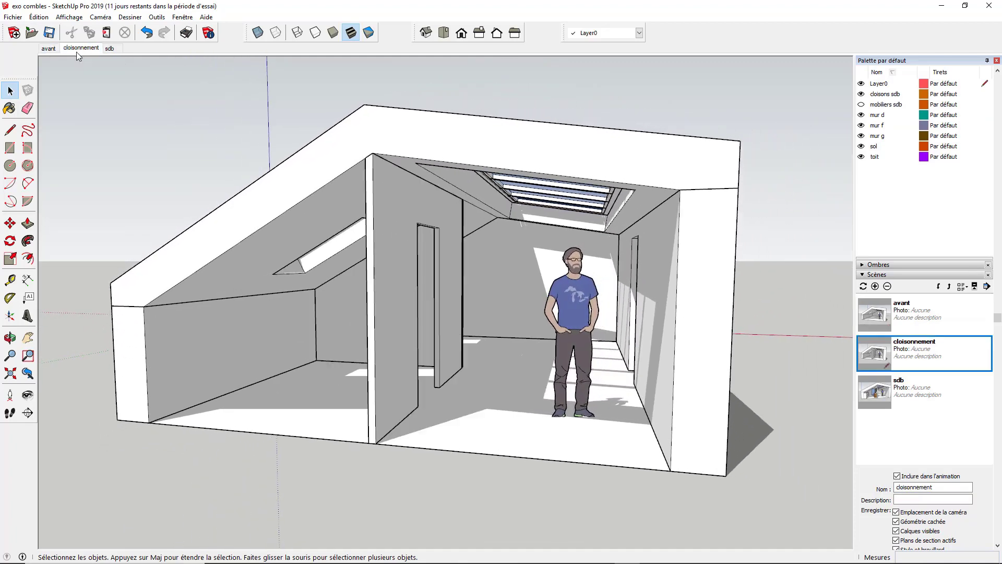
{"action": "left_click", "coordinate": [109, 49]}
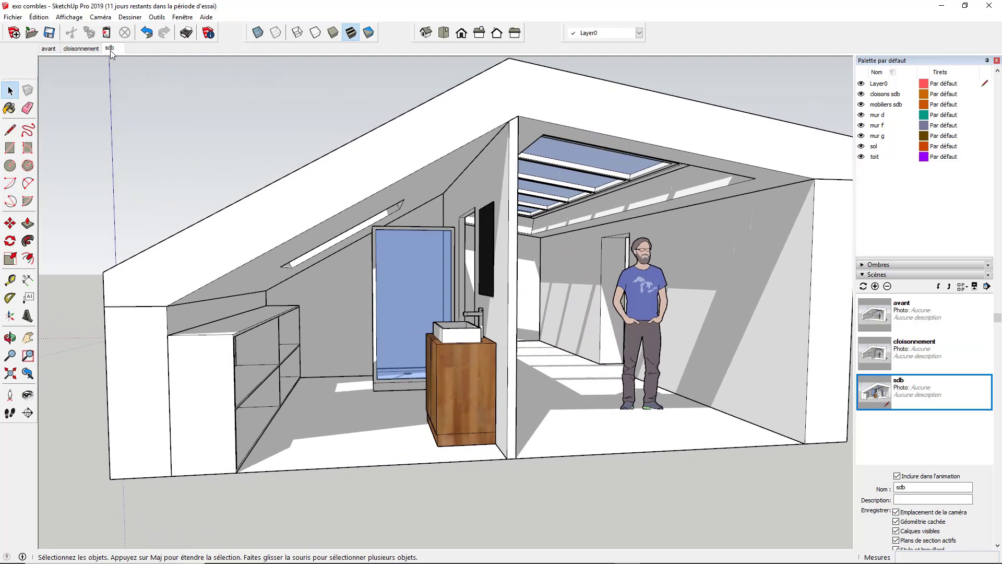
{"action": "left_click", "coordinate": [48, 50]}
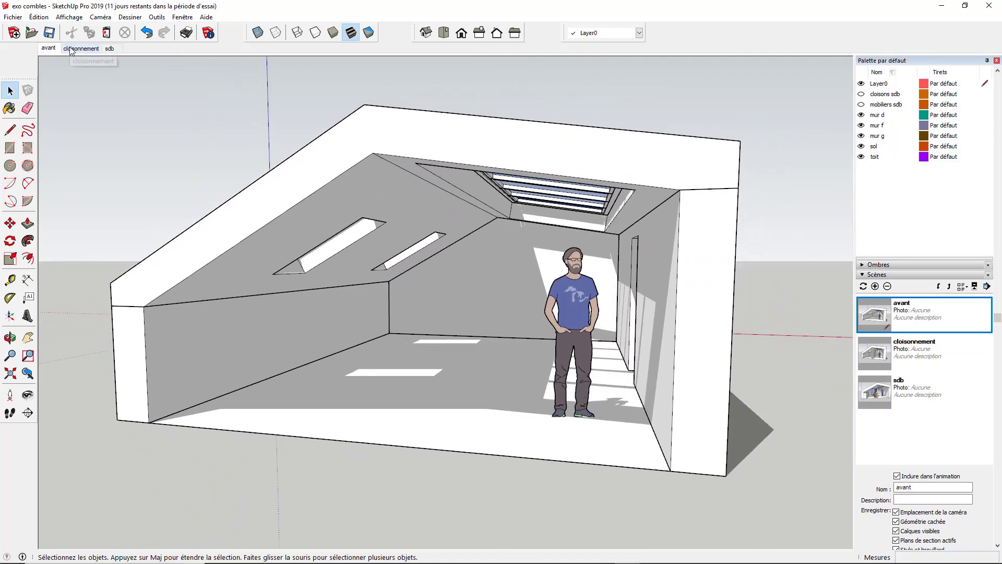
{"action": "left_click", "coordinate": [73, 49]}
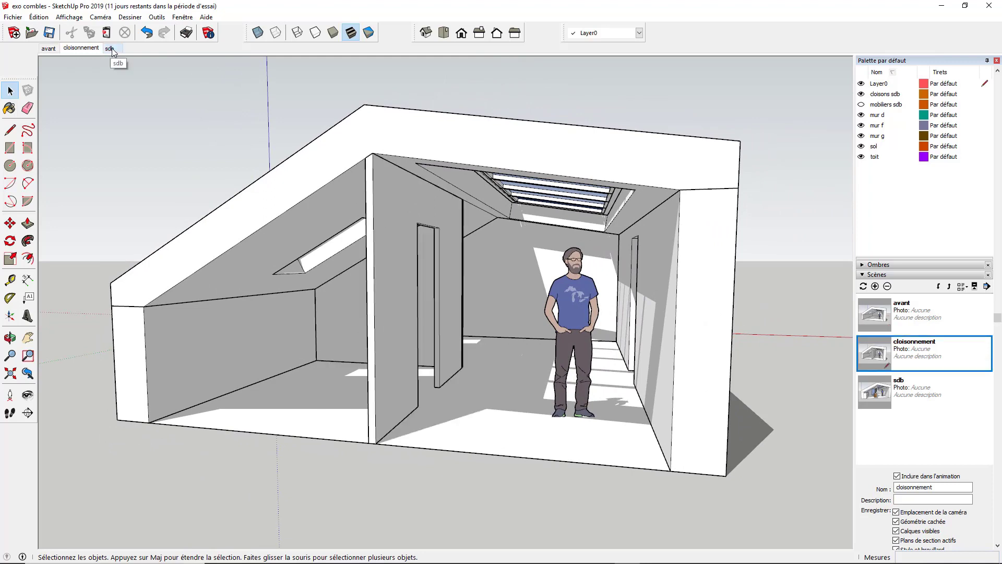
{"action": "left_click", "coordinate": [48, 49]}
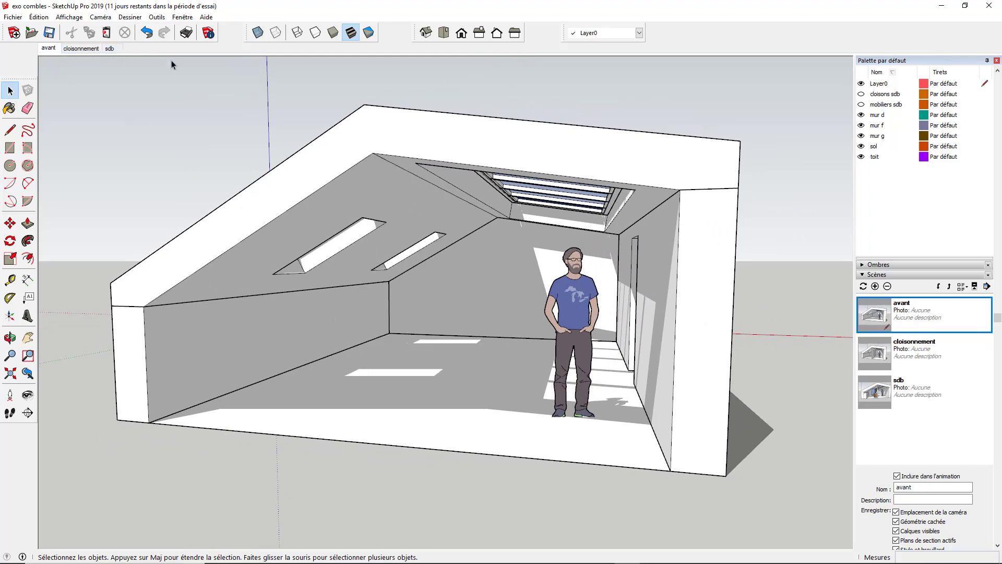
Review the model's animation settings, switching scene transitions off and on again.
{"action": "left_click", "coordinate": [182, 17]}
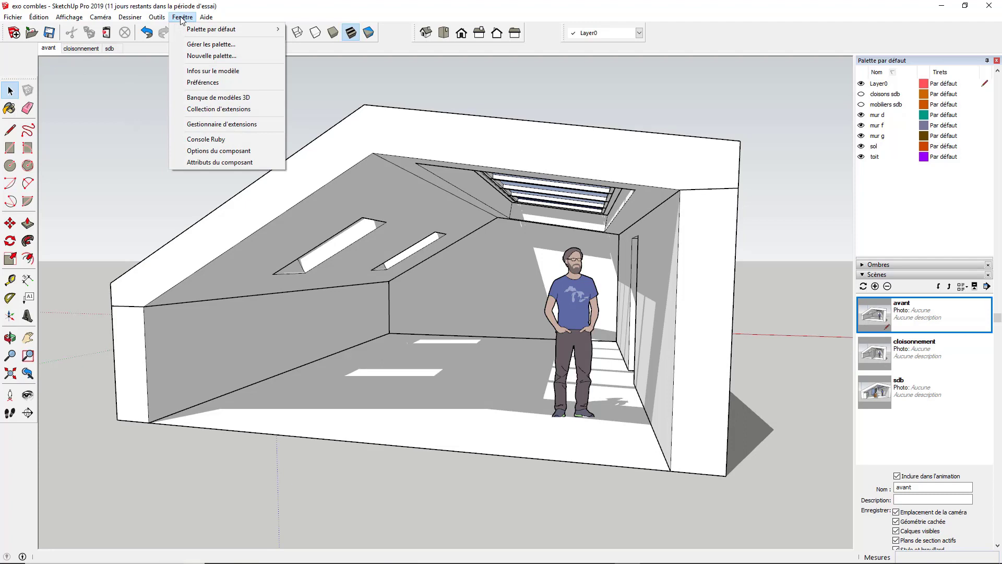
{"action": "left_click", "coordinate": [209, 72]}
{"action": "left_click", "coordinate": [419, 99]}
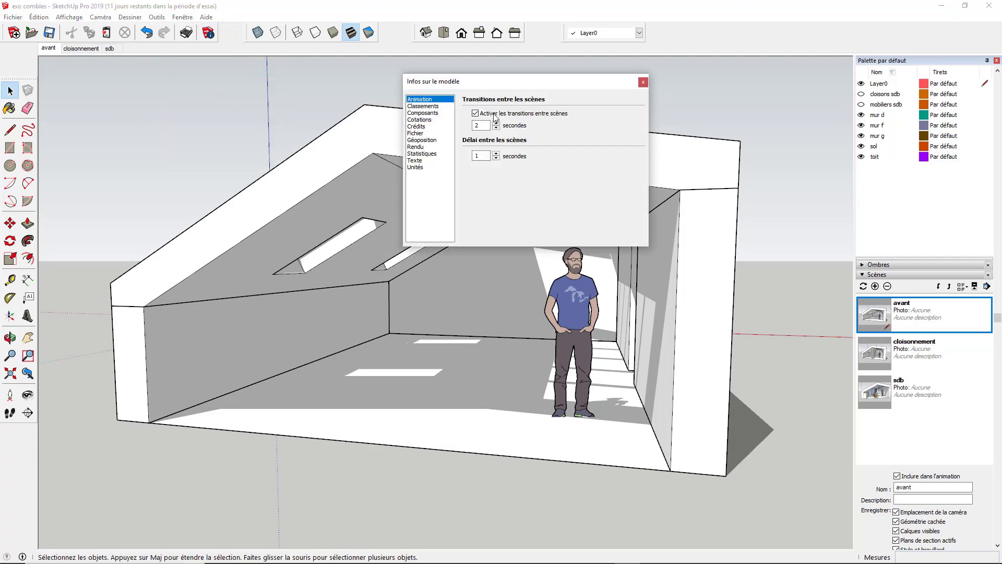
{"action": "left_click", "coordinate": [475, 114]}
{"action": "left_click", "coordinate": [475, 113]}
{"action": "left_click", "coordinate": [643, 82]}
Step through the cloisonnement, sdb and avant scenes to examine the transitions between them, ending on sdb.
{"action": "left_click", "coordinate": [78, 50]}
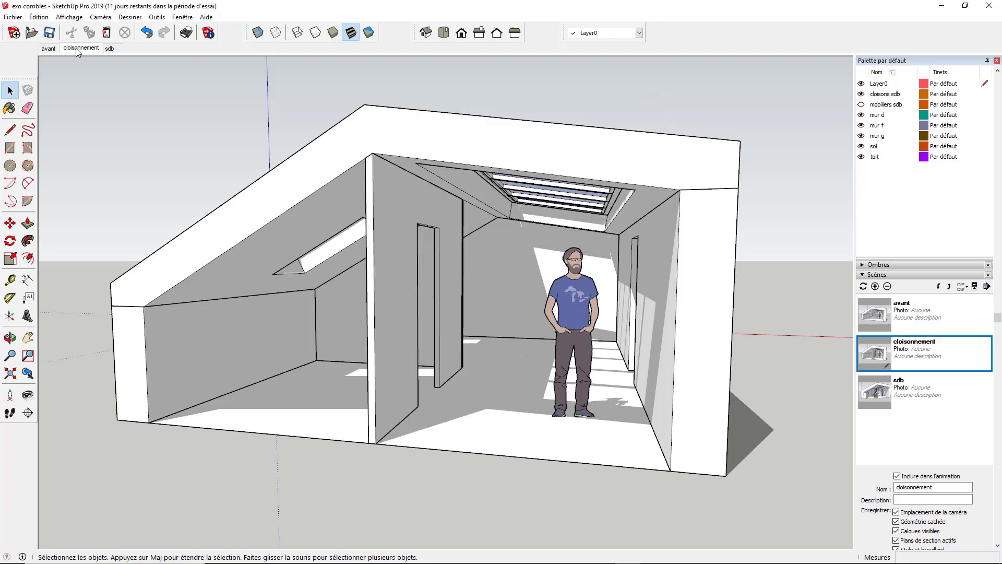
{"action": "left_click", "coordinate": [109, 49]}
{"action": "left_click", "coordinate": [81, 50]}
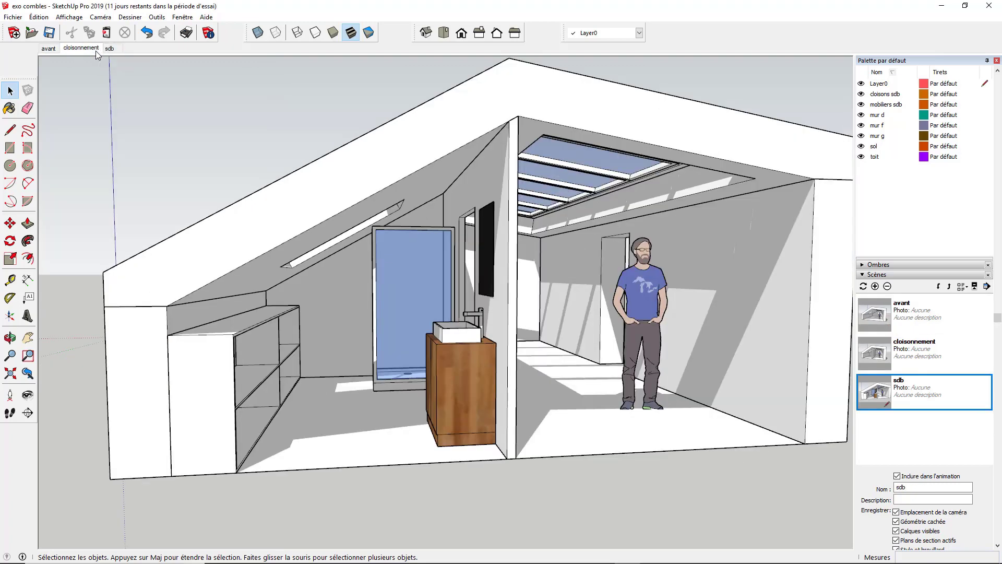
{"action": "left_click", "coordinate": [47, 49]}
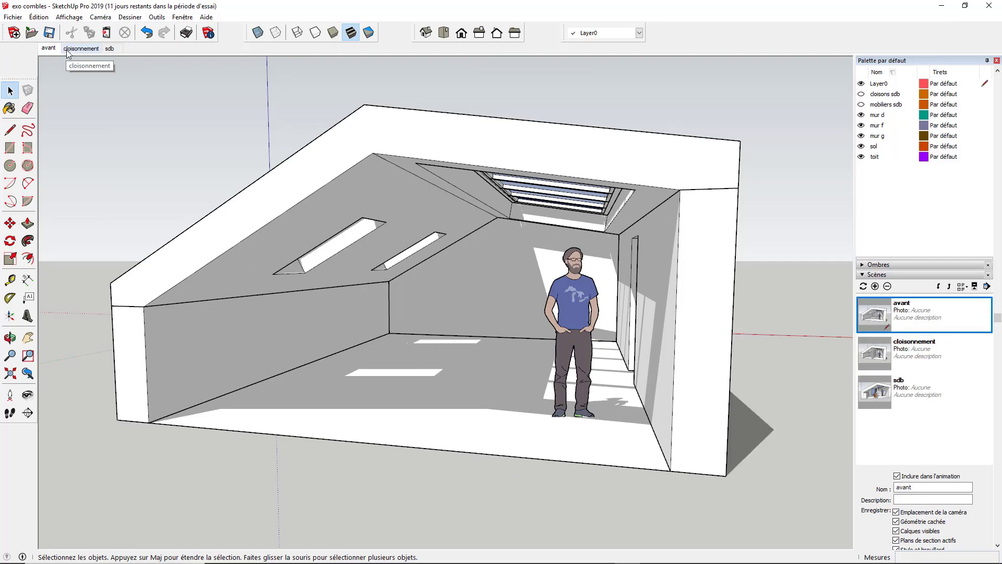
{"action": "left_click", "coordinate": [67, 49]}
{"action": "left_click", "coordinate": [110, 49]}
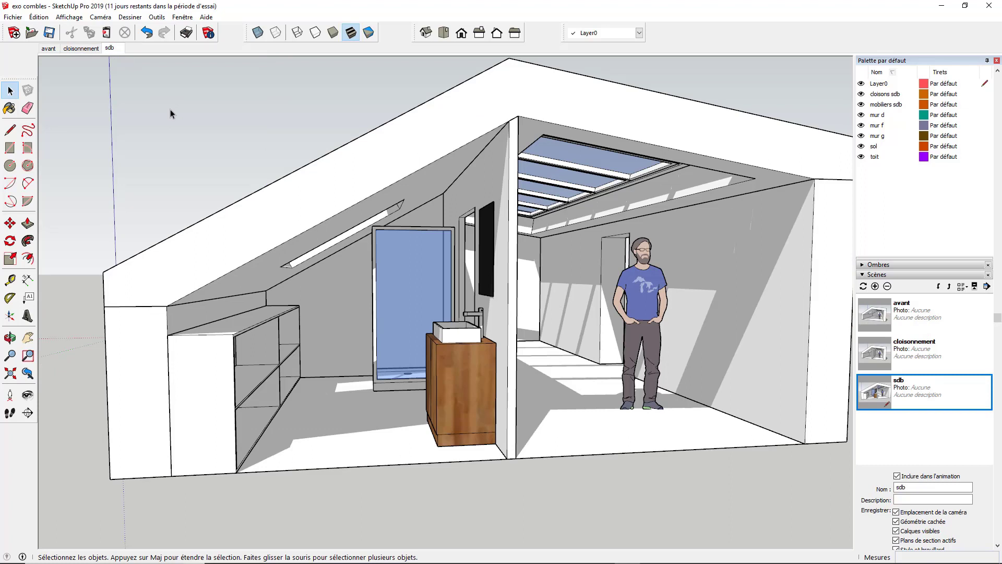
Hide the mur d layer to open up the side of the furnished attic.
{"action": "scroll", "coordinate": [410, 224], "scroll_direction": "down", "scroll_amount": 5}
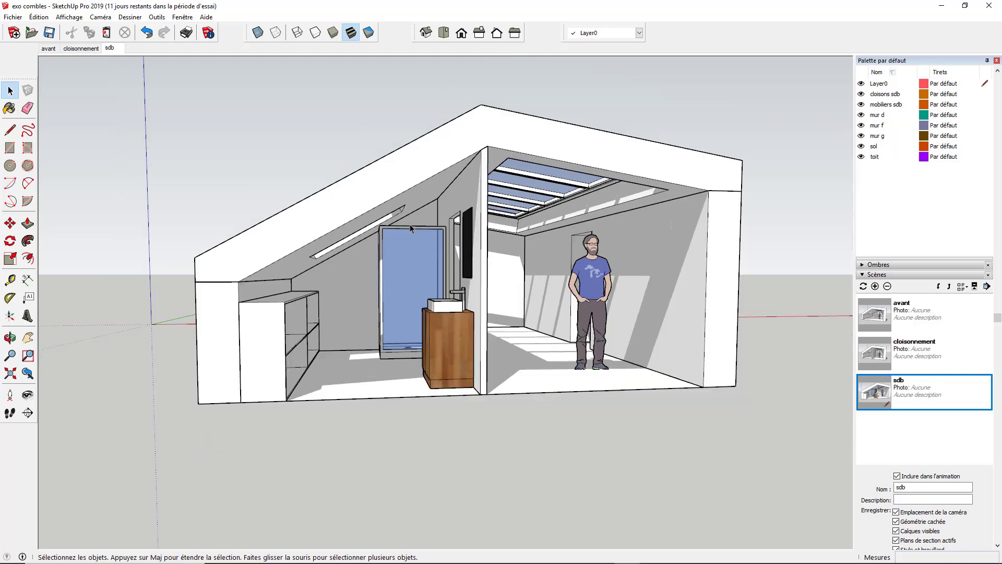
{"action": "middle_click_drag", "start_coordinate": [409, 224], "coordinate": [394, 272]}
{"action": "scroll", "coordinate": [402, 264], "scroll_direction": "up", "scroll_amount": 3}
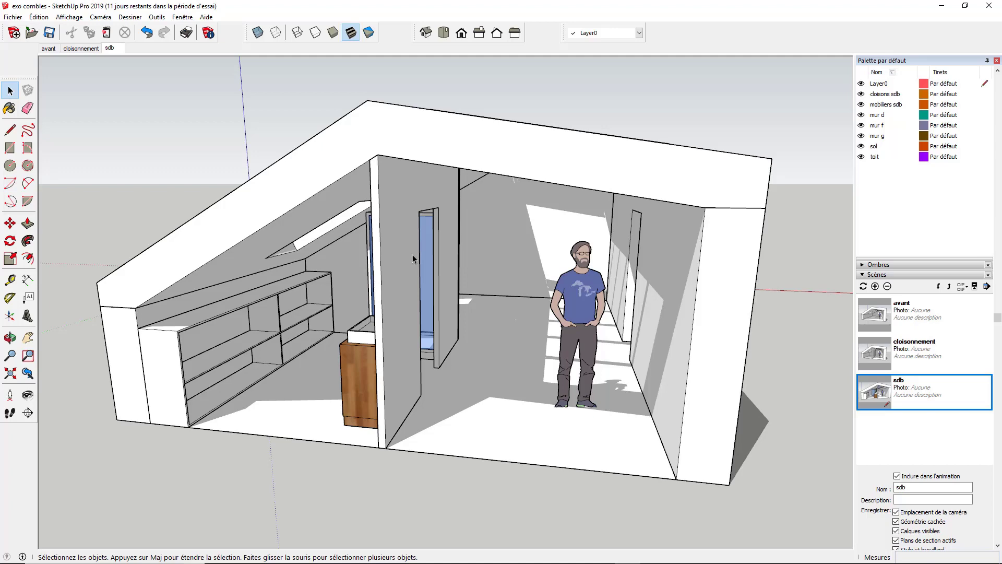
{"action": "middle_click_drag", "start_coordinate": [517, 176], "coordinate": [442, 215]}
{"action": "scroll", "coordinate": [455, 219], "scroll_direction": "down", "scroll_amount": 2}
{"action": "scroll", "coordinate": [478, 239], "scroll_direction": "down", "scroll_amount": 5}
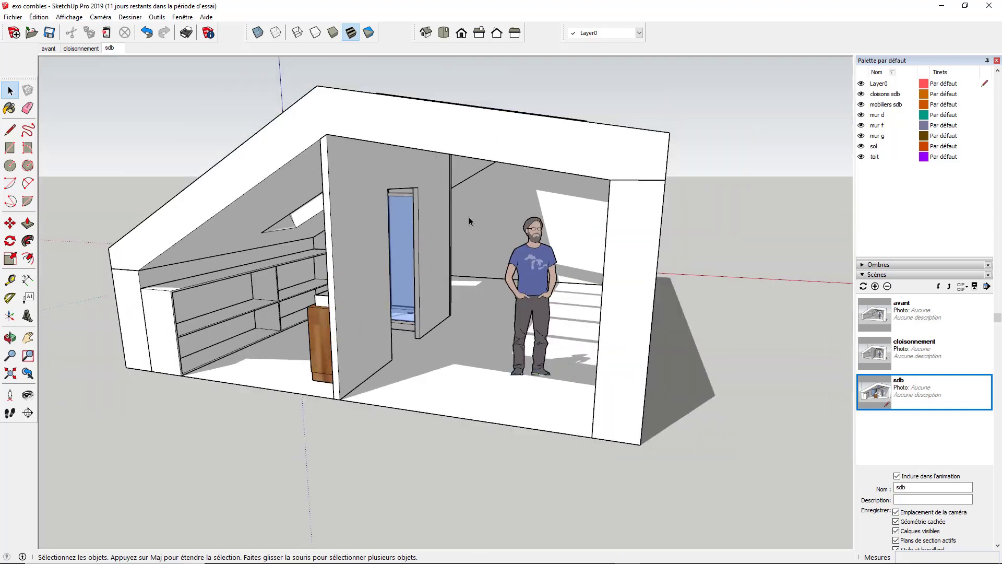
{"action": "middle_click_drag", "start_coordinate": [469, 218], "coordinate": [561, 230]}
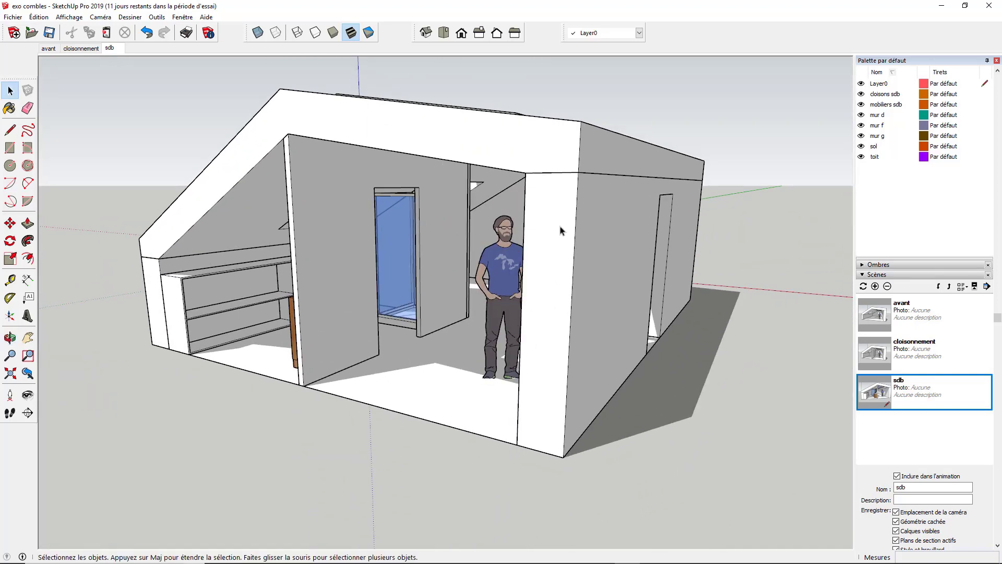
{"action": "left_click", "coordinate": [861, 114]}
Add a fourth scene viewing the furnished attic through the hidden side wall.
{"action": "middle_click_drag", "start_coordinate": [667, 235], "coordinate": [542, 233]}
{"action": "scroll", "coordinate": [540, 217], "scroll_direction": "up", "scroll_amount": 2}
{"action": "scroll", "coordinate": [540, 217], "scroll_direction": "down", "scroll_amount": 3}
{"action": "scroll", "coordinate": [558, 245], "scroll_direction": "up", "scroll_amount": 2}
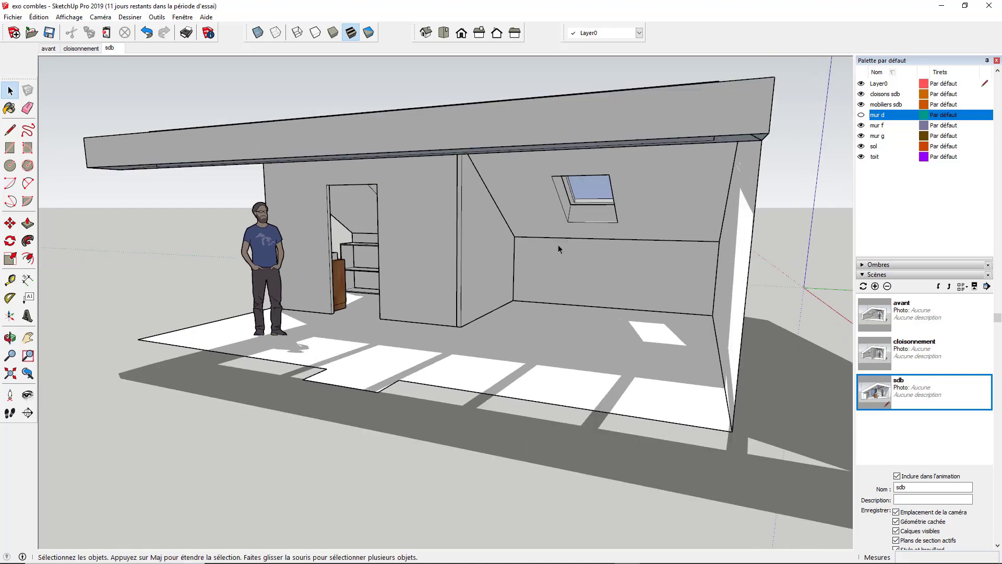
{"action": "left_click", "coordinate": [875, 286]}
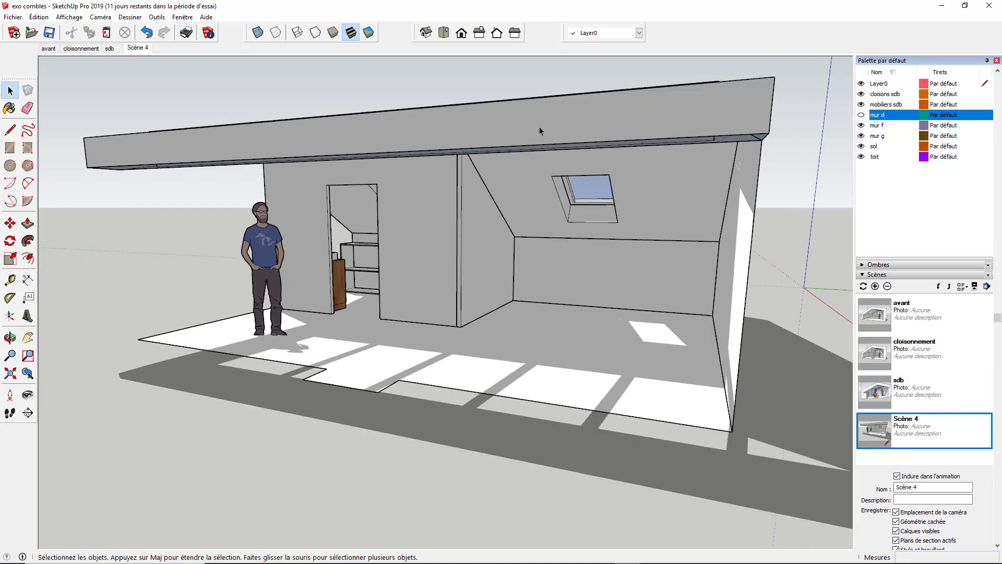
Inside the roof group, trace the 40 cm end edge of the open underside to close its missing face.
{"action": "scroll", "coordinate": [649, 142], "scroll_direction": "up", "scroll_amount": 2}
{"action": "middle_click_drag", "start_coordinate": [649, 142], "coordinate": [439, 146]}
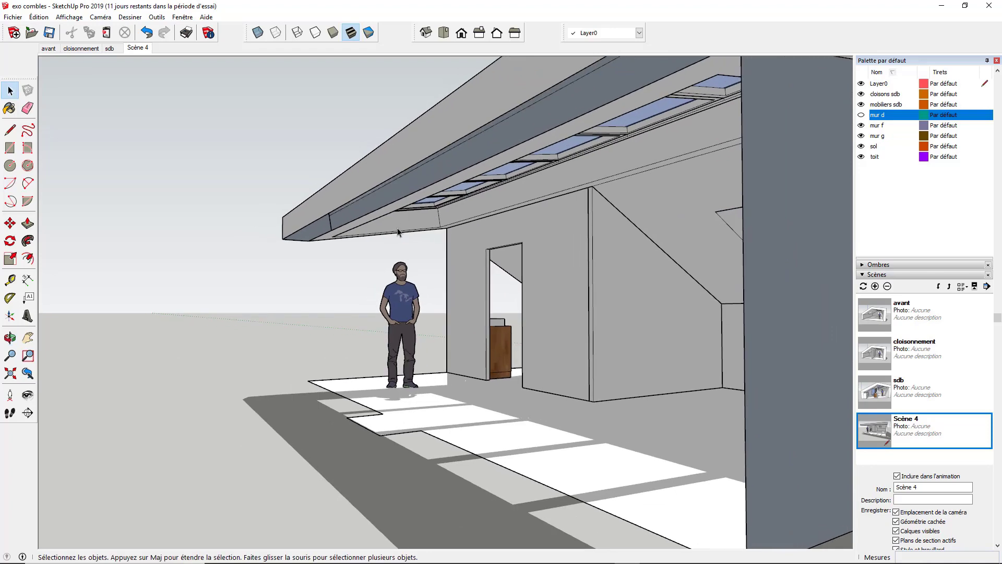
{"action": "scroll", "coordinate": [398, 232], "scroll_direction": "down", "scroll_amount": 3}
{"action": "double_click", "coordinate": [509, 128]}
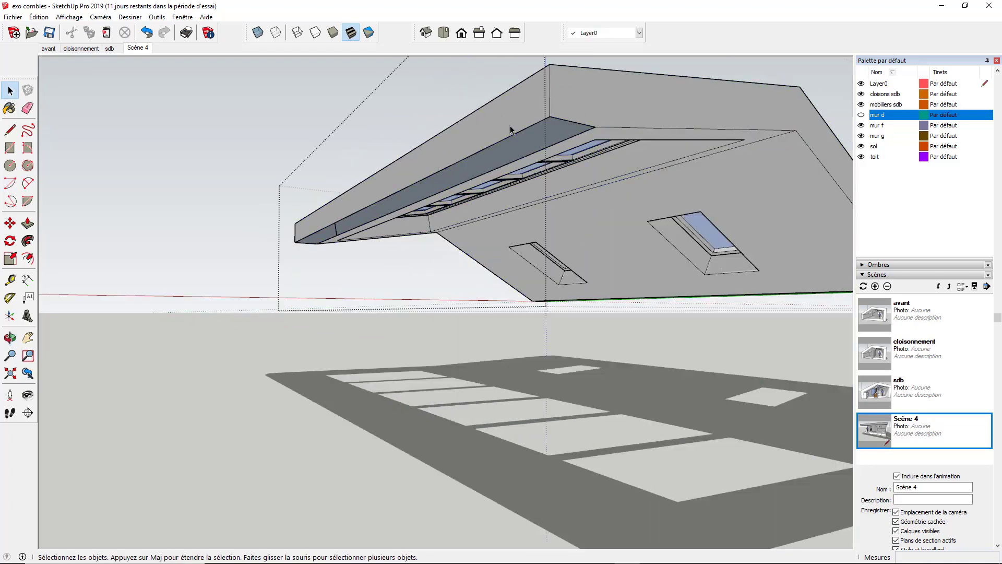
{"action": "scroll", "coordinate": [522, 133], "scroll_direction": "up", "scroll_amount": 1}
{"action": "key", "text": "l"}
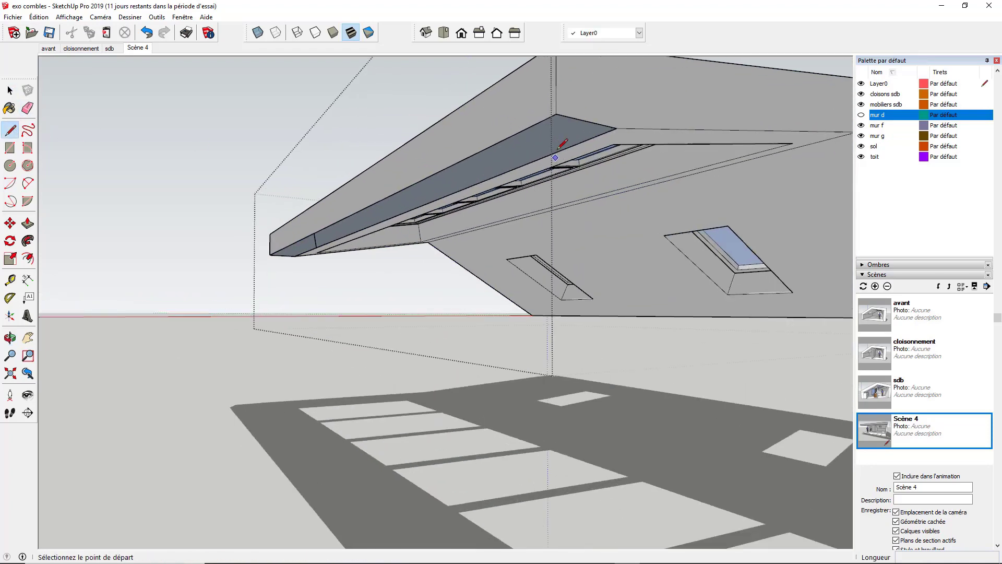
{"action": "left_click", "coordinate": [556, 114]}
{"action": "left_click", "coordinate": [617, 127]}
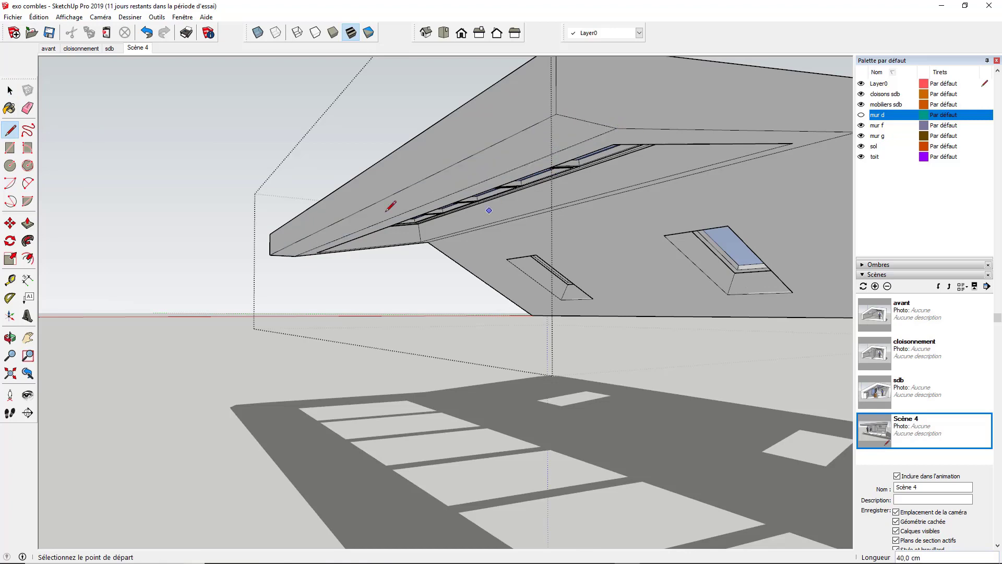
{"action": "left_click", "coordinate": [10, 90]}
{"action": "left_click", "coordinate": [186, 153]}
{"action": "scroll", "coordinate": [200, 173], "scroll_direction": "down", "scroll_amount": 2}
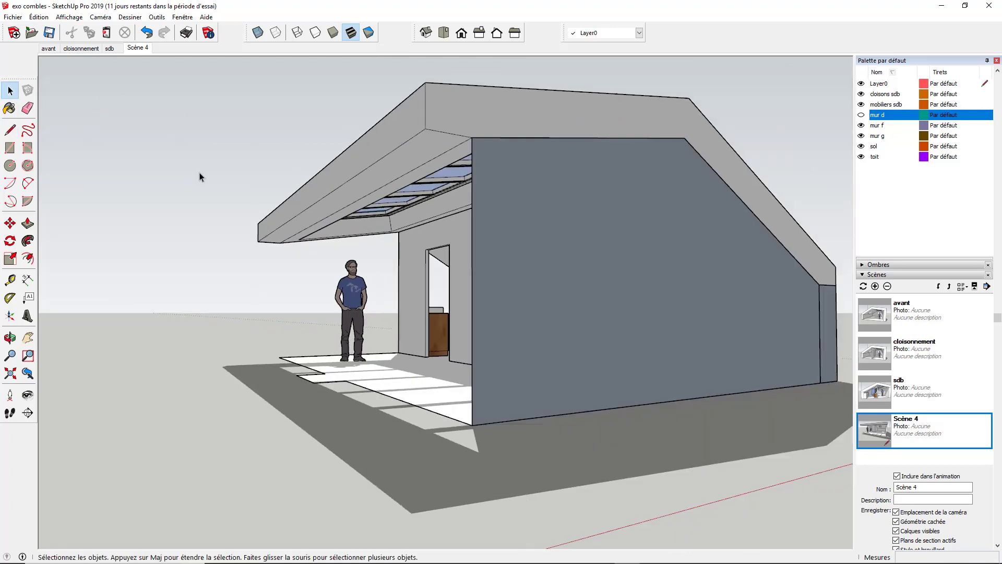
Recall Scène 4 and the avant scene, and examine the empty attic from its open front.
{"action": "left_click", "coordinate": [137, 48]}
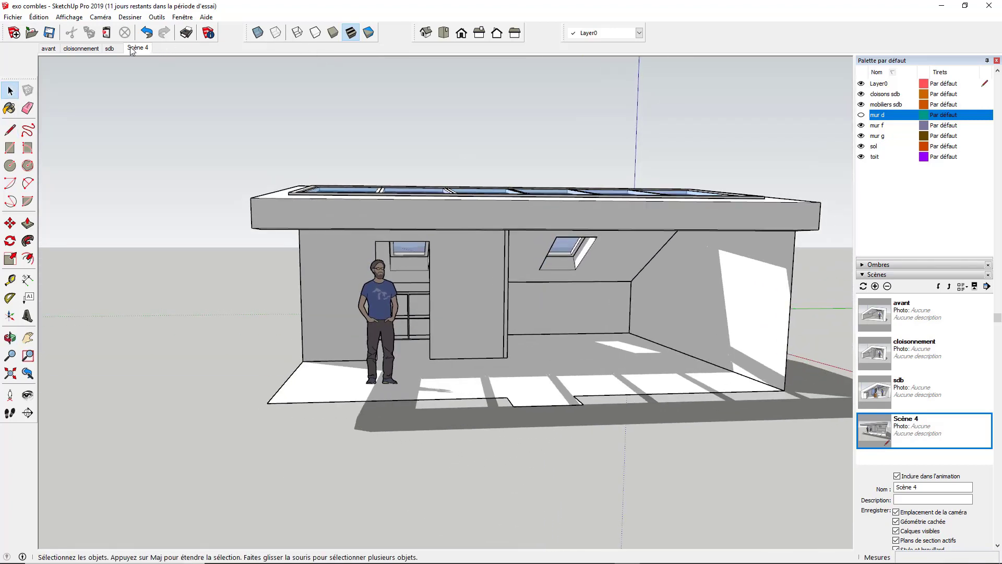
{"action": "left_click", "coordinate": [48, 48]}
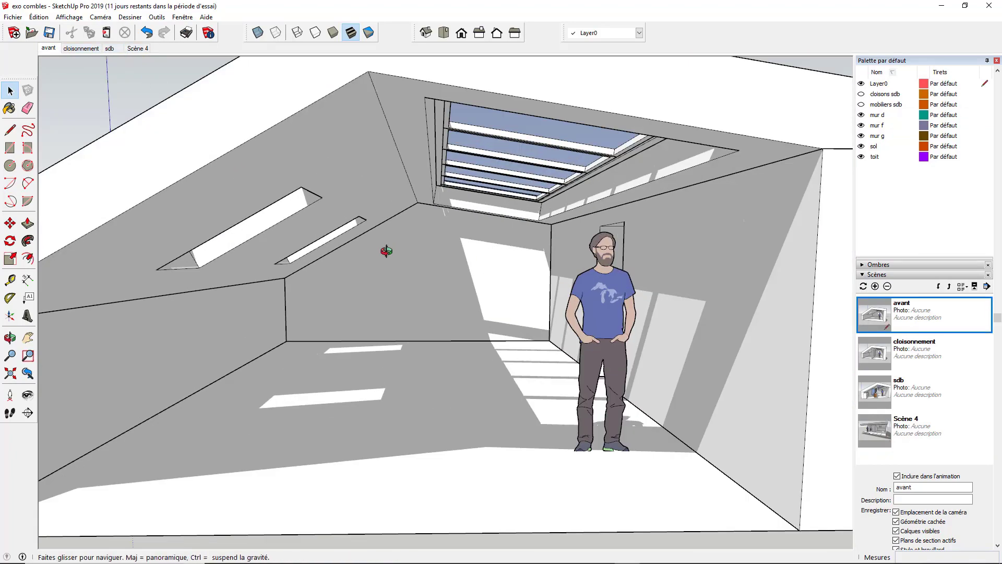
{"action": "scroll", "coordinate": [532, 243], "scroll_direction": "down", "scroll_amount": 3}
{"action": "middle_click_drag", "start_coordinate": [386, 251], "coordinate": [497, 261]}
{"action": "scroll", "coordinate": [440, 261], "scroll_direction": "up", "scroll_amount": 3}
{"action": "scroll", "coordinate": [499, 262], "scroll_direction": "down", "scroll_amount": 5}
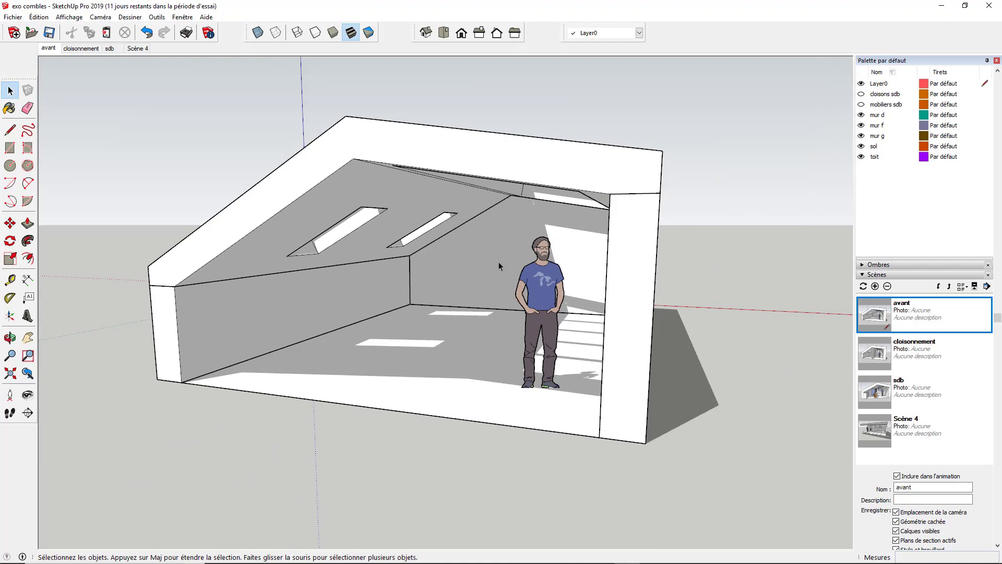